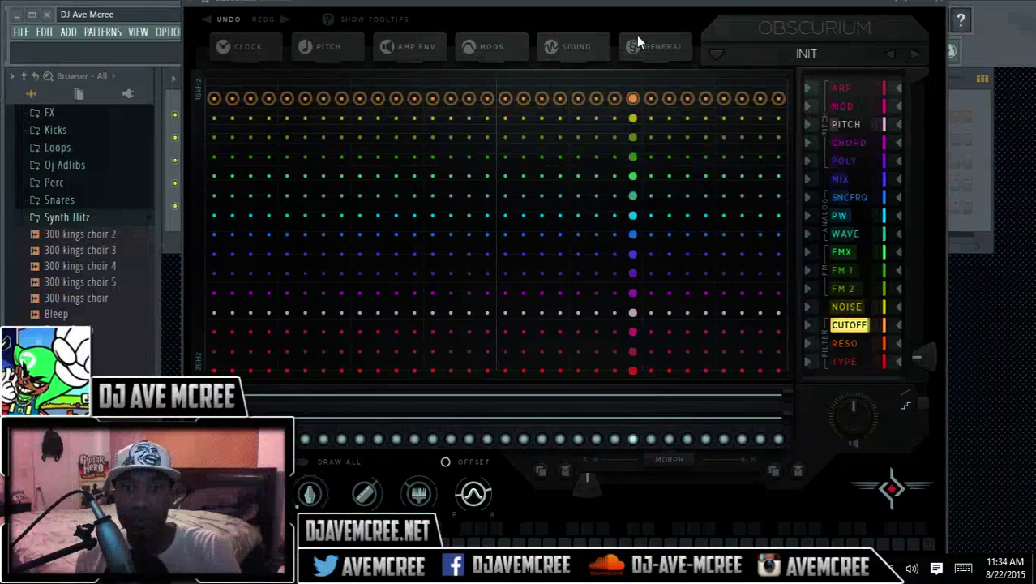
# Examine the oscillator, routing, pan spread and effect options in the Sound settings and close them again
pyautogui.click(571, 47)
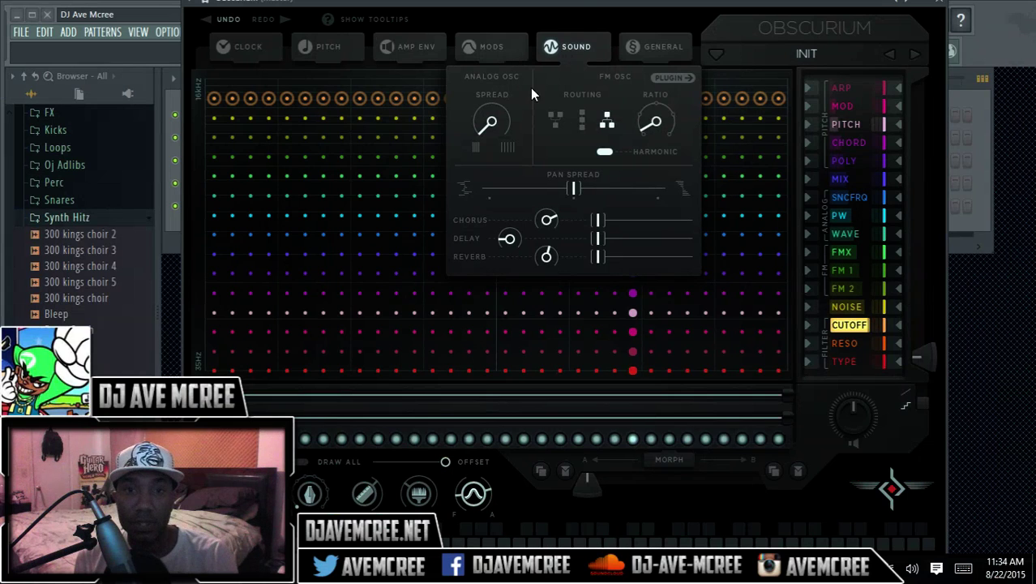
pyautogui.click(575, 47)
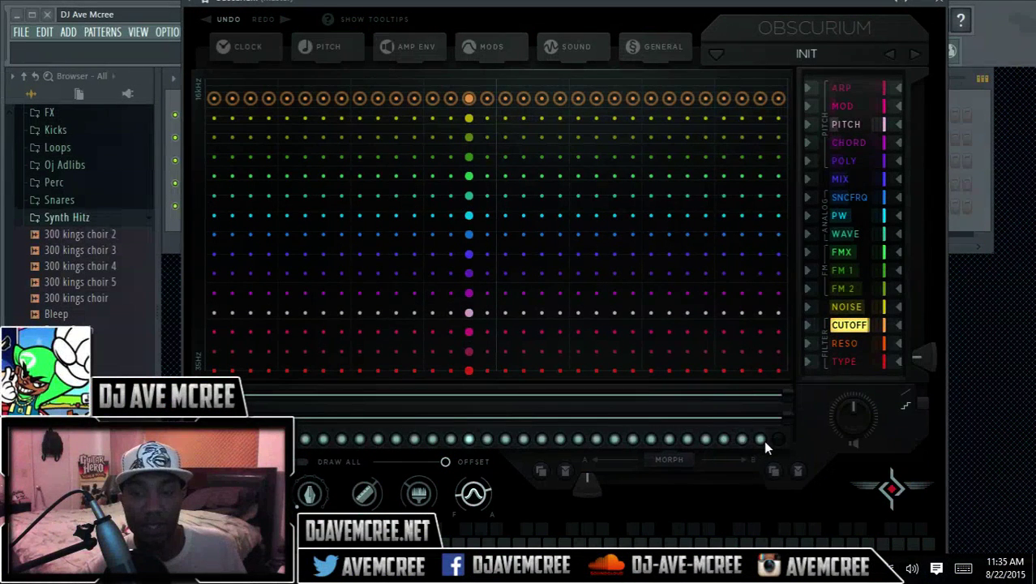
# Audition a note with every sequencer step switched off, and switch all the steps back on
pyautogui.moveTo(726, 446); pyautogui.dragTo(636, 440)
pyautogui.moveTo(535, 438); pyautogui.dragTo(295, 438)
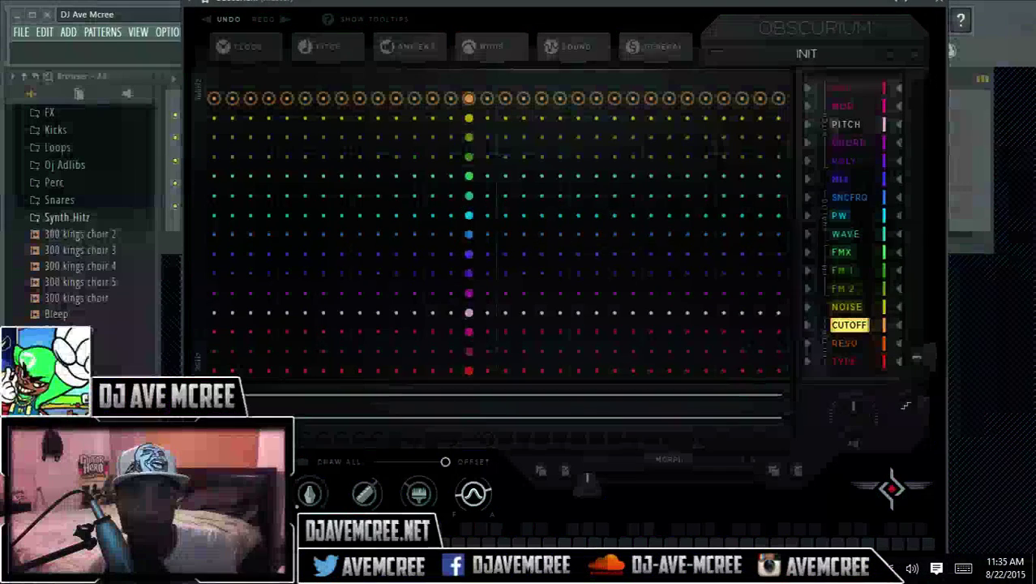
pyautogui.press('d')
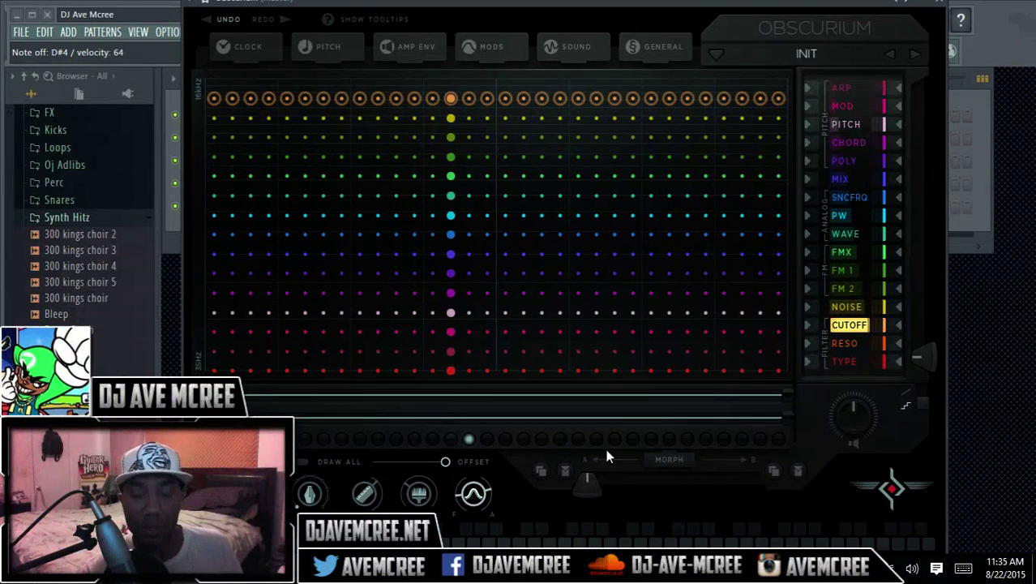
pyautogui.moveTo(775, 439); pyautogui.dragTo(303, 439)
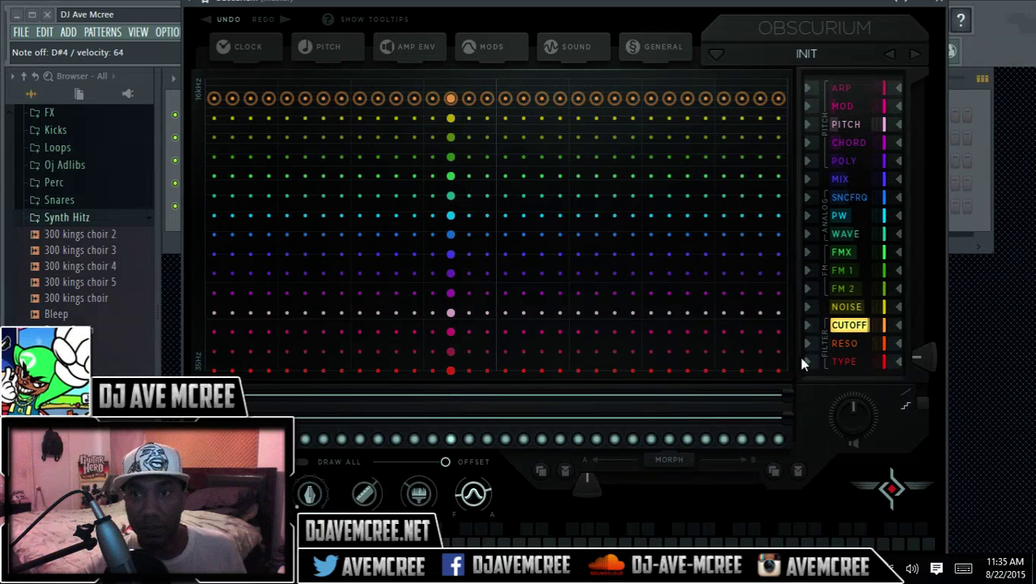
# Try sweeping the shift fader beside the parameter lanes up and down, returning it to its resting position
pyautogui.moveTo(926, 359); pyautogui.dragTo(918, 163)
pyautogui.moveTo(914, 221); pyautogui.dragTo(912, 391)
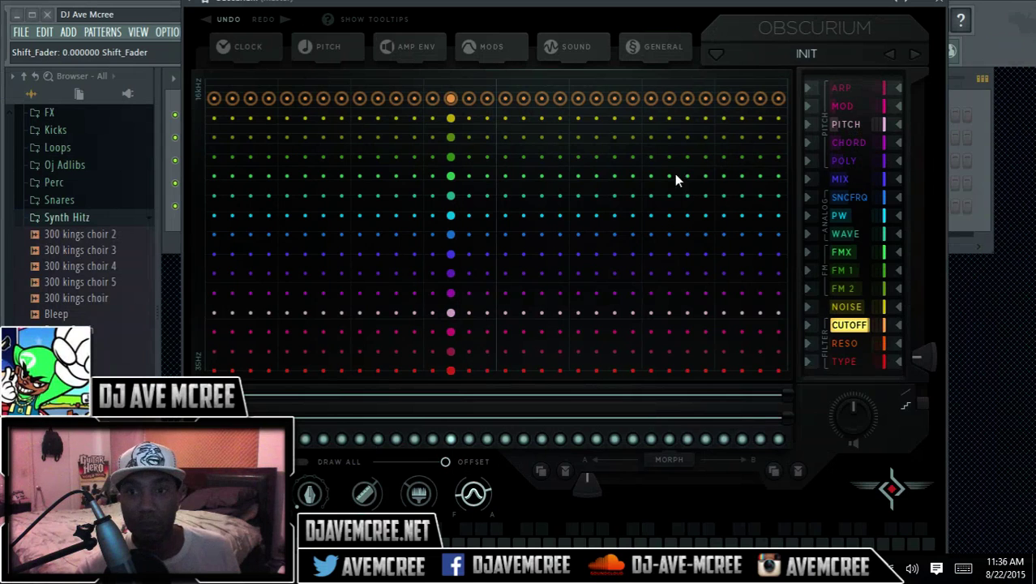
pyautogui.moveTo(919, 349); pyautogui.dragTo(898, 162)
pyautogui.moveTo(902, 90); pyautogui.dragTo(924, 367)
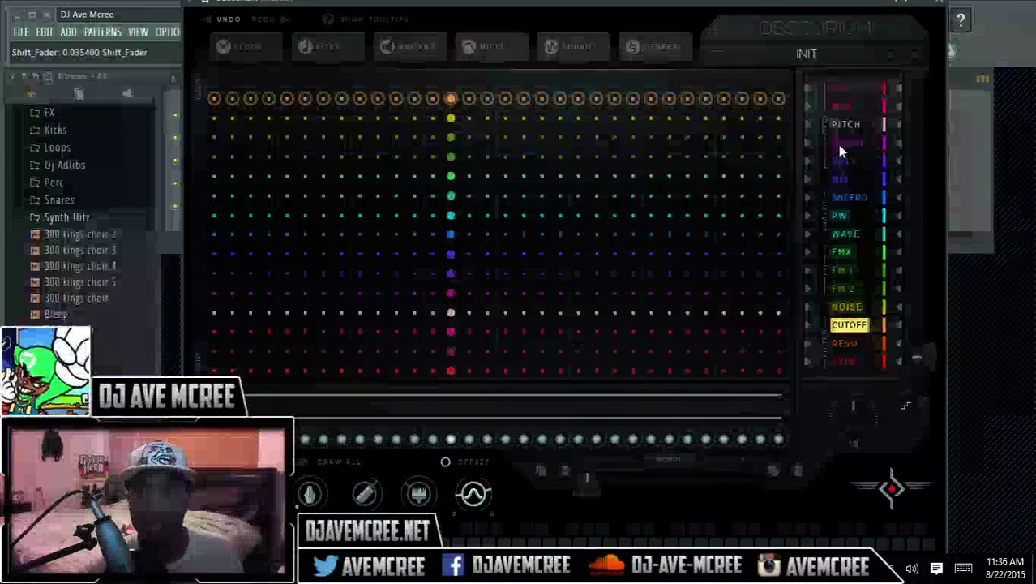
# In the Pitch lane, shape the first eight steps as a hump that rises from 0 and falls back to 0
pyautogui.click(841, 129)
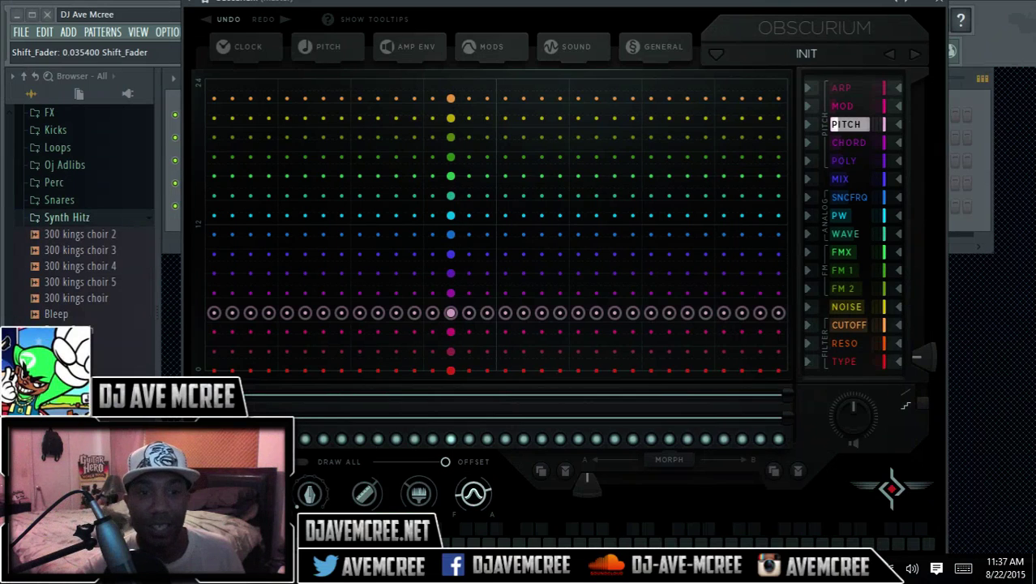
pyautogui.click(213, 371)
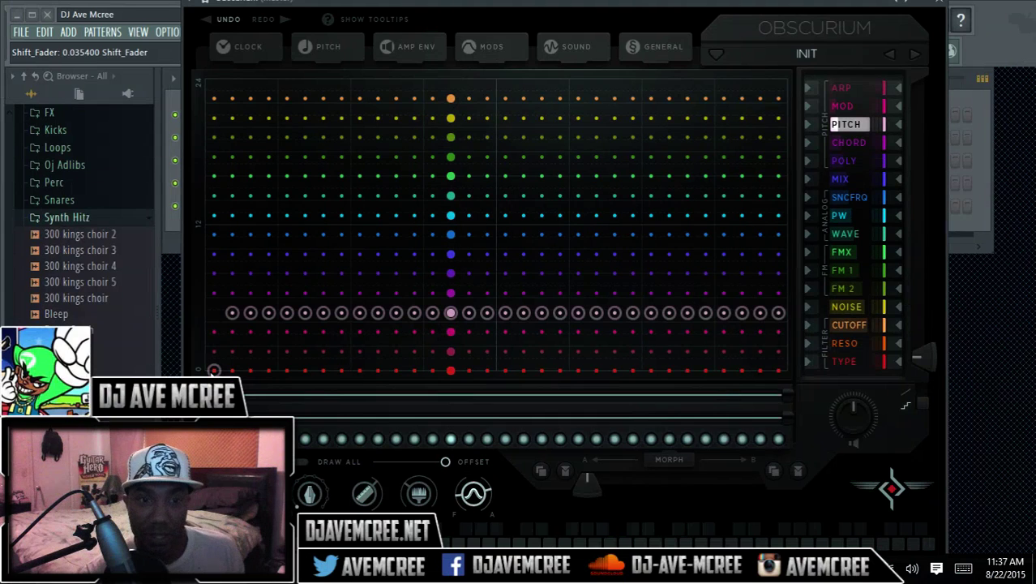
pyautogui.moveTo(235, 372); pyautogui.dragTo(232, 357)
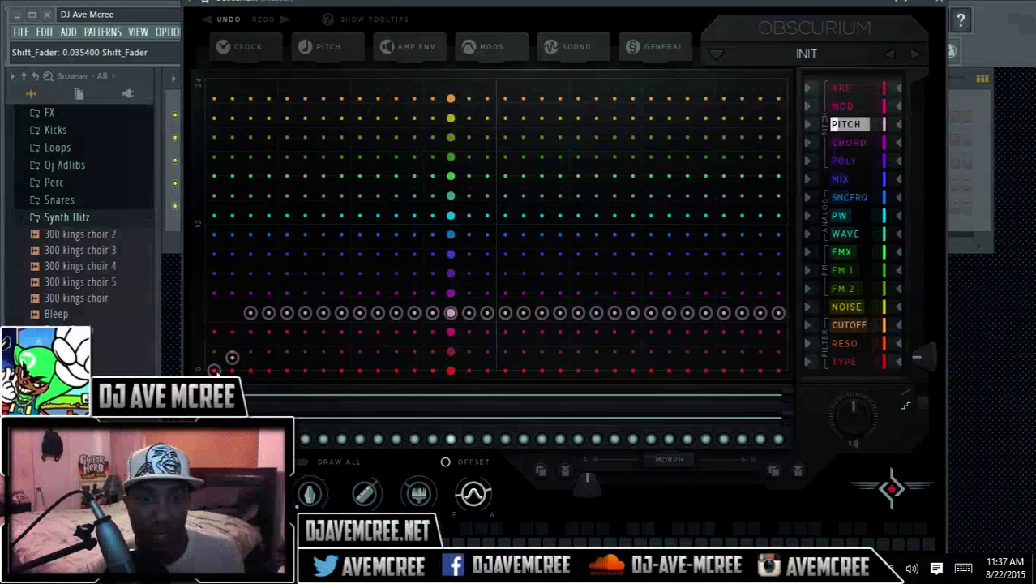
pyautogui.click(848, 106)
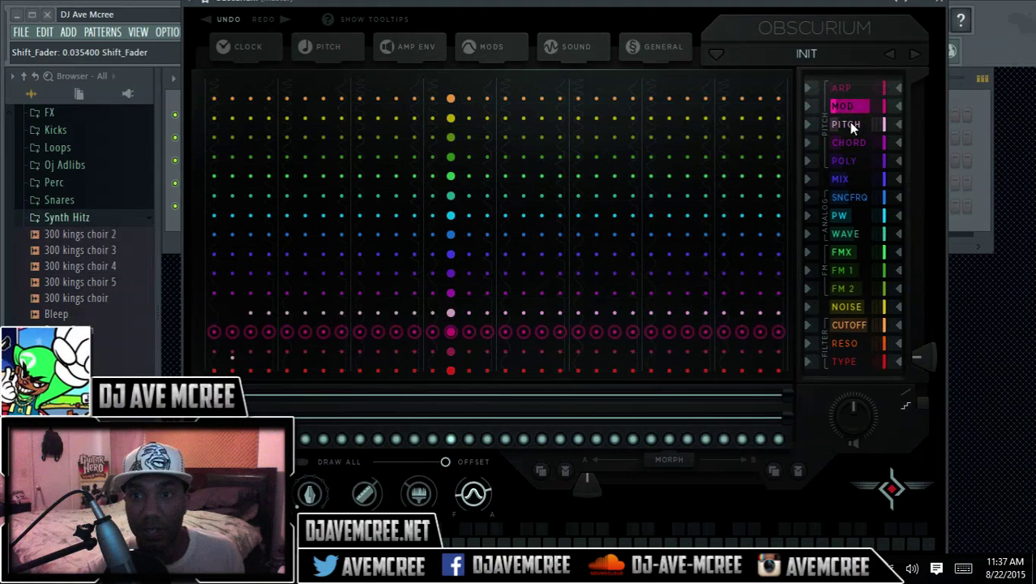
pyautogui.click(849, 124)
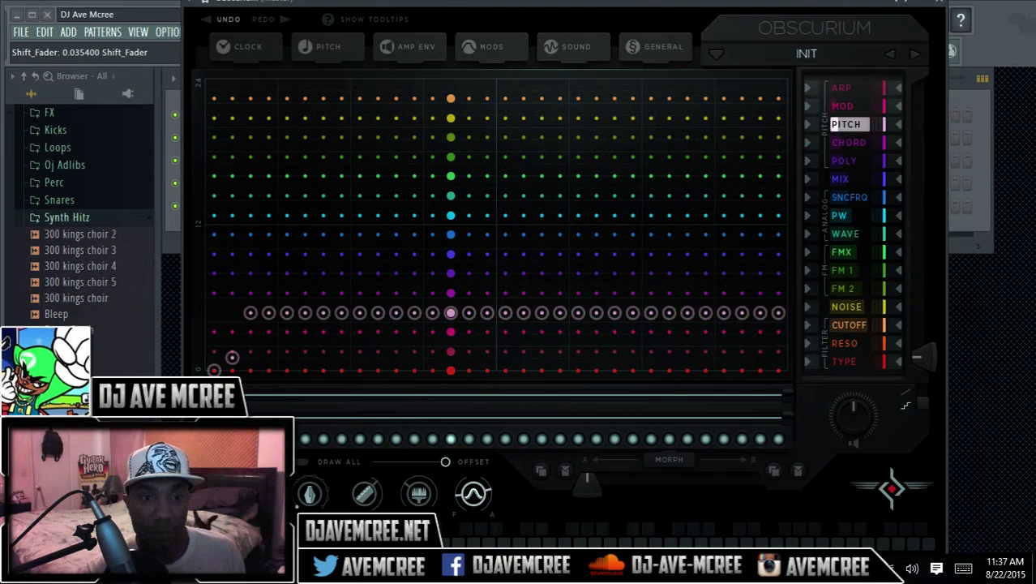
pyautogui.moveTo(236, 357)
pyautogui.mouseDown()
pyautogui.moveTo(288, 299)
pyautogui.moveTo(341, 371)
pyautogui.mouseUp()
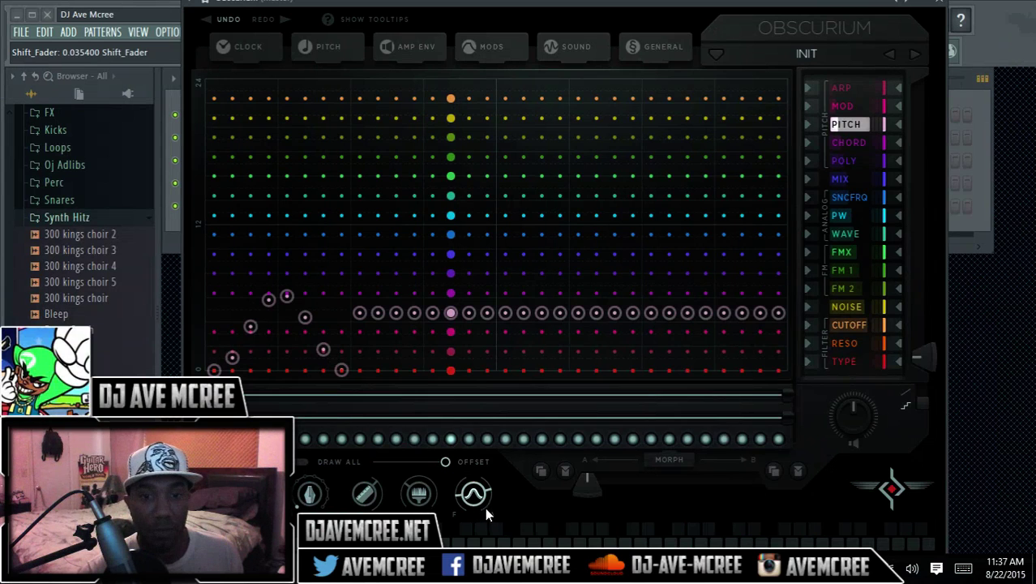
# Draw a freehand wavy pitch curve with several peaks across the whole sequence
pyautogui.click(212, 311)
pyautogui.moveTo(210, 312)
pyautogui.mouseDown()
pyautogui.moveTo(534, 291)
pyautogui.moveTo(717, 323)
pyautogui.mouseUp()
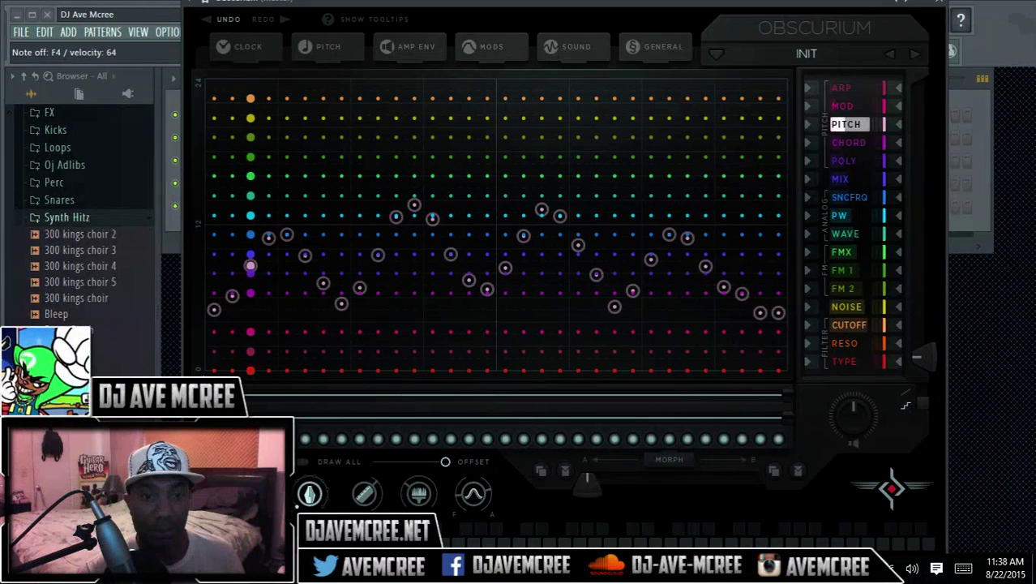
# Flatten the pitch steps to 0 and draw a freehand curve rising from 0 to 24 across the sequence
pyautogui.moveTo(209, 373)
pyautogui.mouseDown()
pyautogui.moveTo(518, 358)
pyautogui.moveTo(578, 367)
pyautogui.mouseUp()
pyautogui.moveTo(656, 373)
pyautogui.mouseDown()
pyautogui.moveTo(790, 372)
pyautogui.moveTo(694, 389)
pyautogui.moveTo(472, 382)
pyautogui.moveTo(398, 398)
pyautogui.mouseUp()
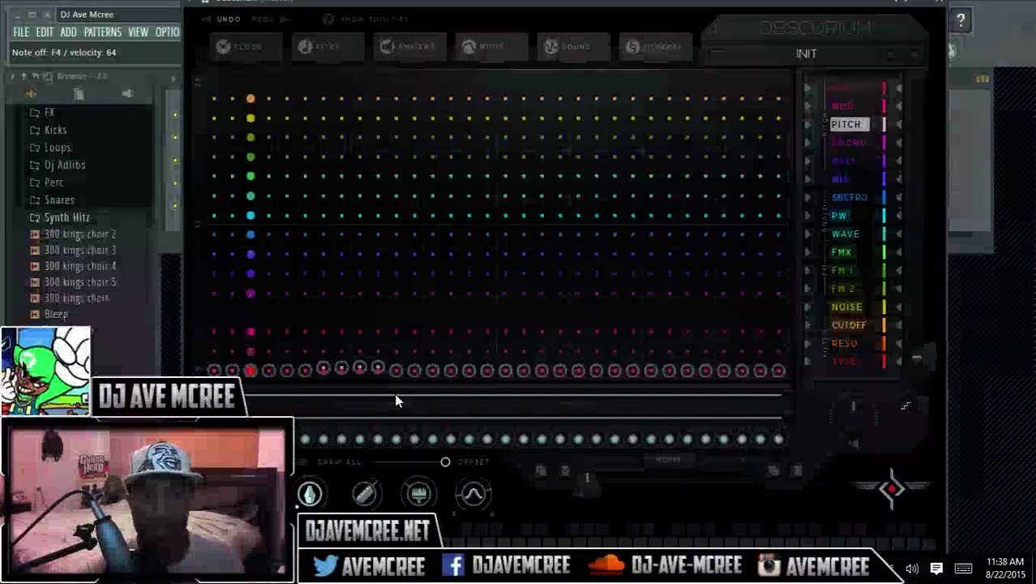
pyautogui.moveTo(214, 369)
pyautogui.mouseDown()
pyautogui.moveTo(461, 256)
pyautogui.moveTo(598, 152)
pyautogui.moveTo(794, 53)
pyautogui.mouseUp()
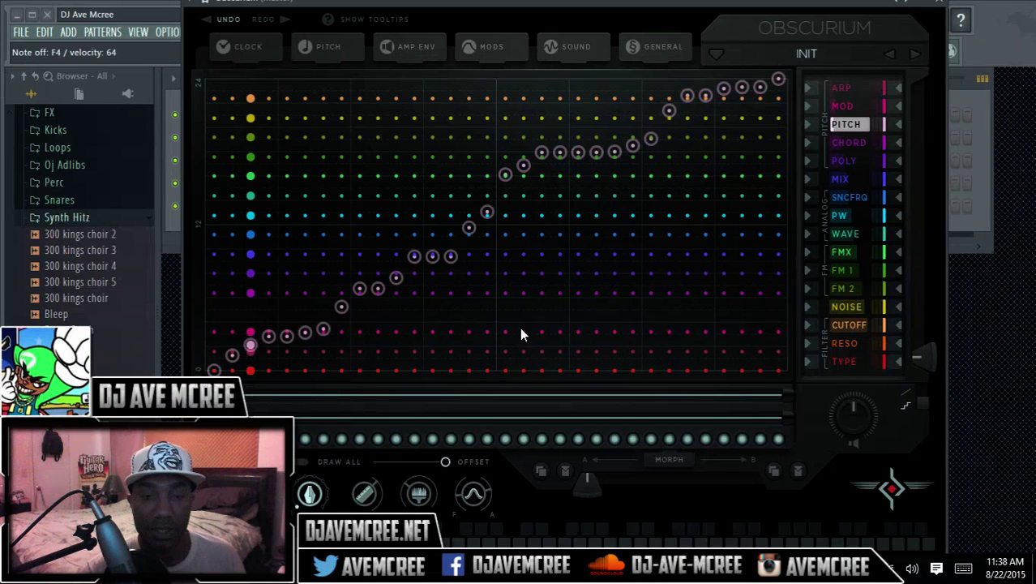
# Use the line tool to draw a straight pitch ramp rising from 0 to step 20 and descending over the remaining steps
pyautogui.click(366, 497)
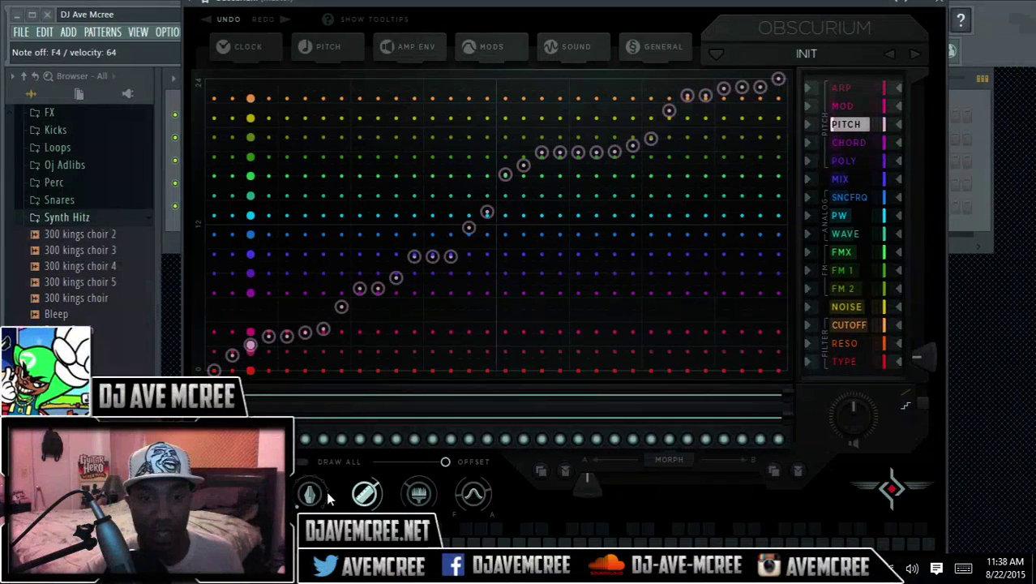
pyautogui.click(301, 495)
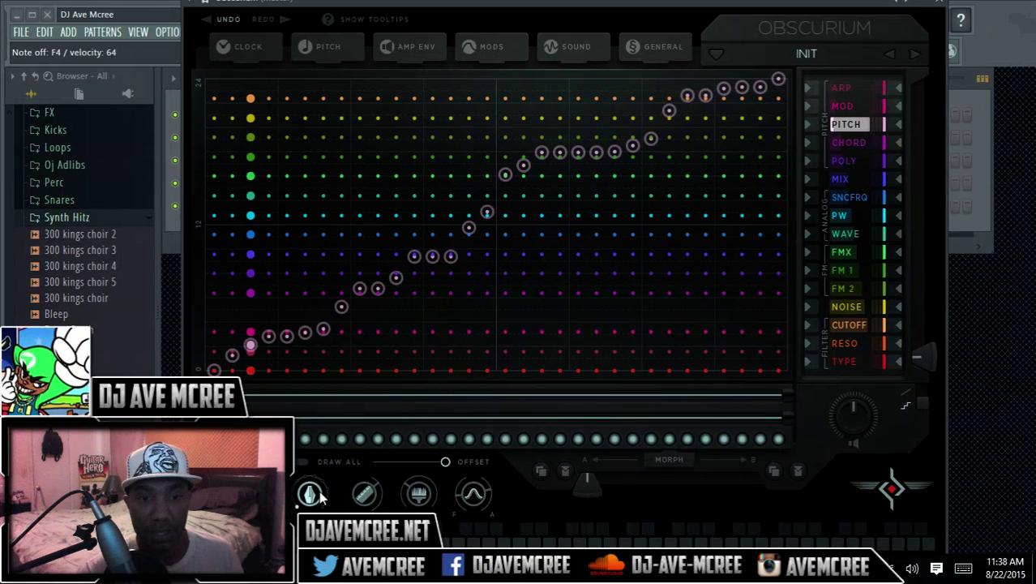
pyautogui.click(363, 496)
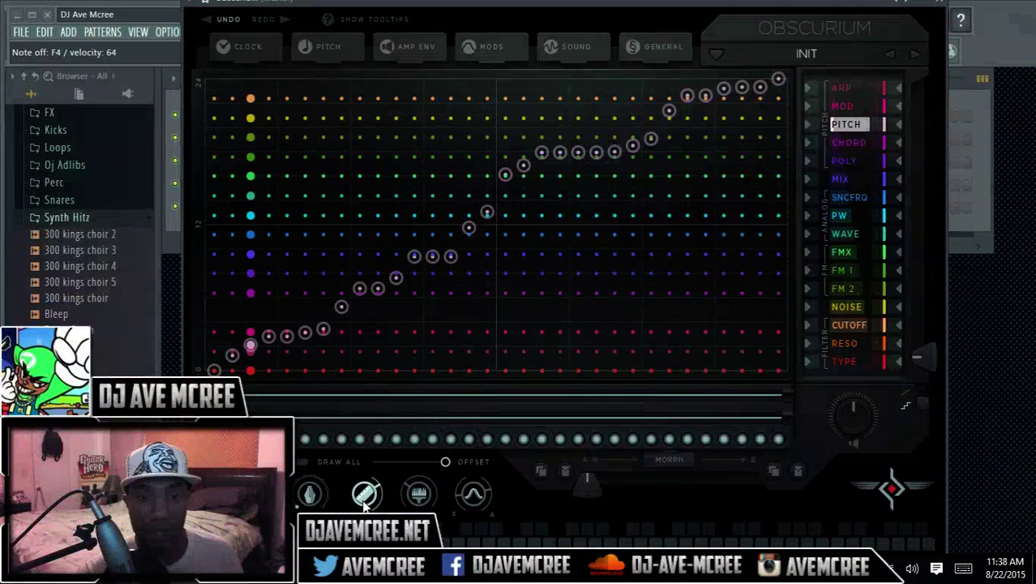
pyautogui.moveTo(220, 371)
pyautogui.mouseDown()
pyautogui.moveTo(600, 198)
pyautogui.moveTo(723, 324)
pyautogui.moveTo(741, 313)
pyautogui.mouseUp()
pyautogui.moveTo(745, 104)
pyautogui.mouseDown()
pyautogui.moveTo(793, 81)
pyautogui.moveTo(555, 174)
pyautogui.mouseUp()
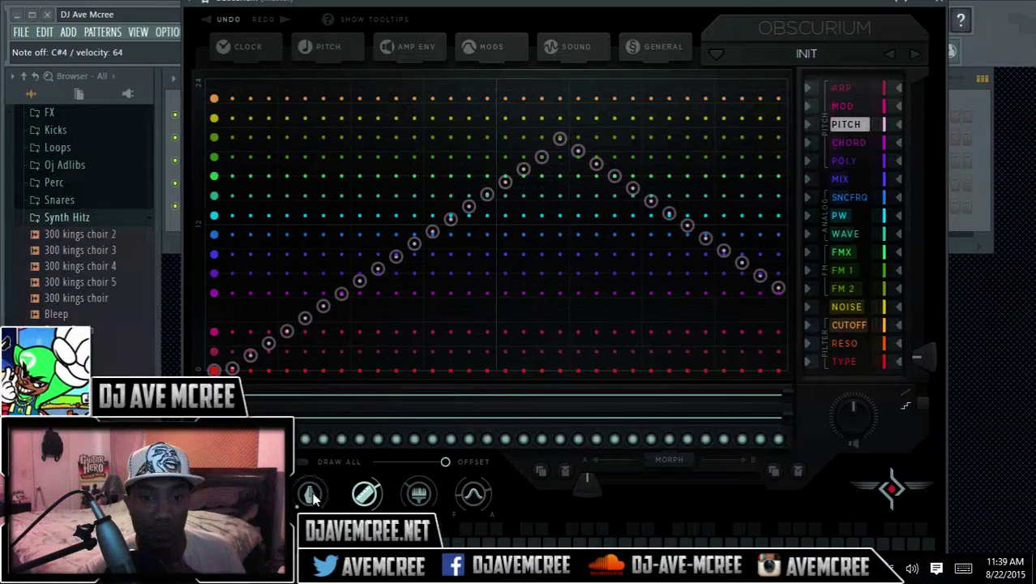
# Scatter irregular pitch values across the lower part of the sequence with the brush tool
pyautogui.click(420, 495)
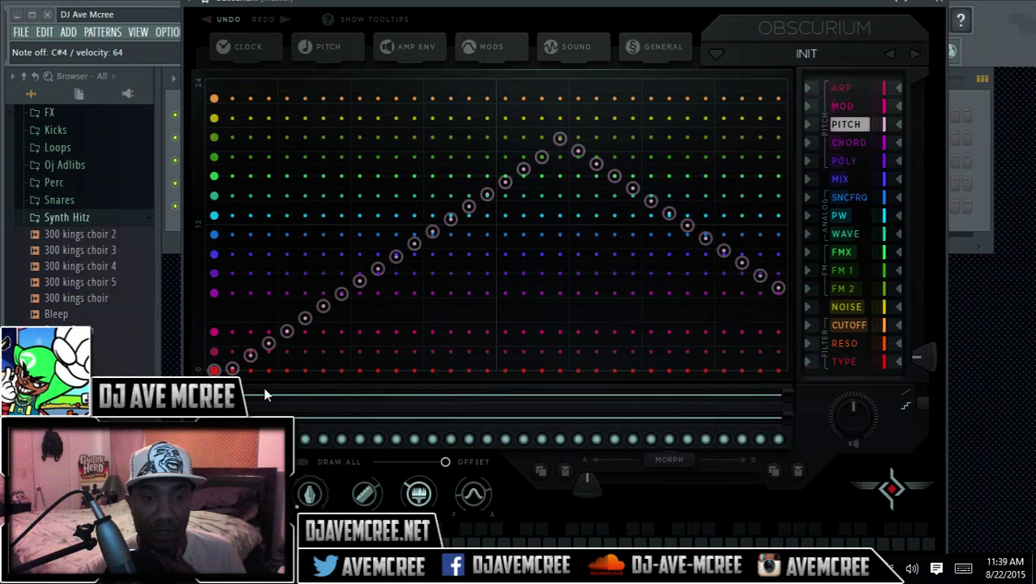
pyautogui.moveTo(214, 332)
pyautogui.mouseDown()
pyautogui.moveTo(235, 357)
pyautogui.moveTo(572, 374)
pyautogui.moveTo(632, 340)
pyautogui.moveTo(763, 339)
pyautogui.mouseUp()
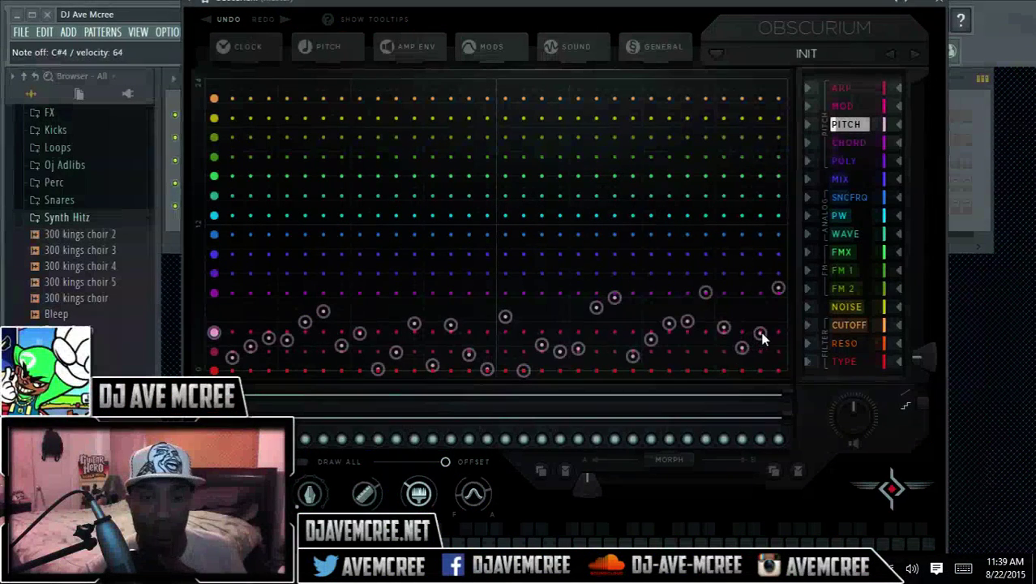
# Set all pitch steps to 0 with the freehand drawing tool
pyautogui.click(320, 494)
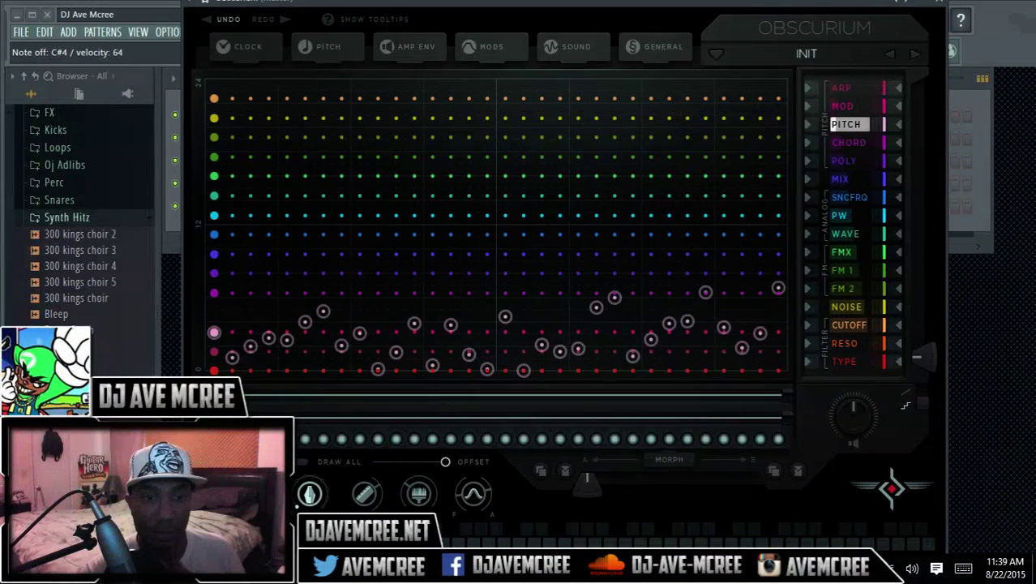
pyautogui.moveTo(217, 371)
pyautogui.mouseDown()
pyautogui.moveTo(494, 384)
pyautogui.moveTo(794, 376)
pyautogui.mouseUp()
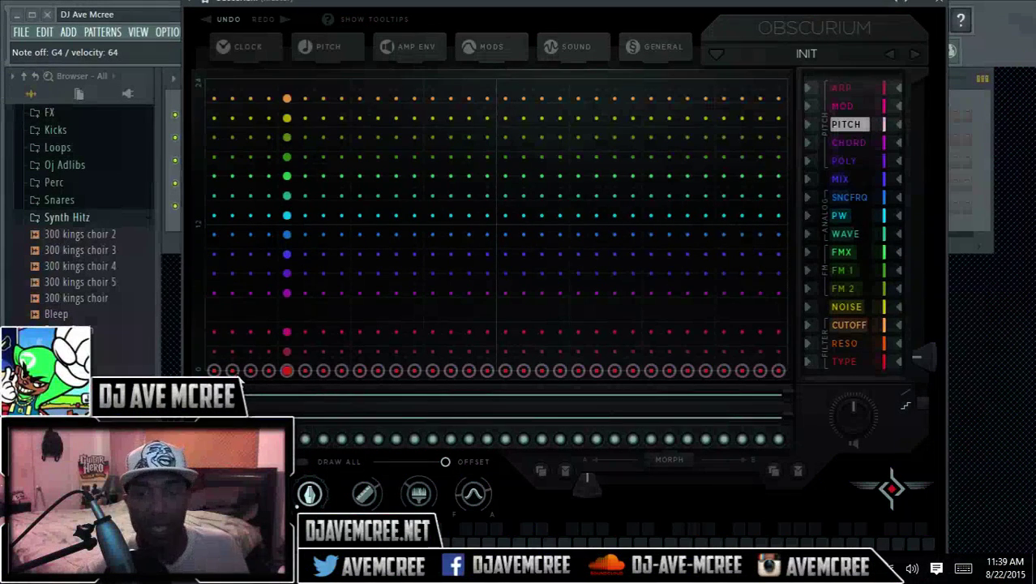
# Set every step of the Chord lane to chord 1
pyautogui.click(841, 145)
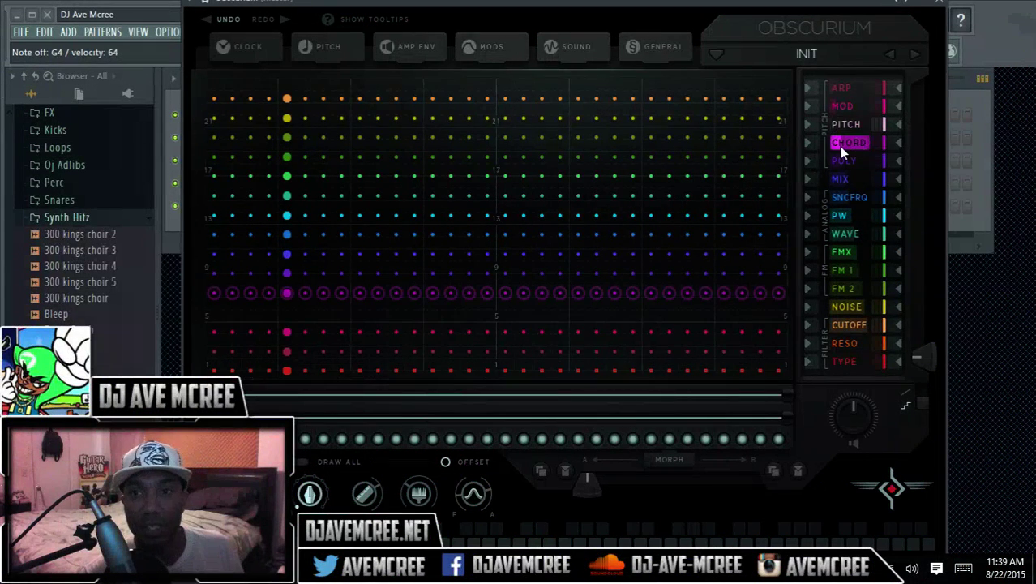
pyautogui.moveTo(250, 370); pyautogui.dragTo(231, 370)
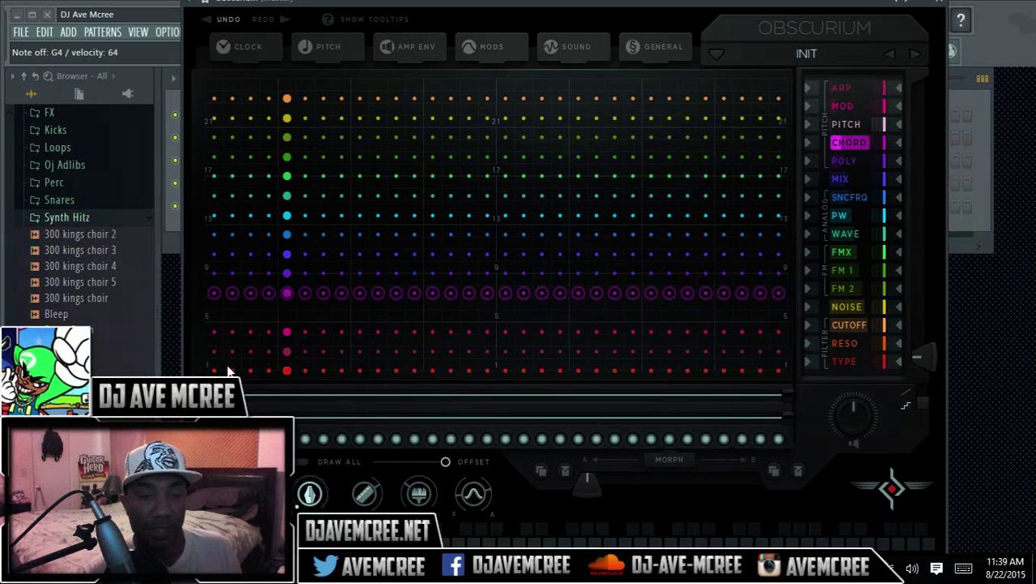
pyautogui.click(280, 371)
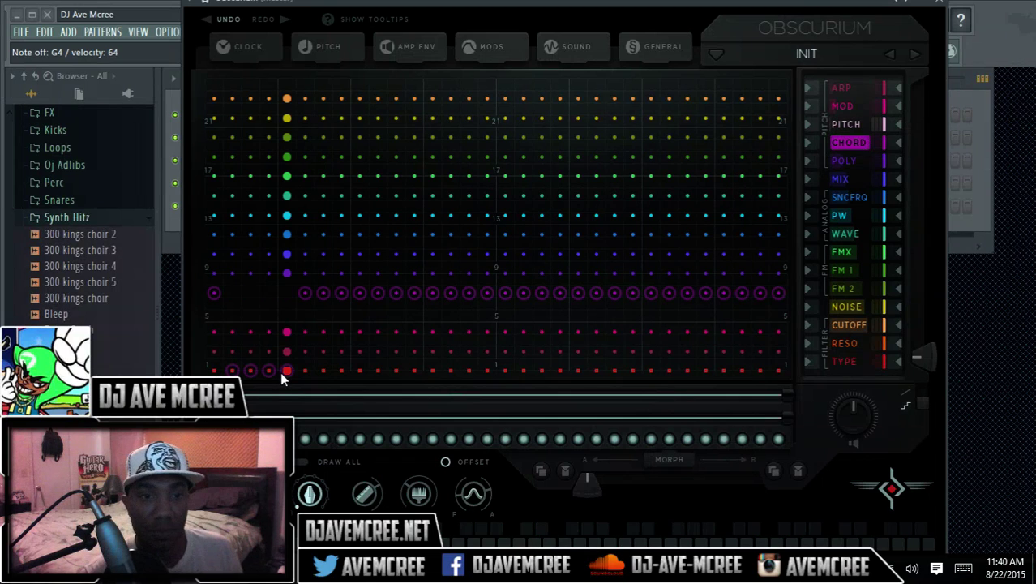
pyautogui.moveTo(268, 369); pyautogui.dragTo(214, 370)
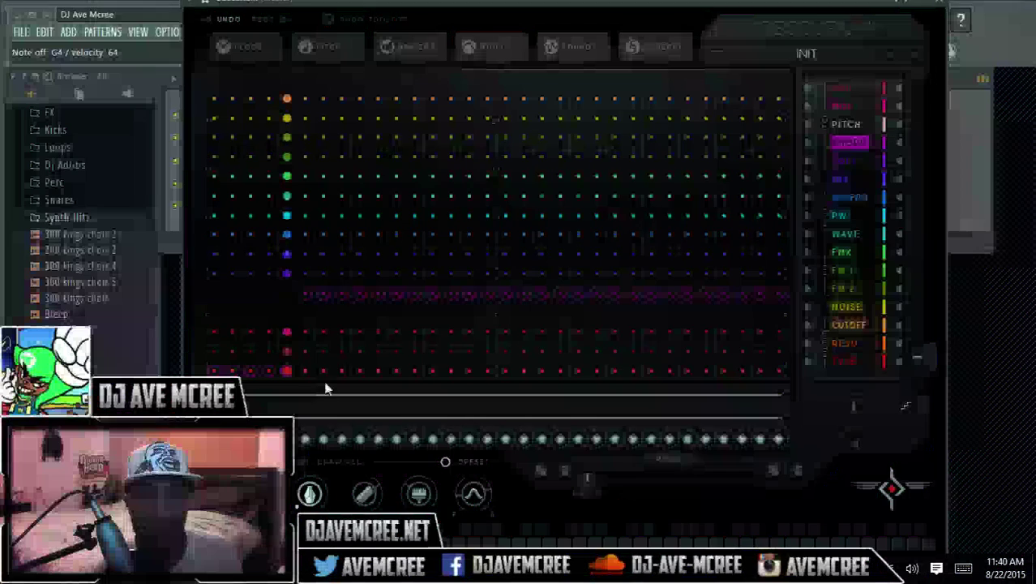
pyautogui.moveTo(327, 388)
pyautogui.mouseDown()
pyautogui.moveTo(482, 362)
pyautogui.moveTo(622, 388)
pyautogui.moveTo(793, 386)
pyautogui.moveTo(363, 394)
pyautogui.mouseUp()
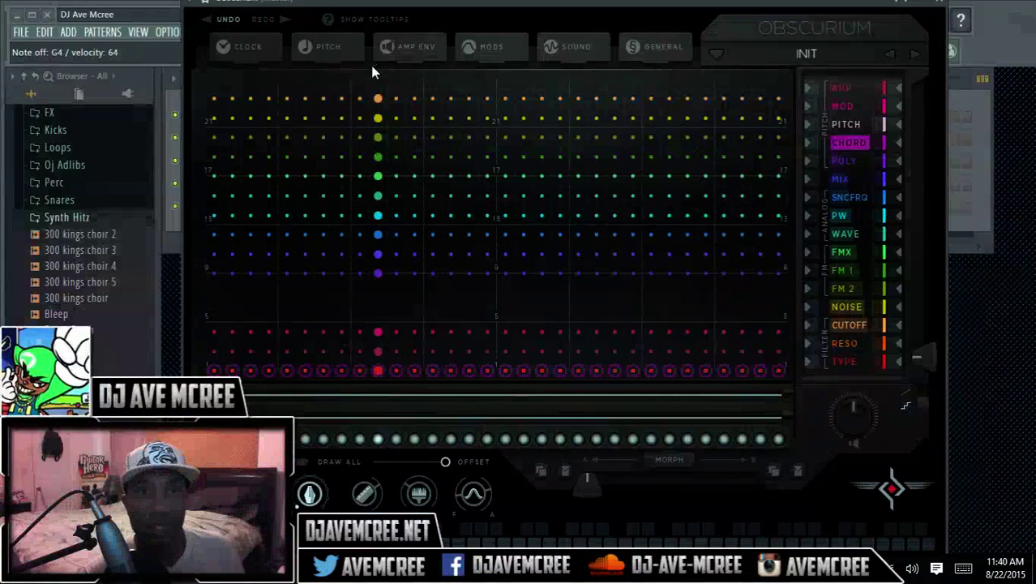
# Turn on tooltips to read the descriptions of the Clock, Amp Env, Mods and General sections, and turn them off
pyautogui.click(328, 21)
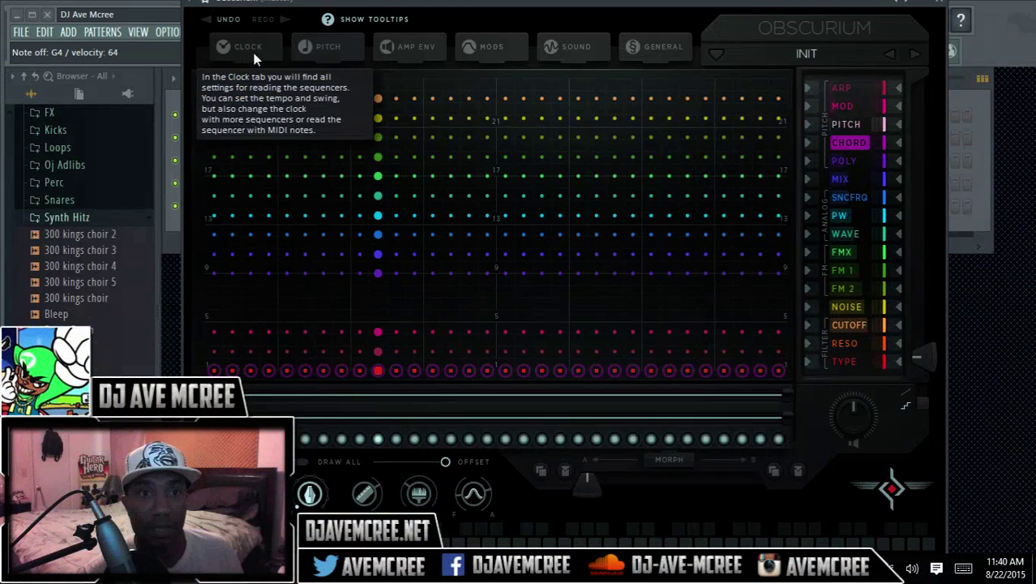
pyautogui.moveTo(315, 48)
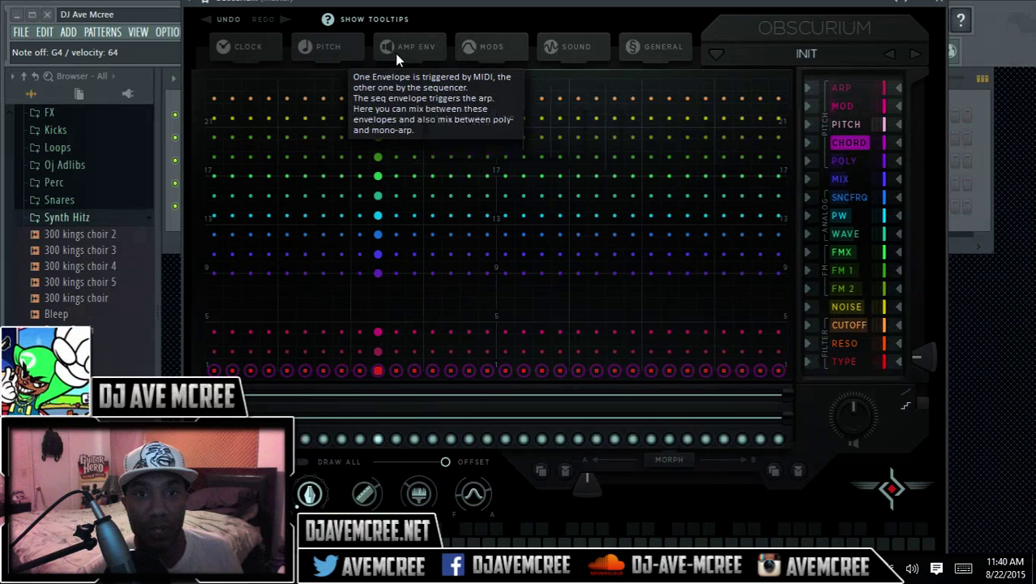
pyautogui.moveTo(600, 45)
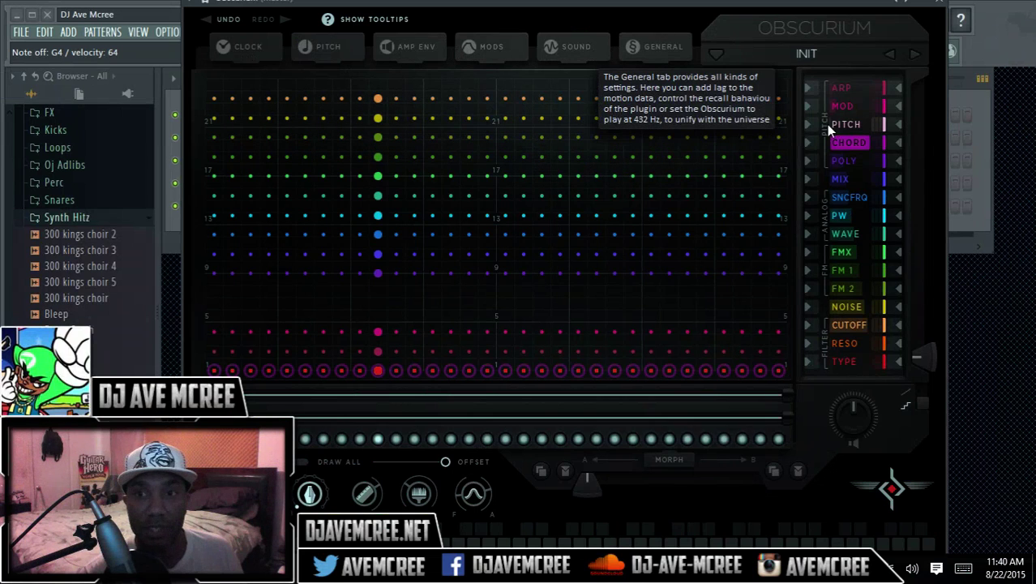
pyautogui.moveTo(827, 125)
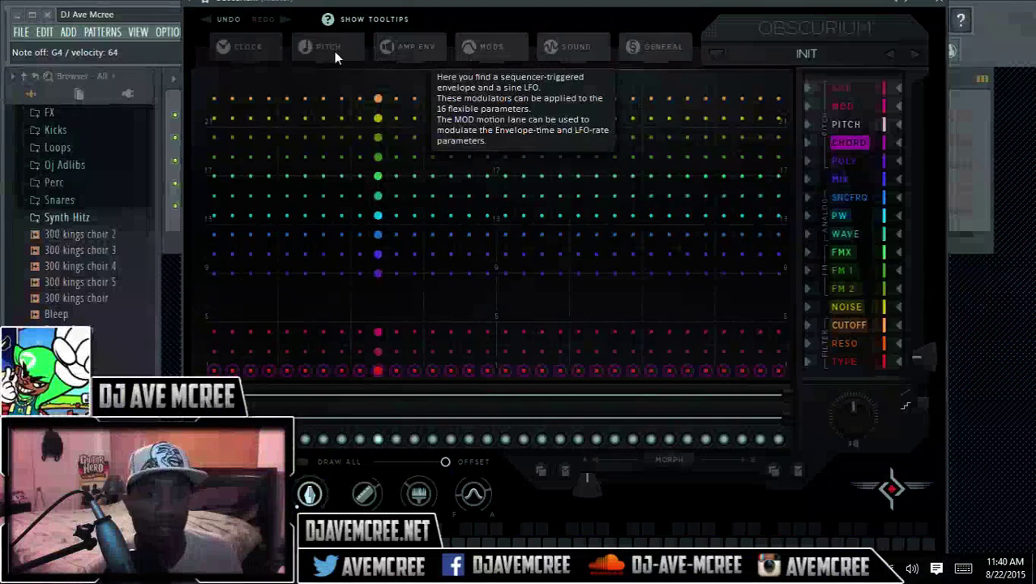
pyautogui.click(326, 24)
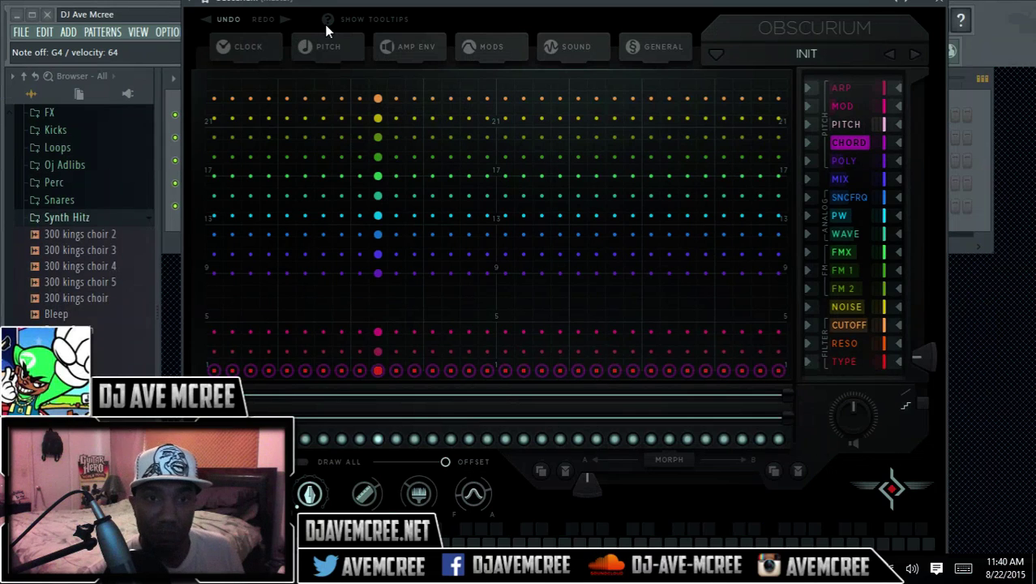
# Adjust the Detune and Glide amounts in the Pitch section, leaving Detune at 0.02 and Glide at 0
pyautogui.click(327, 46)
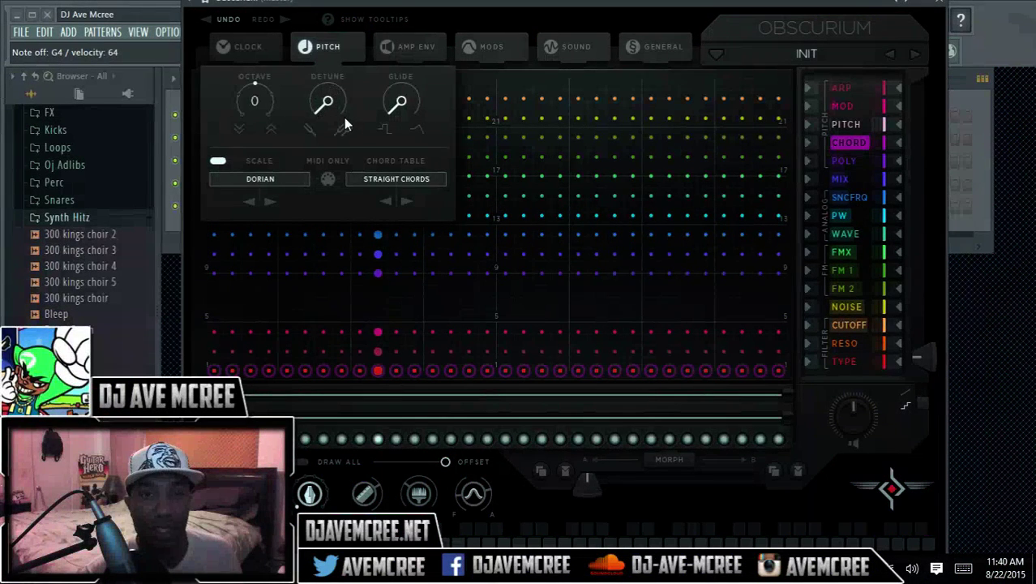
pyautogui.moveTo(329, 102); pyautogui.dragTo(313, 149)
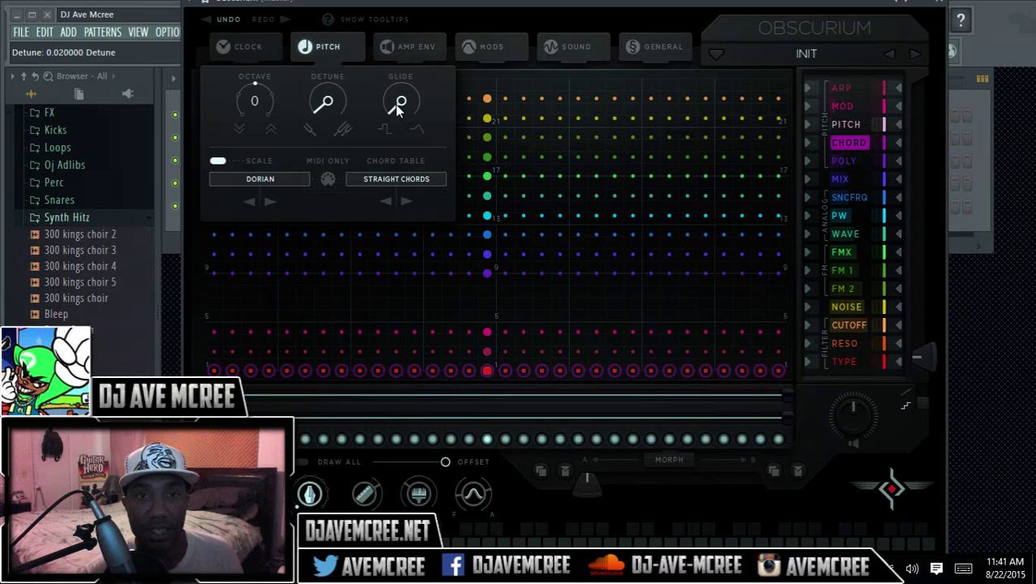
pyautogui.moveTo(395, 112); pyautogui.dragTo(408, 234)
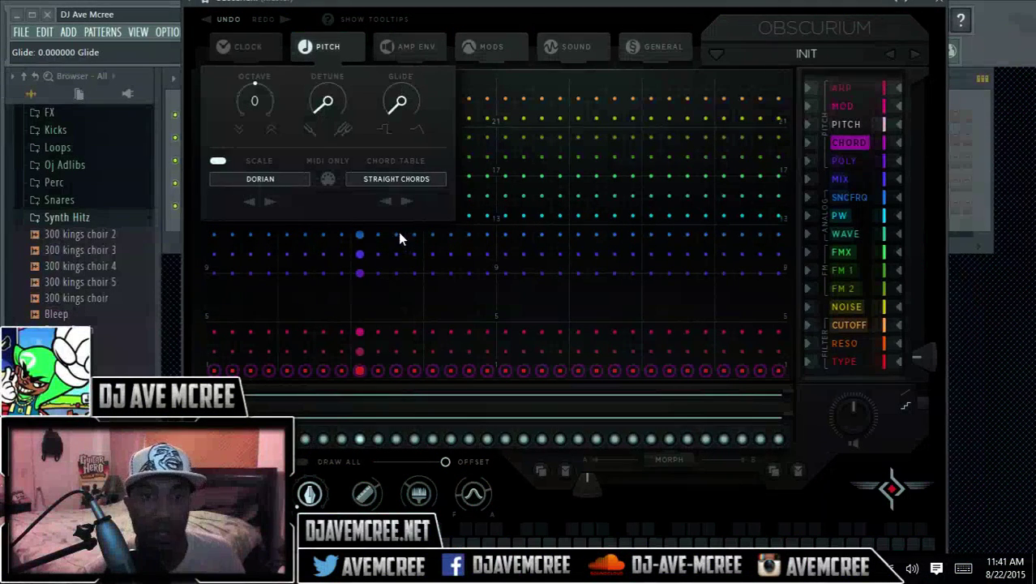
# Switch the scale quantization off and back on, and set the scale to Chromatic
pyautogui.click(222, 163)
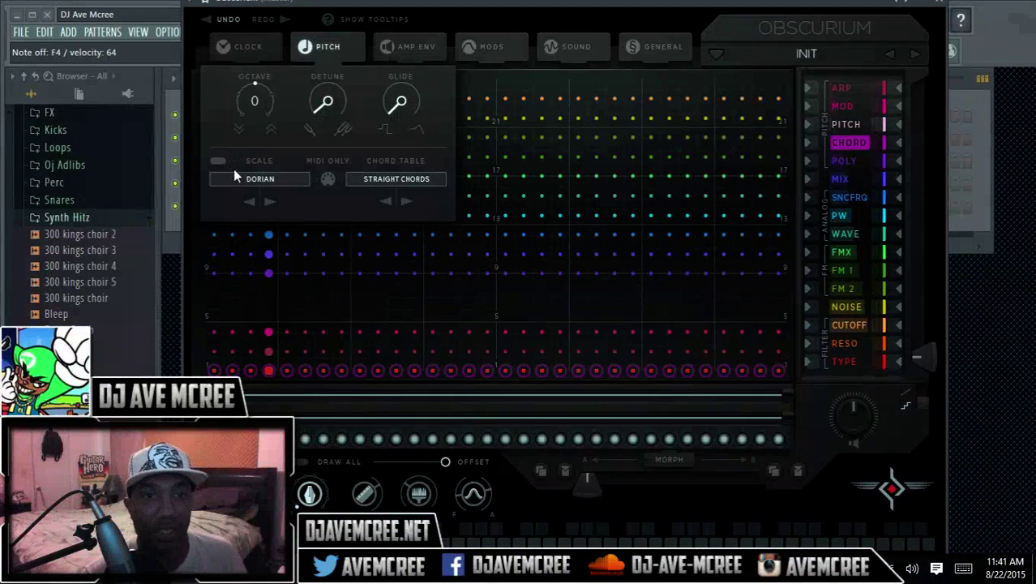
pyautogui.click(216, 161)
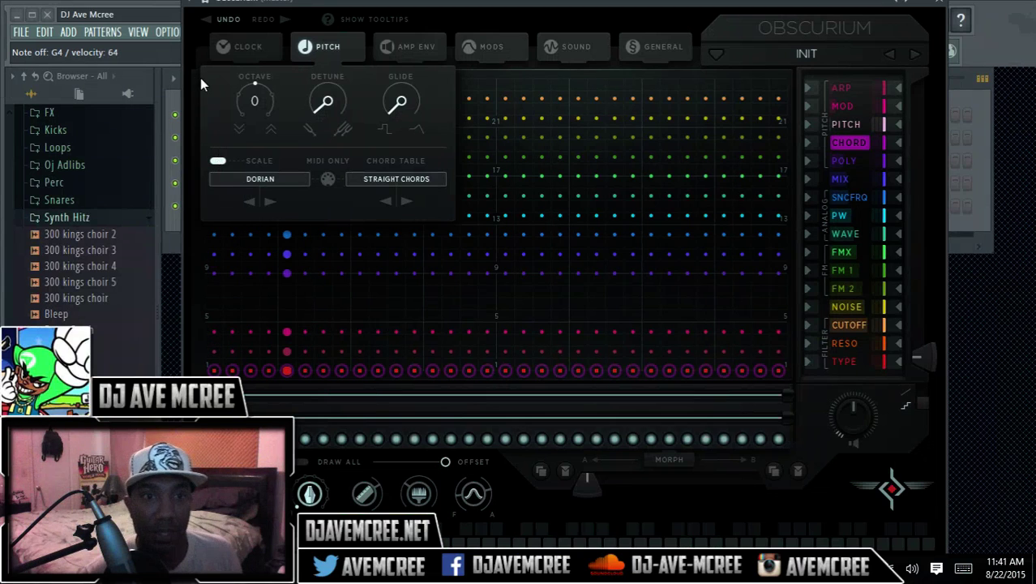
pyautogui.click(256, 180)
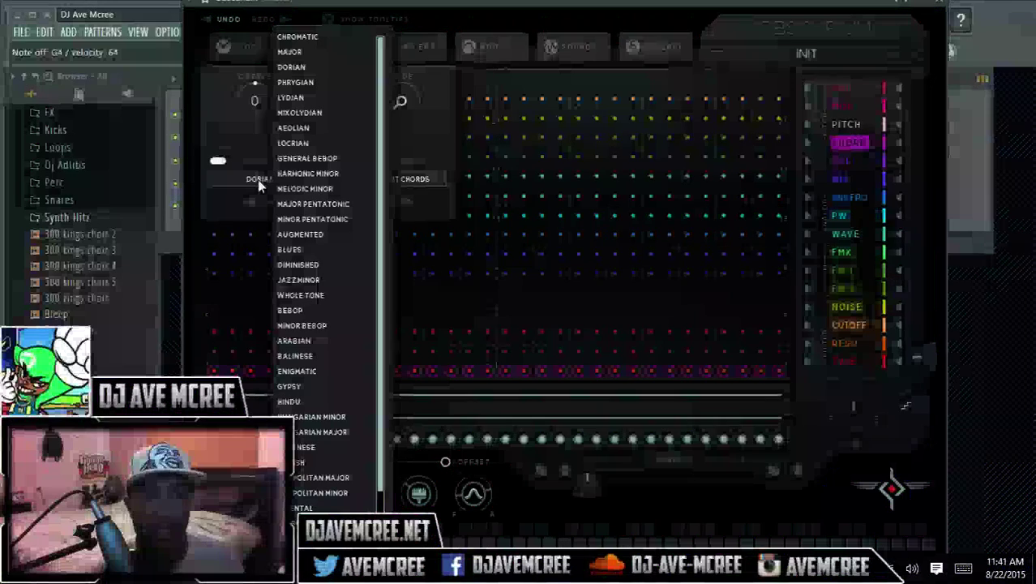
pyautogui.click(310, 37)
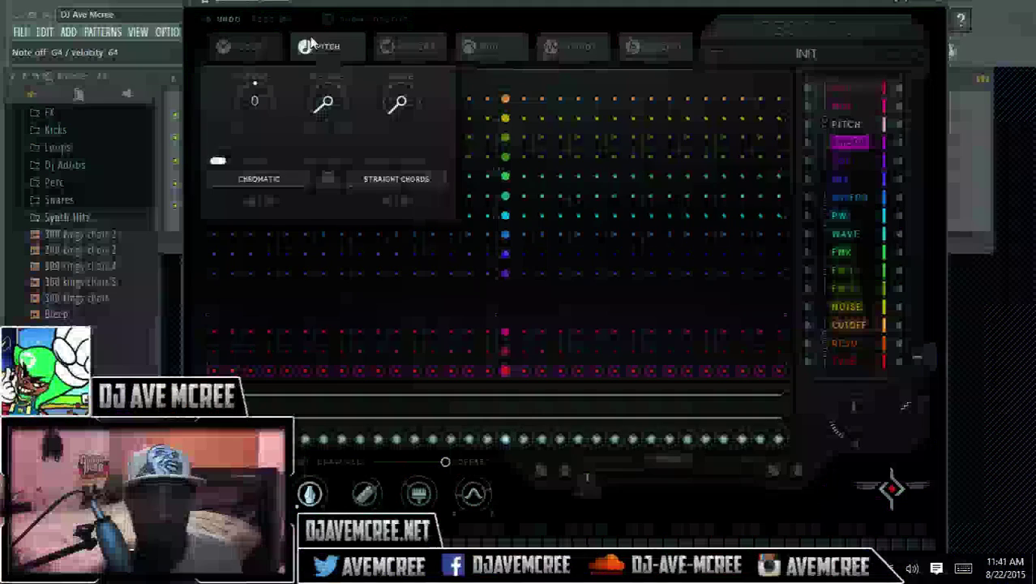
# Set the chord table to 54 Chords, and show the Pitch lane briefly before returning to the Chord lane
pyautogui.click(396, 179)
pyautogui.click(369, 202)
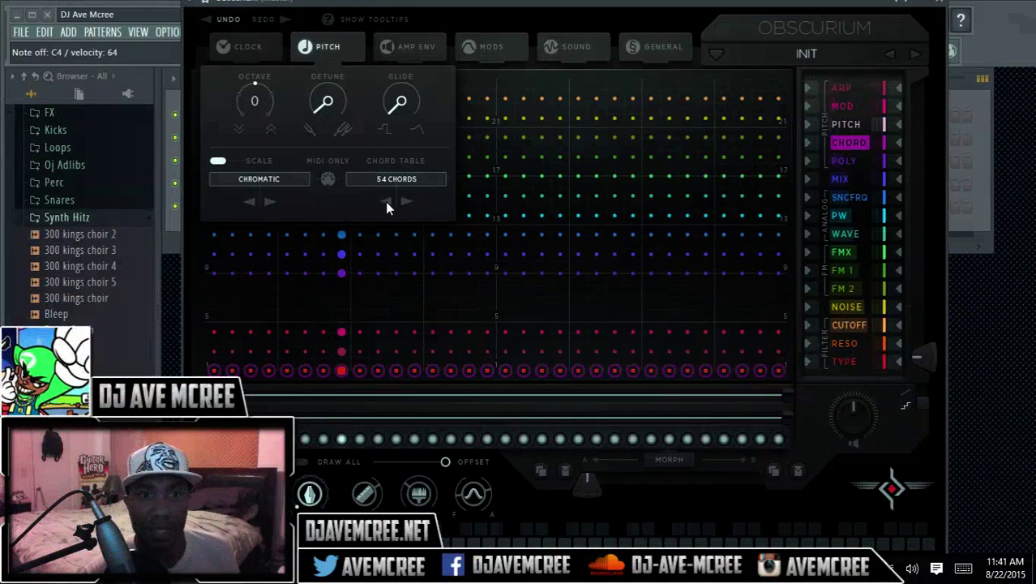
pyautogui.click(846, 123)
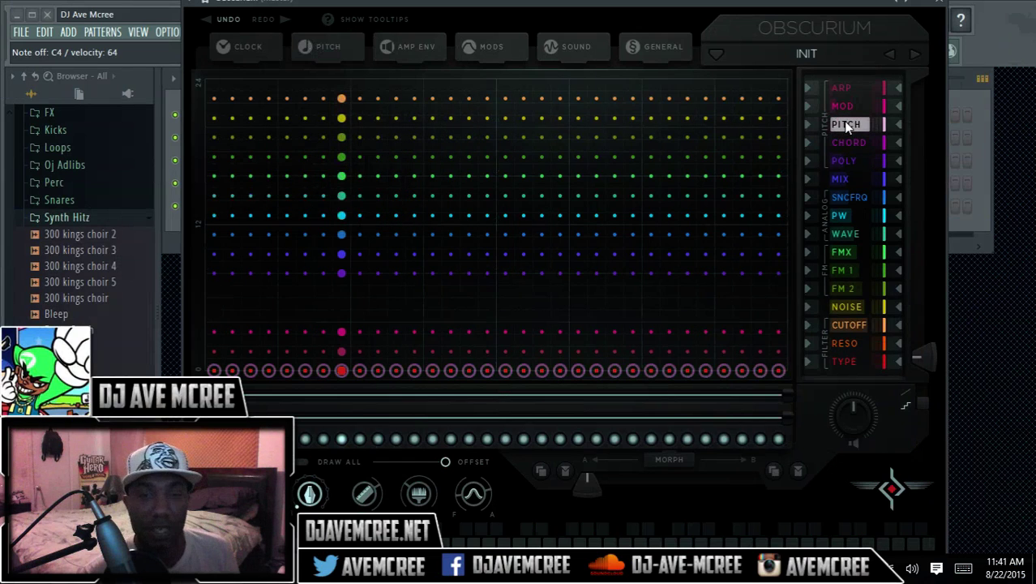
pyautogui.click(849, 143)
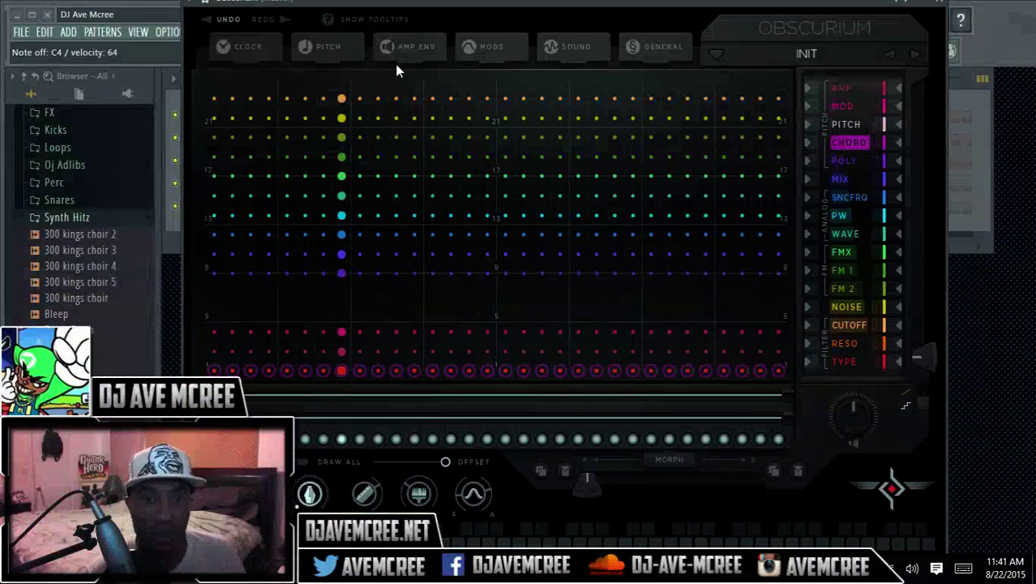
# Browse the list of available scales in the Pitch section without choosing a different one
pyautogui.click(336, 51)
pyautogui.click(277, 182)
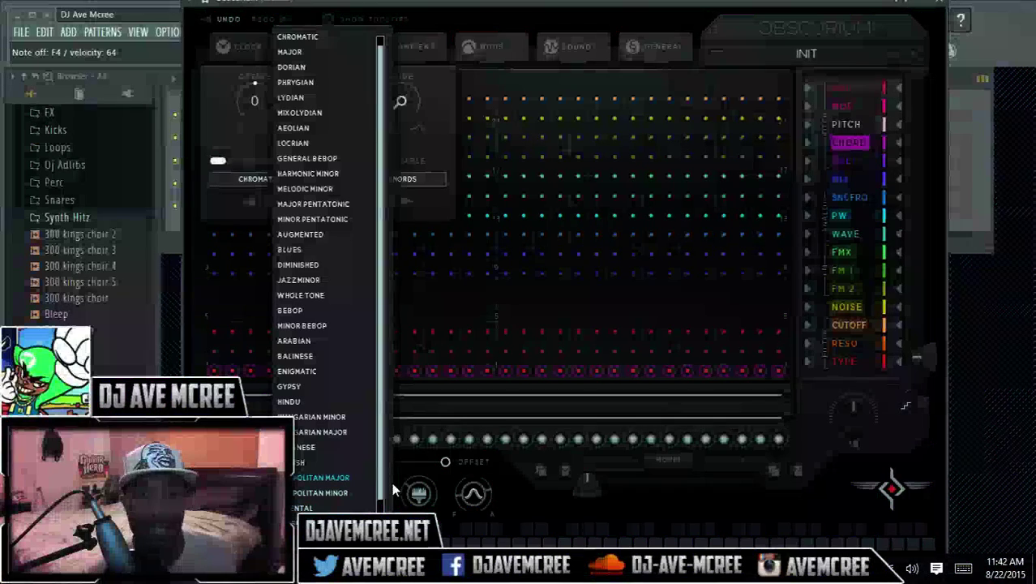
pyautogui.scroll(-1, 377, 470)
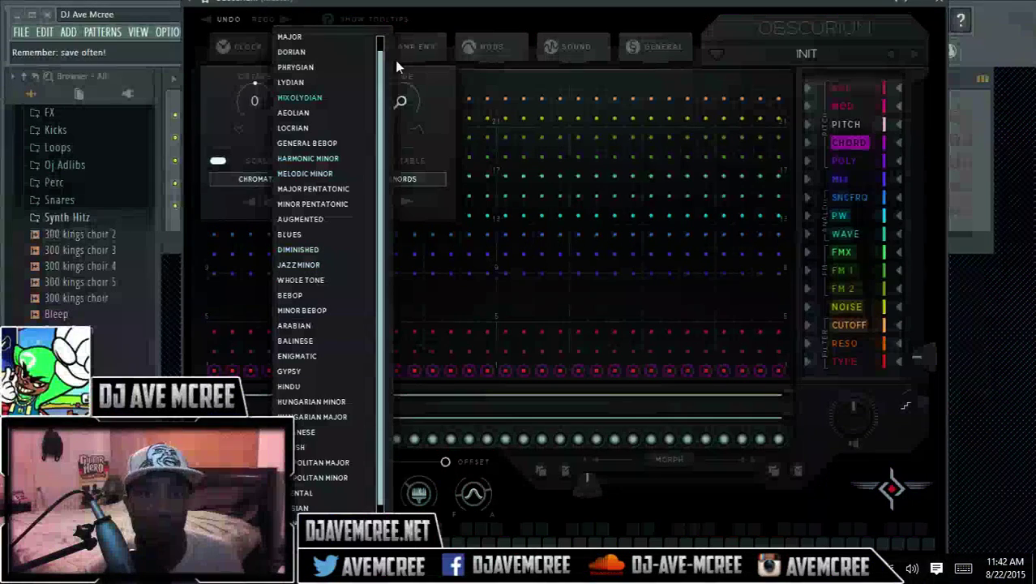
pyautogui.click(457, 24)
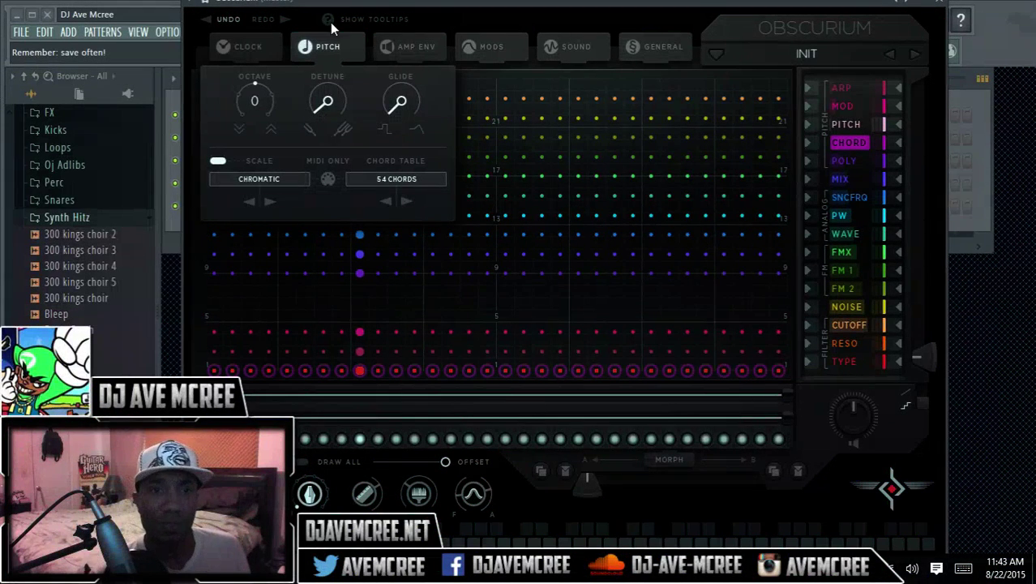
# Try several slow and fast note values for the sequencer's Clock rate, finishing at 0.22
pyautogui.click(259, 41)
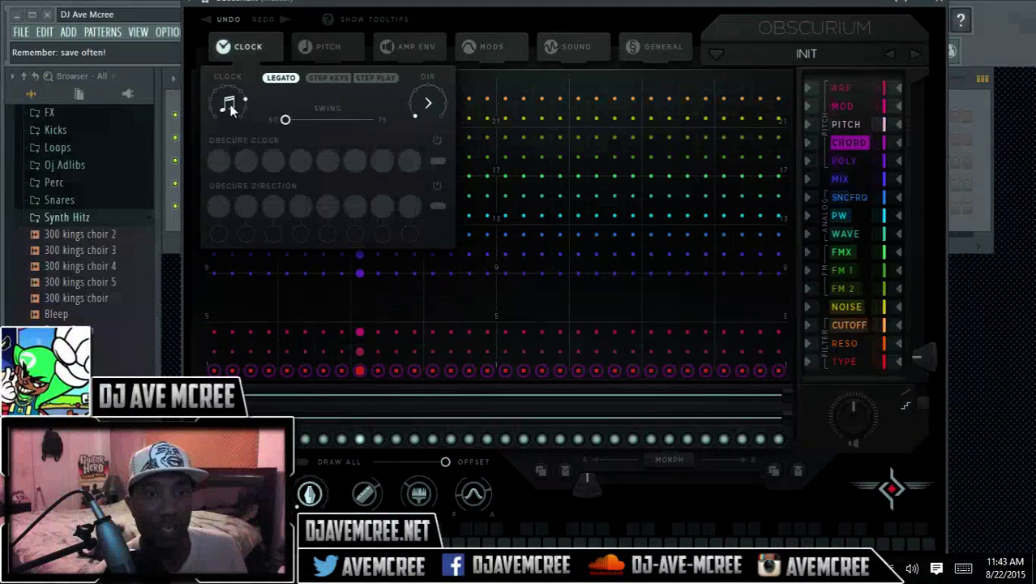
pyautogui.moveTo(231, 108); pyautogui.dragTo(250, 222)
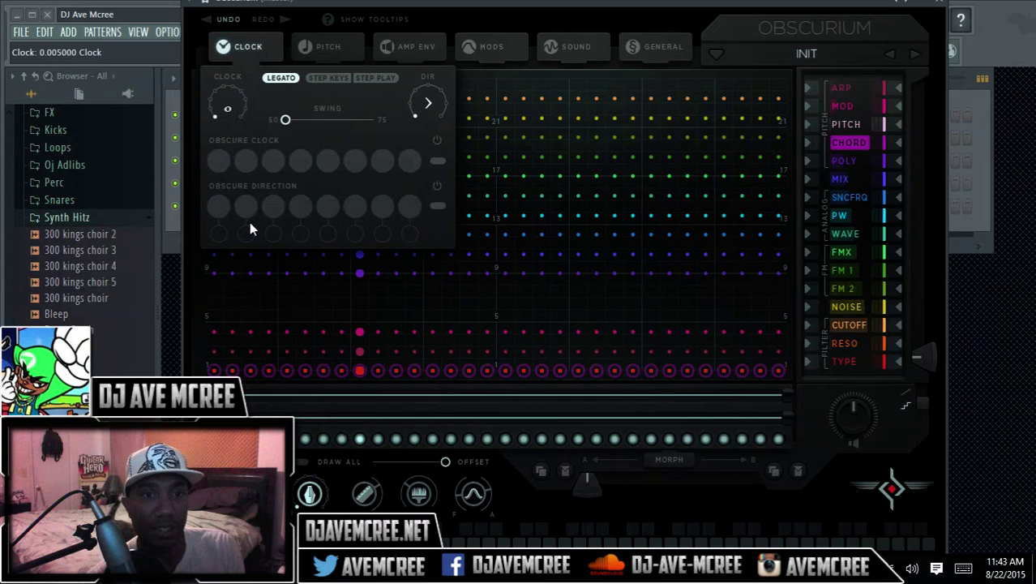
pyautogui.moveTo(222, 101)
pyautogui.mouseDown()
pyautogui.moveTo(215, 6)
pyautogui.moveTo(212, 98)
pyautogui.mouseUp()
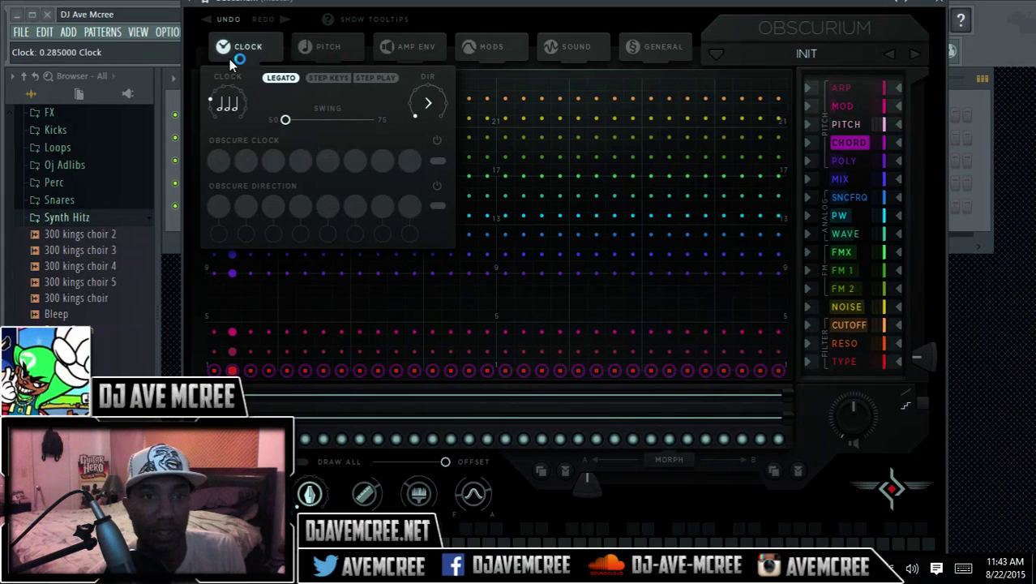
pyautogui.click(230, 21)
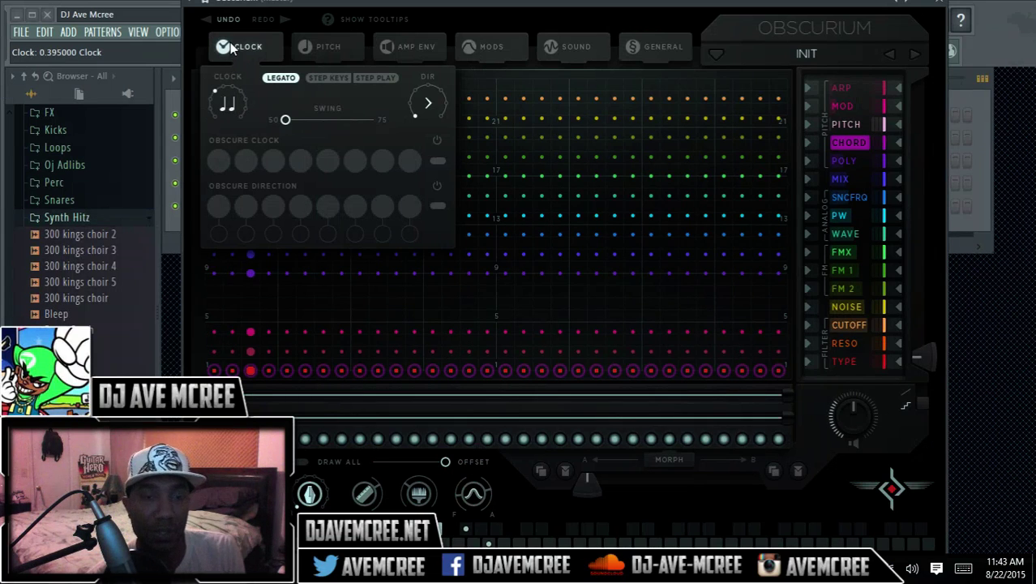
pyautogui.click(230, 19)
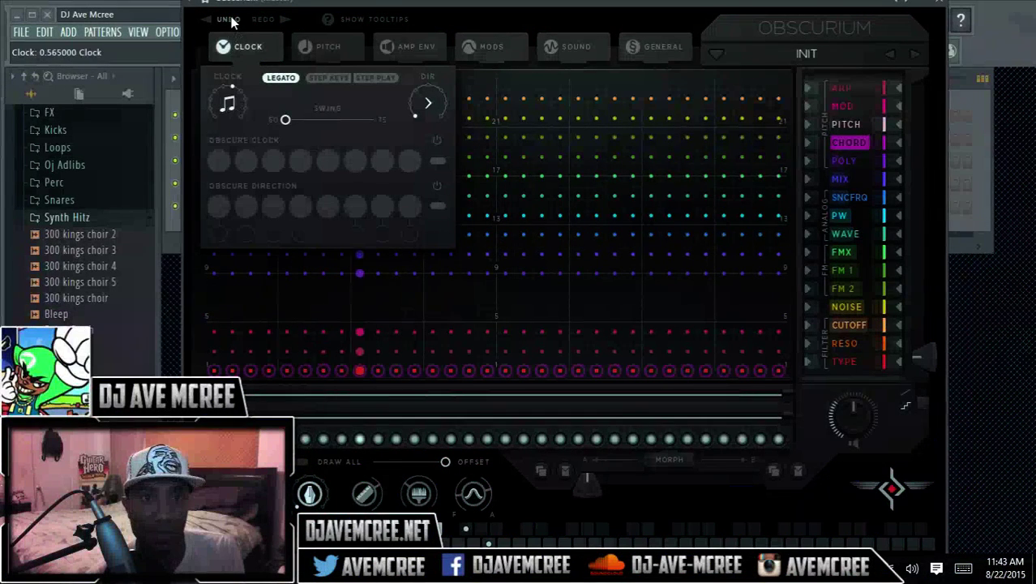
pyautogui.scroll(-3, 231, 77)
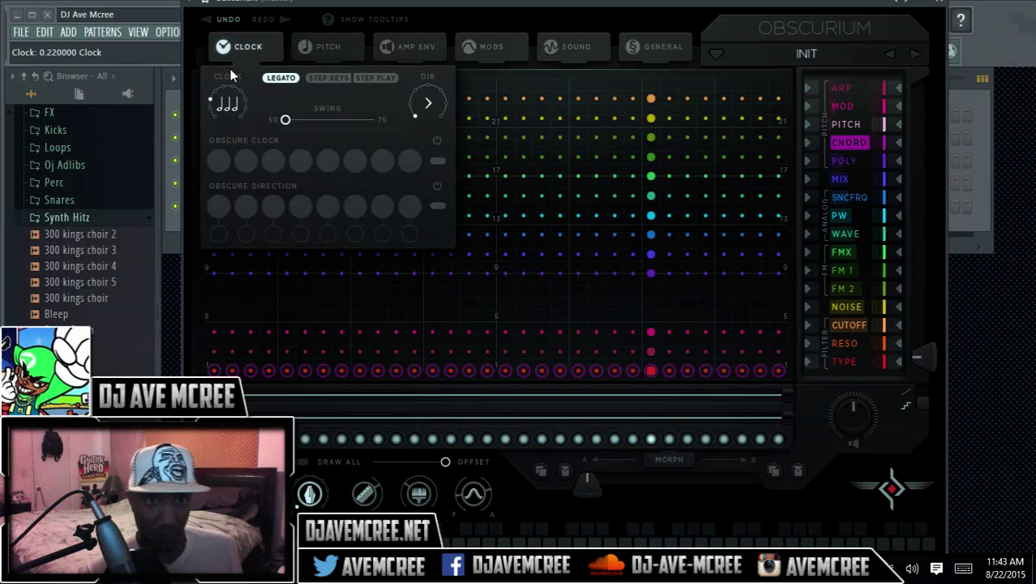
# Turn on tooltips to read the description of the Obscure Clock switch, and turn them off
pyautogui.click(331, 80)
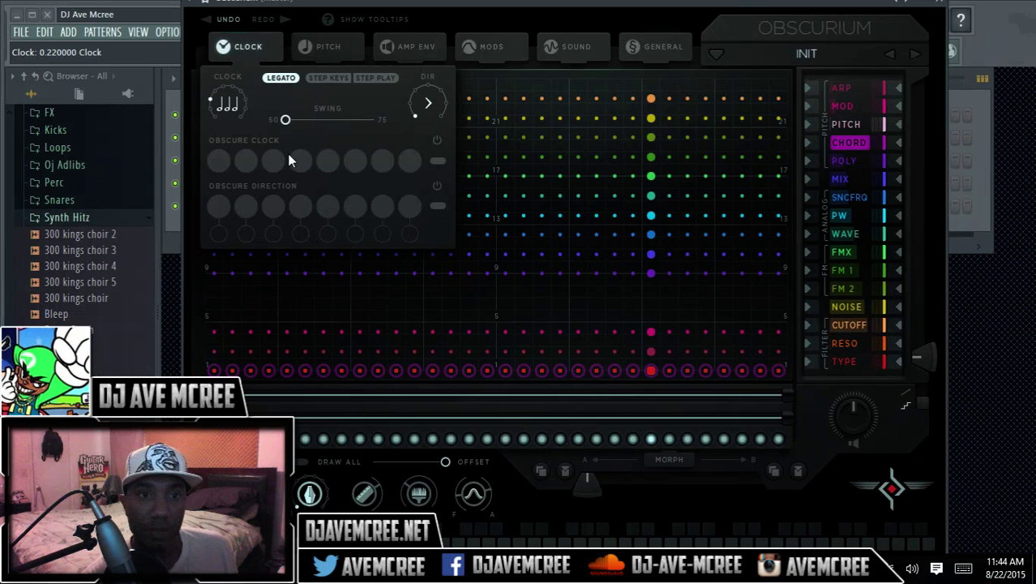
pyautogui.click(321, 23)
pyautogui.click(329, 21)
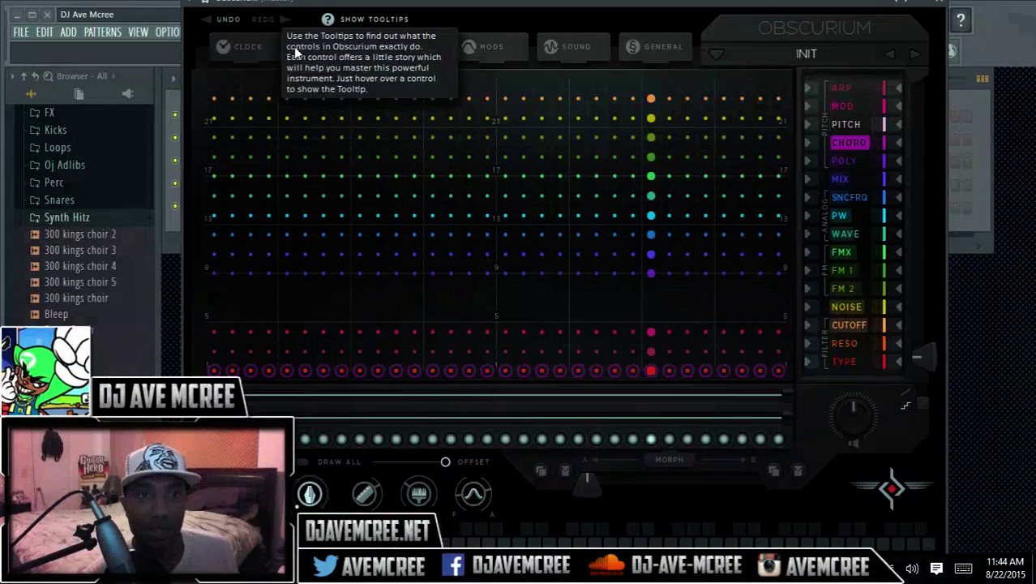
pyautogui.click(271, 49)
pyautogui.moveTo(437, 165)
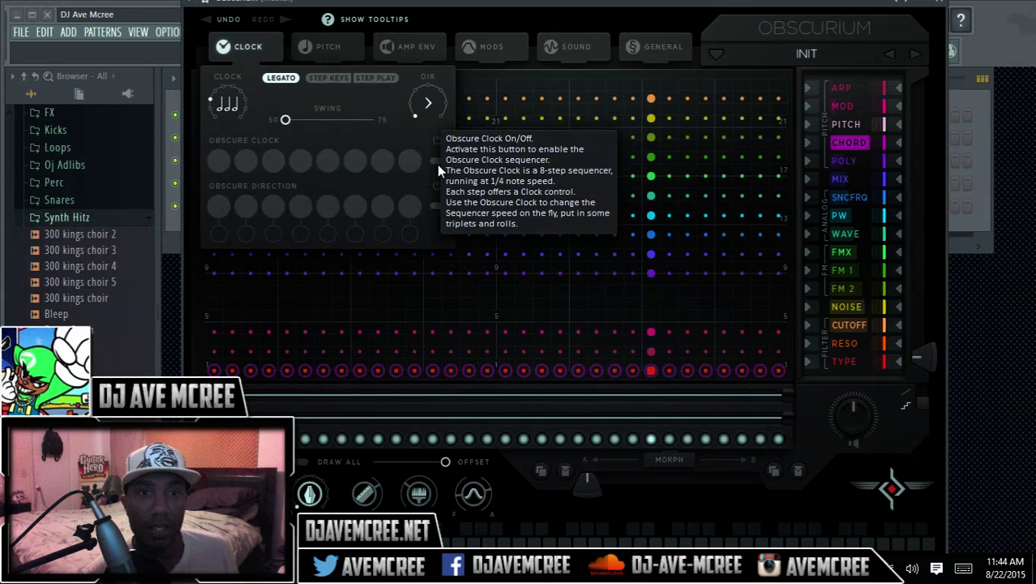
pyautogui.click(336, 26)
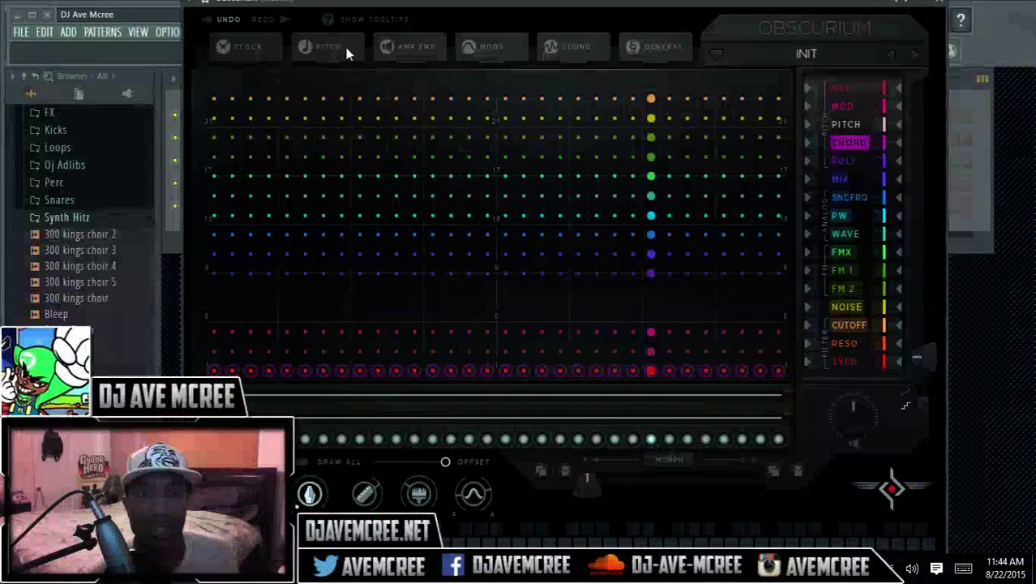
# Raise the Clock rate of the sequencer to a faster note value
pyautogui.click(346, 53)
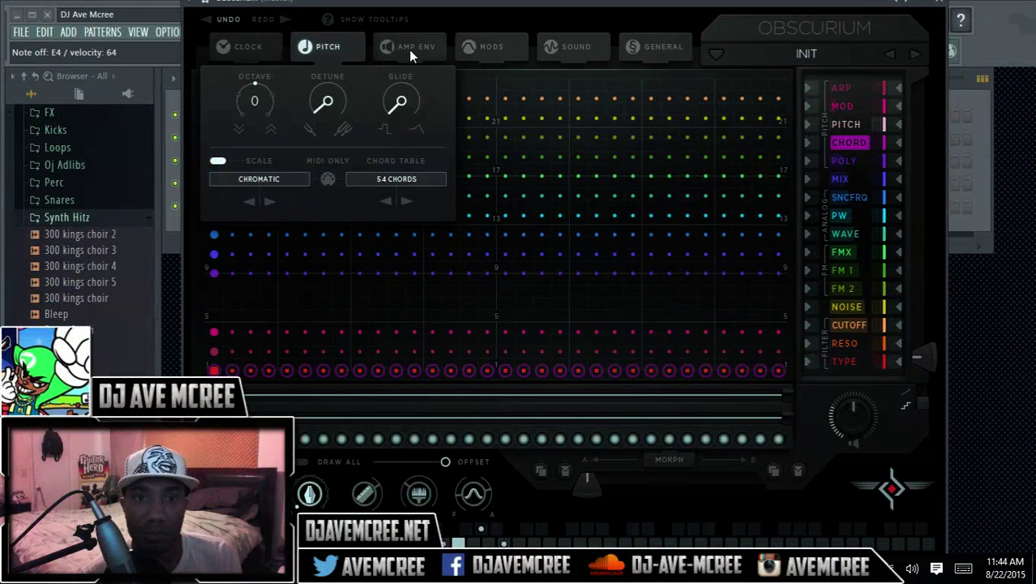
pyautogui.click(234, 48)
pyautogui.moveTo(234, 101); pyautogui.dragTo(228, 68)
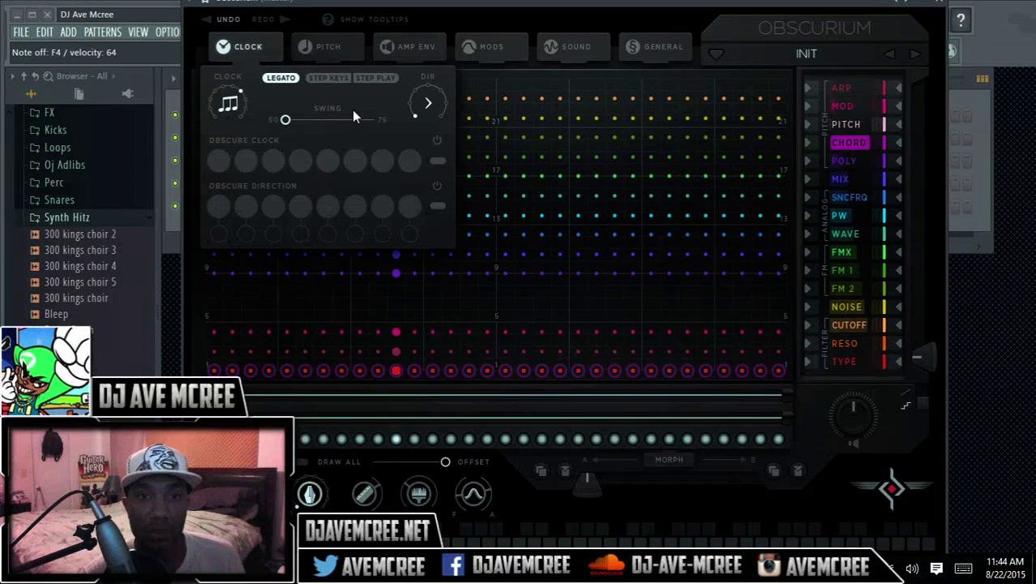
# Try Swing at 75 and return it to 50, and set the playback direction to random
pyautogui.moveTo(287, 123); pyautogui.dragTo(414, 132)
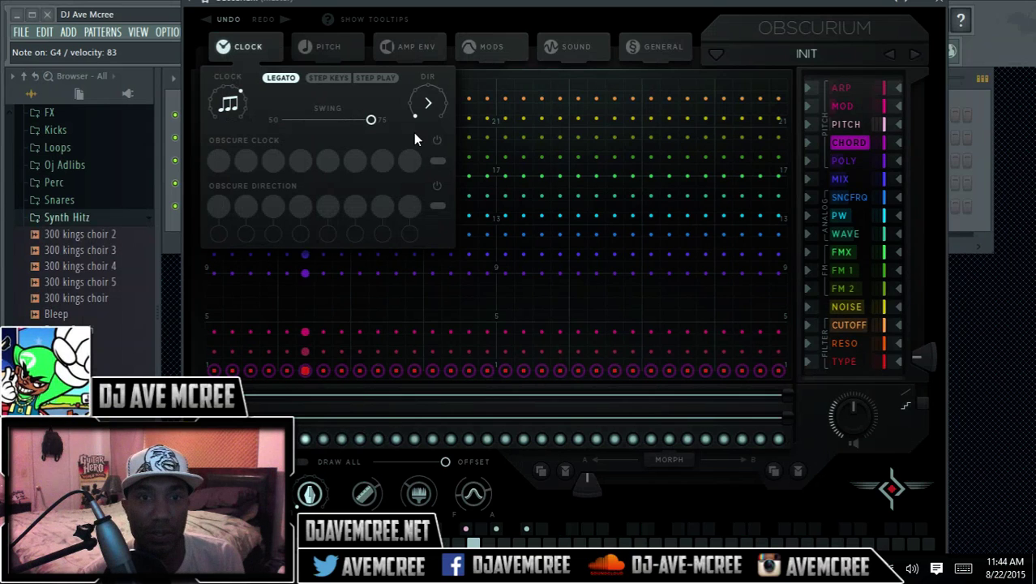
pyautogui.moveTo(368, 121); pyautogui.dragTo(251, 104)
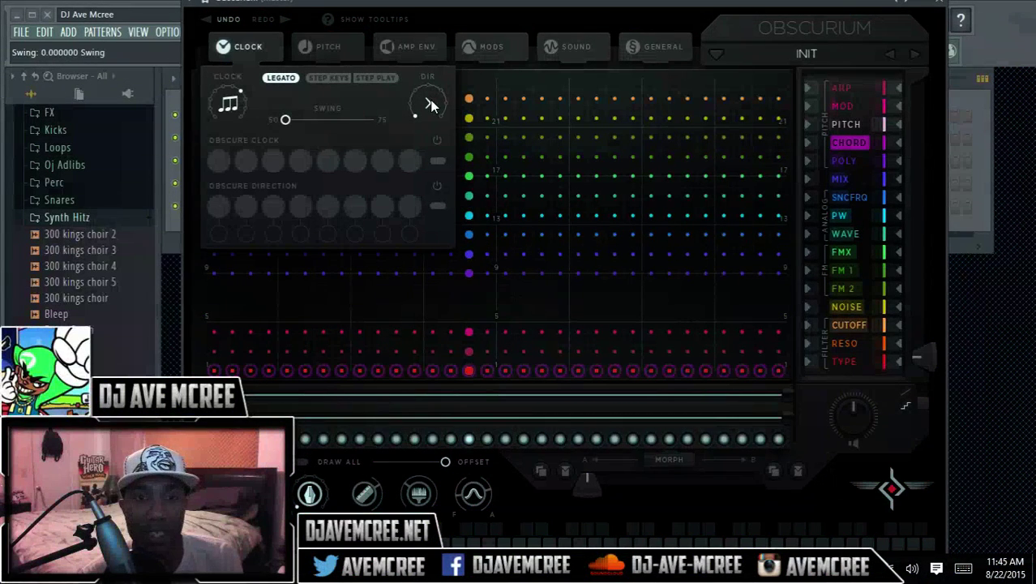
pyautogui.moveTo(418, 95); pyautogui.dragTo(416, 52)
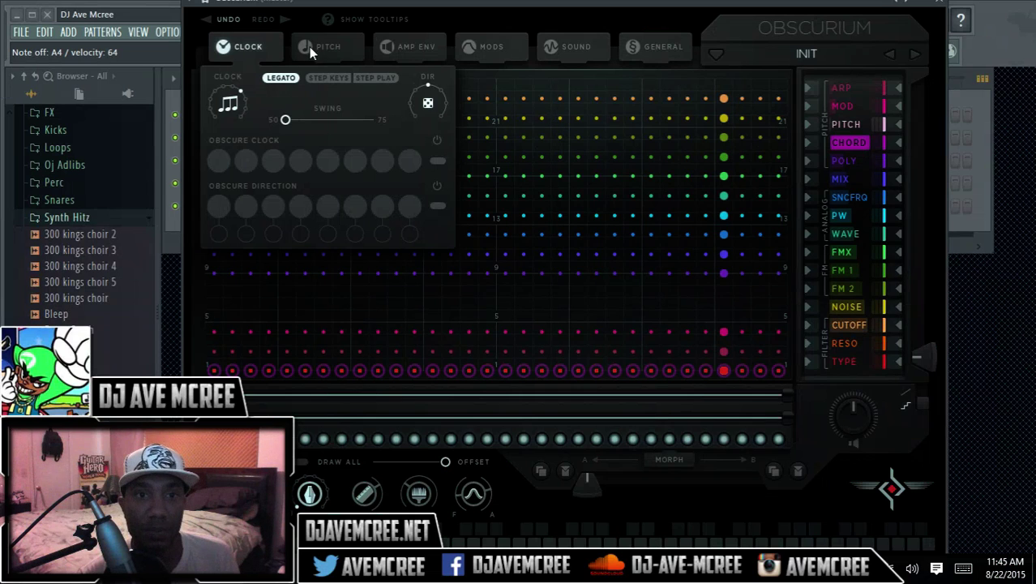
# View the Mods section briefly, and shorten the release of the ARP envelope in the Amp Env section
pyautogui.click(396, 53)
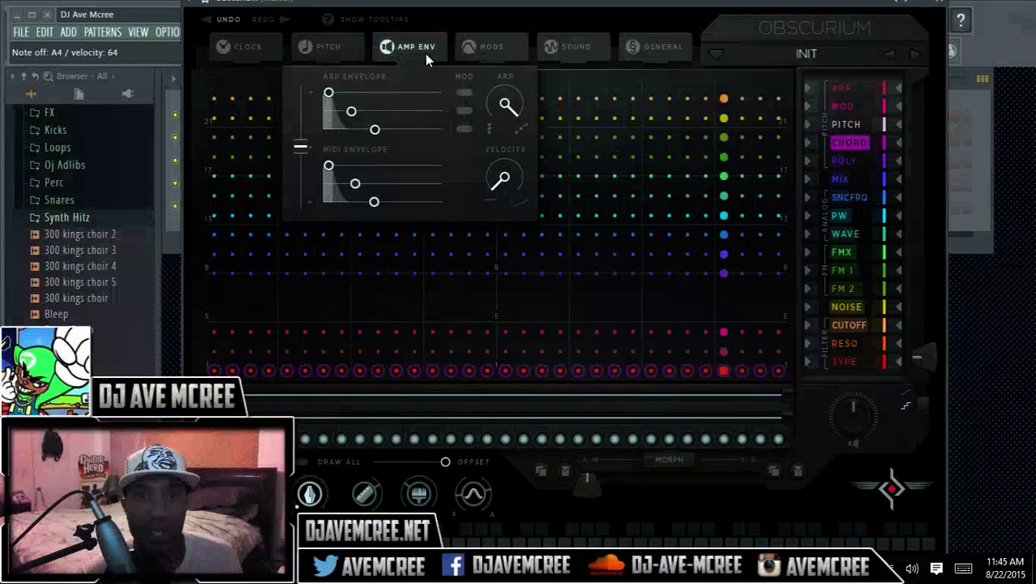
pyautogui.click(512, 54)
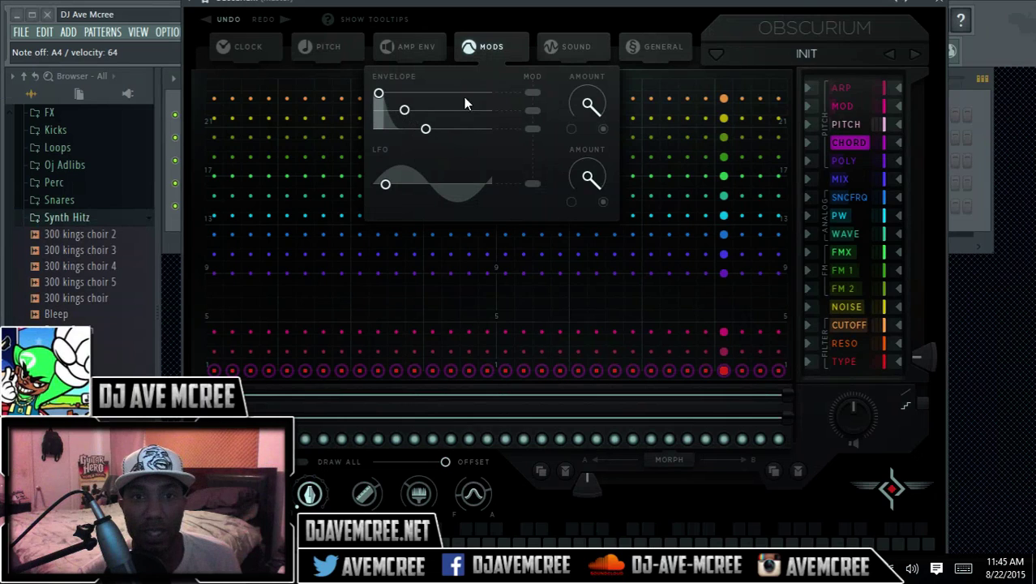
pyautogui.click(412, 48)
pyautogui.moveTo(376, 127)
pyautogui.mouseDown()
pyautogui.moveTo(406, 110)
pyautogui.moveTo(464, 113)
pyautogui.moveTo(365, 144)
pyautogui.mouseUp()
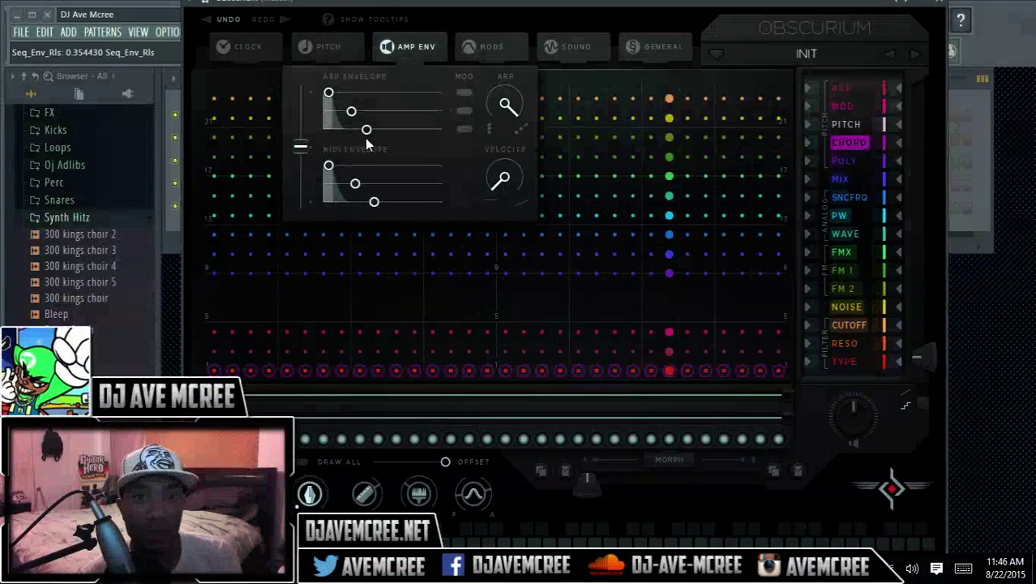
pyautogui.moveTo(366, 130)
pyautogui.mouseDown()
pyautogui.moveTo(420, 132)
pyautogui.moveTo(354, 137)
pyautogui.mouseUp()
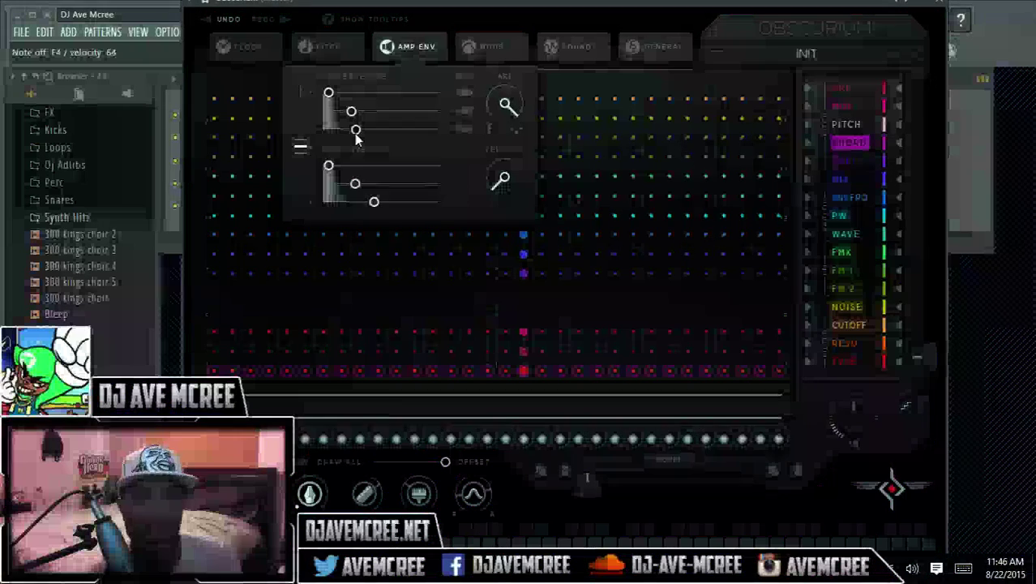
# Set the amp envelope mix to 0.475, and turn the ARP amount to minimum and up to 0.755
pyautogui.moveTo(298, 147); pyautogui.dragTo(302, 122)
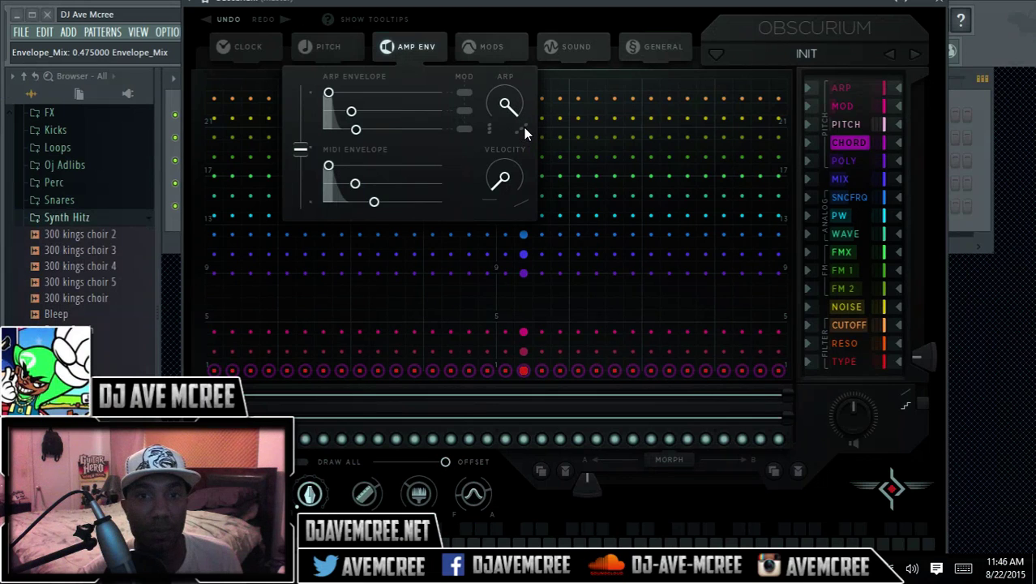
pyautogui.moveTo(507, 108); pyautogui.dragTo(562, 278)
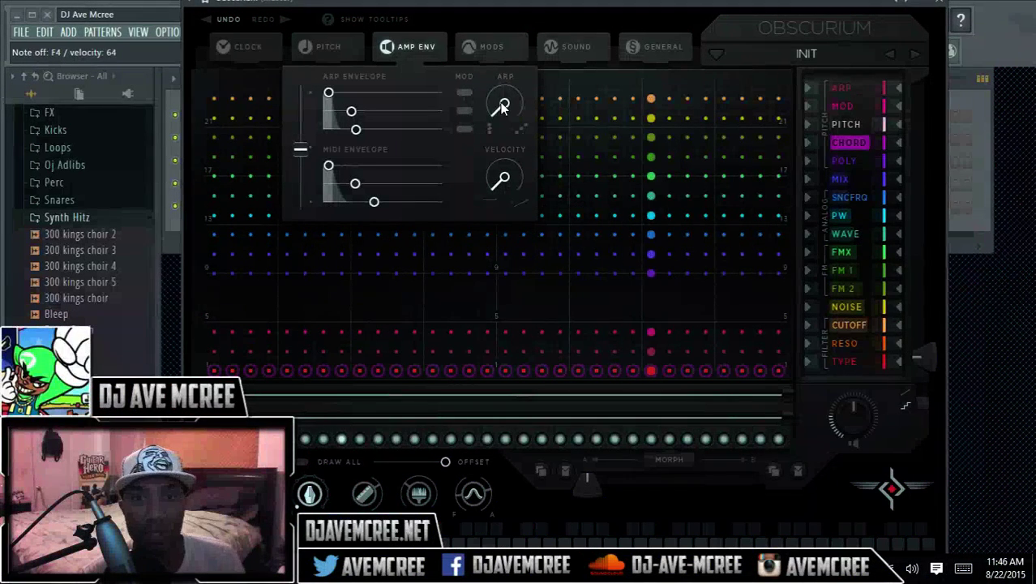
pyautogui.moveTo(503, 116); pyautogui.dragTo(487, 7)
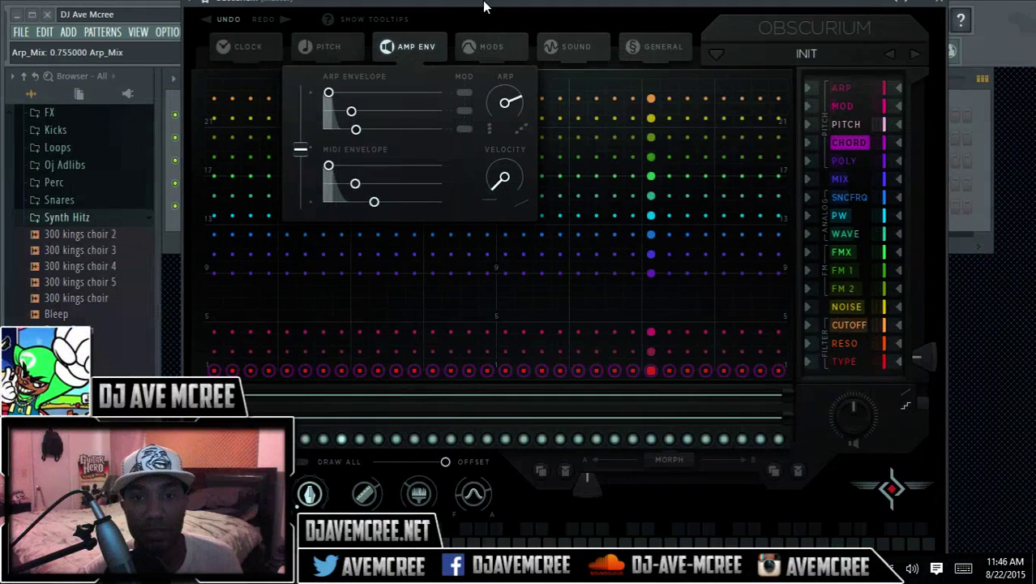
# Raise the ARP amount in the Amp Env section to maximum, and try the MIDI envelope velocity at 1 before returning it to 0
pyautogui.moveTo(494, 93); pyautogui.dragTo(479, 34)
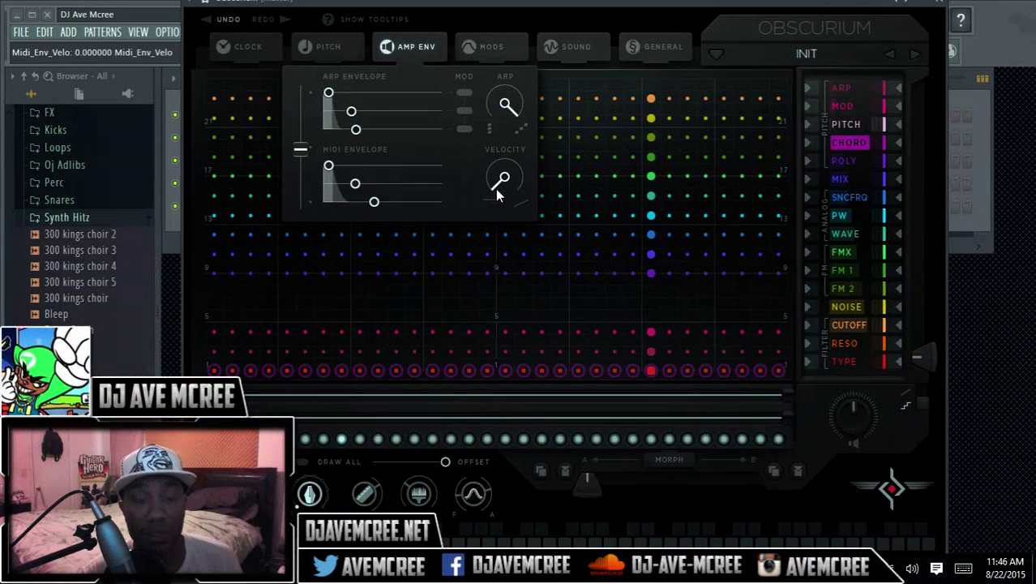
pyautogui.moveTo(497, 195); pyautogui.dragTo(466, 16)
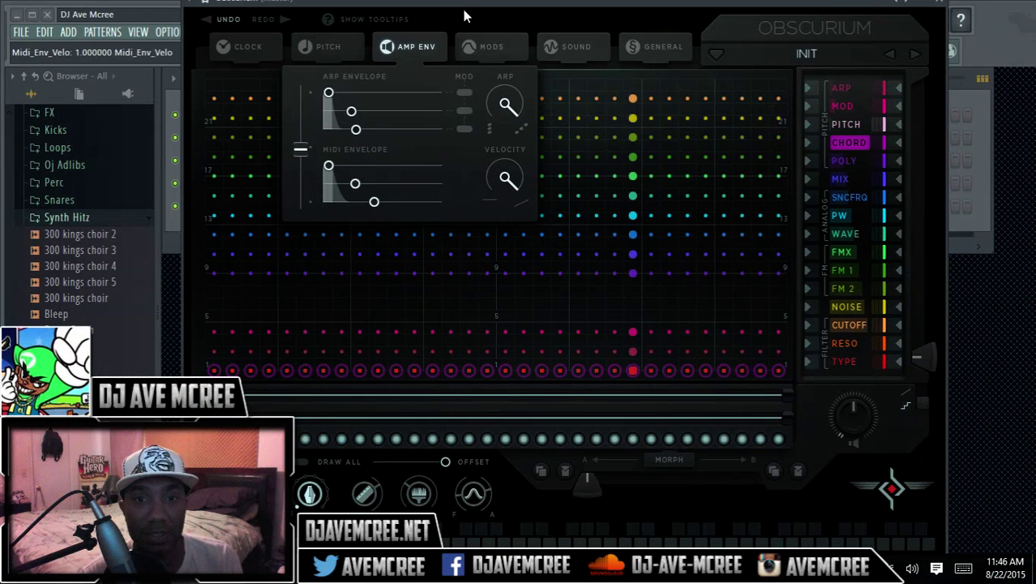
pyautogui.moveTo(493, 176); pyautogui.dragTo(500, 354)
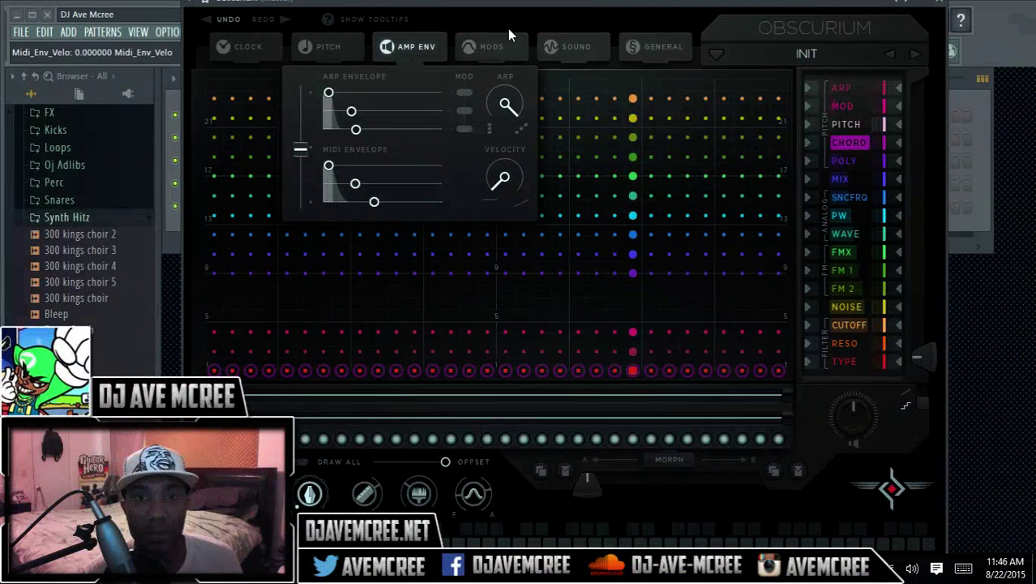
# In the Sound section, try the analog oscillator Spread at 1 and reset it to its default, and try a higher reverb level
pyautogui.click(491, 47)
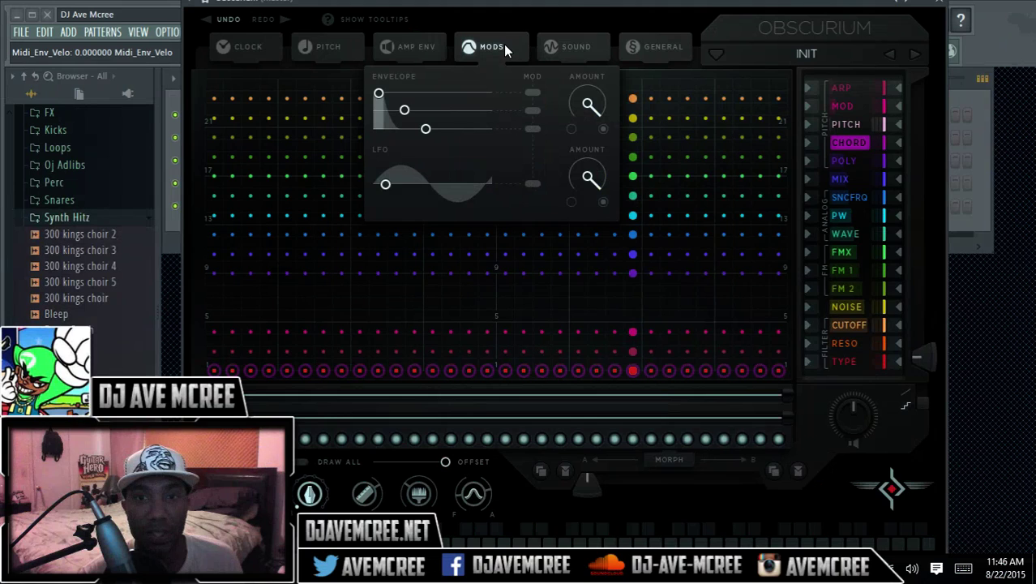
pyautogui.click(569, 47)
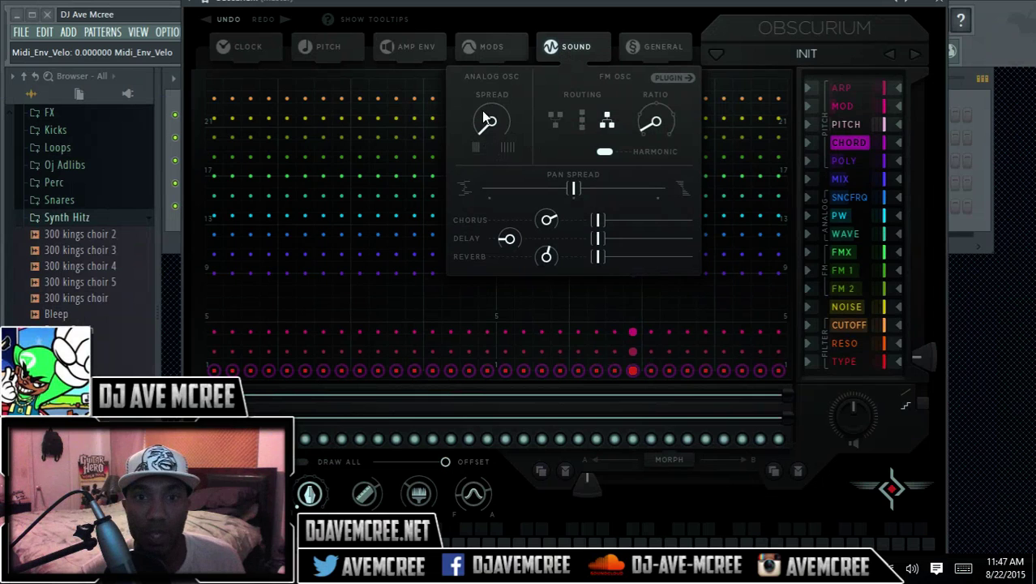
pyautogui.moveTo(489, 139); pyautogui.dragTo(442, 7)
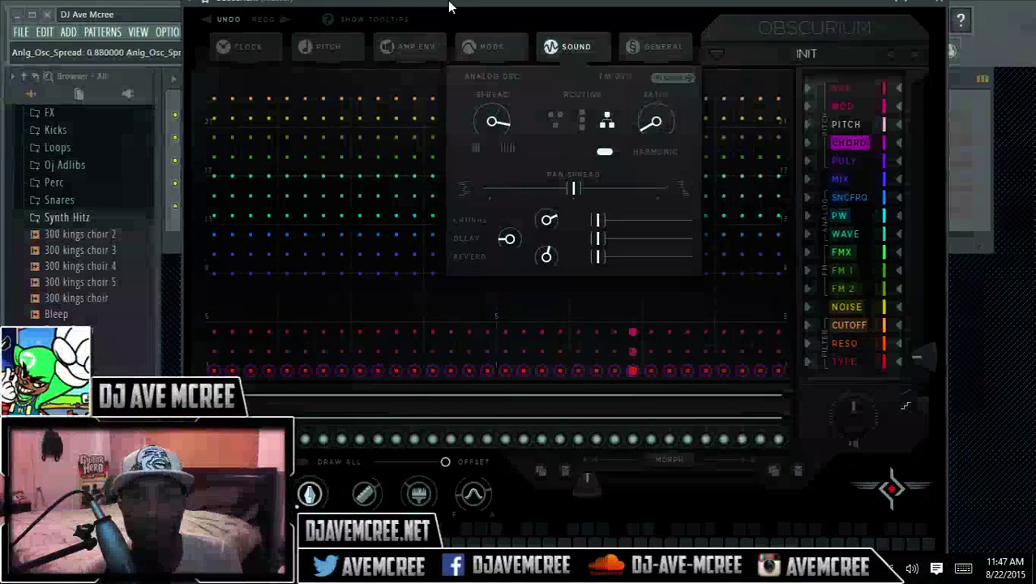
pyautogui.moveTo(497, 127); pyautogui.dragTo(498, 106)
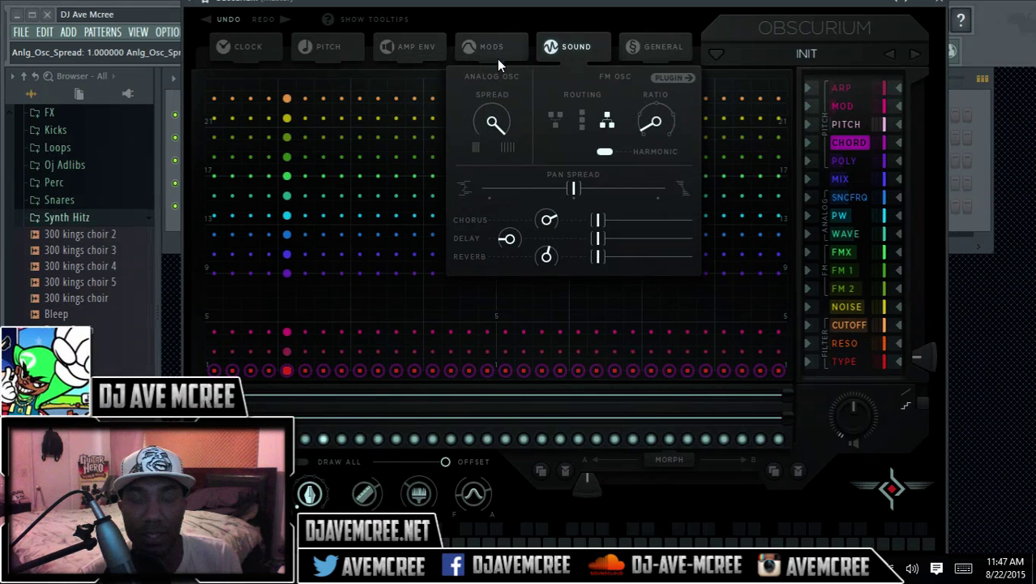
pyautogui.doubleClick(498, 120)
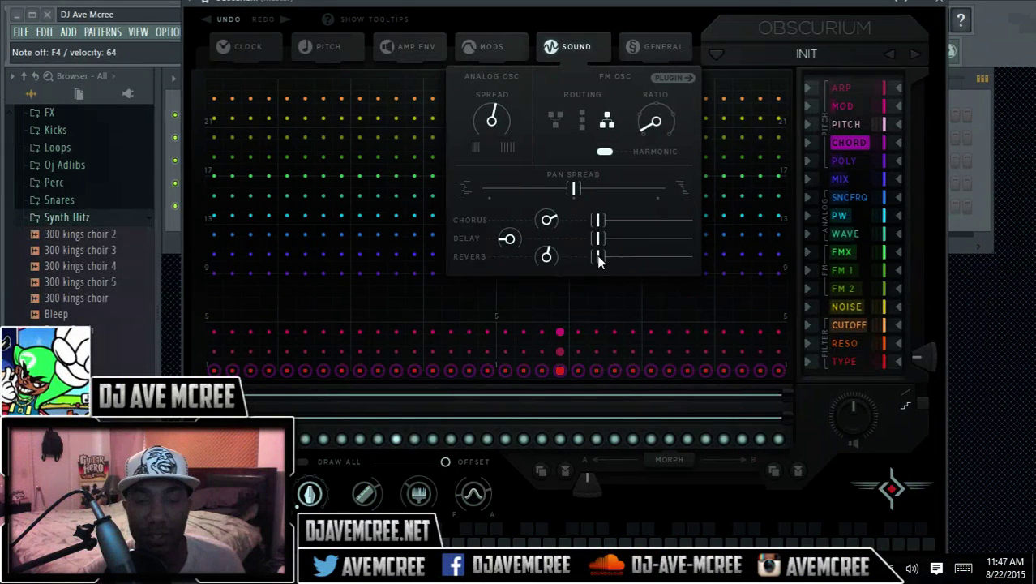
pyautogui.moveTo(597, 258); pyautogui.dragTo(735, 230)
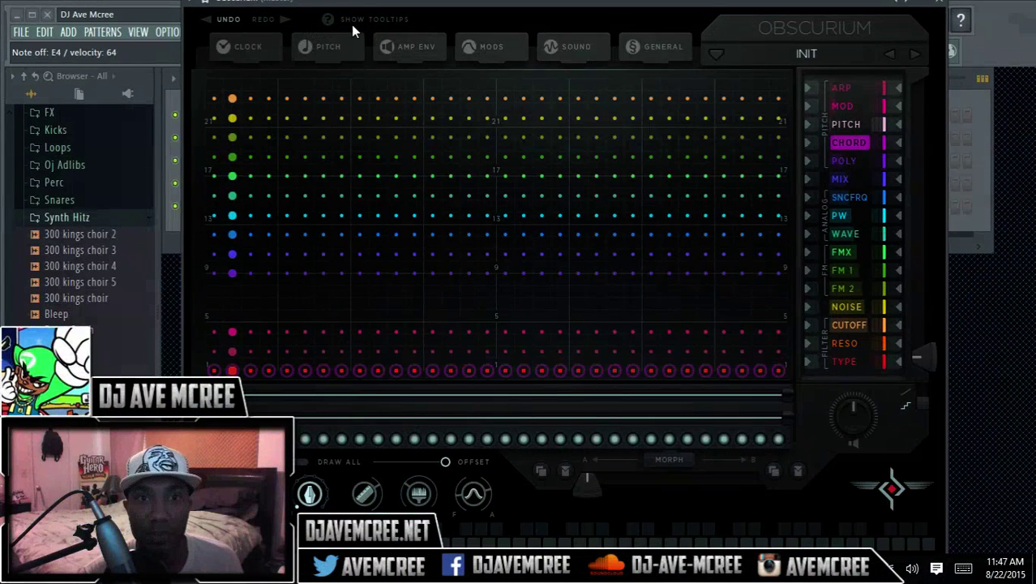
# Turn on the tooltips and read the explanation of the Pan Spread fader in the Sound section
pyautogui.click(337, 21)
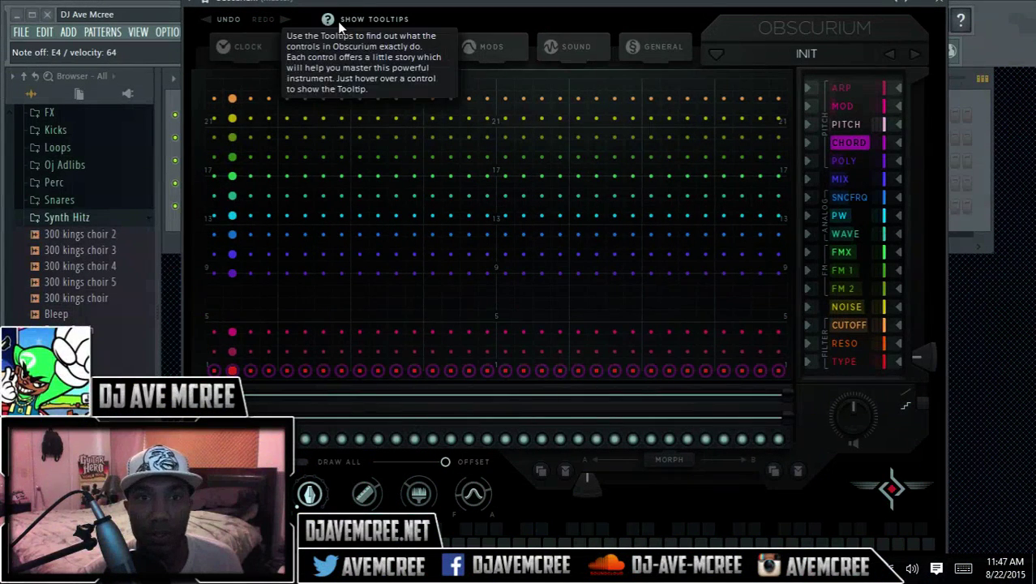
pyautogui.click(569, 44)
pyautogui.moveTo(571, 193)
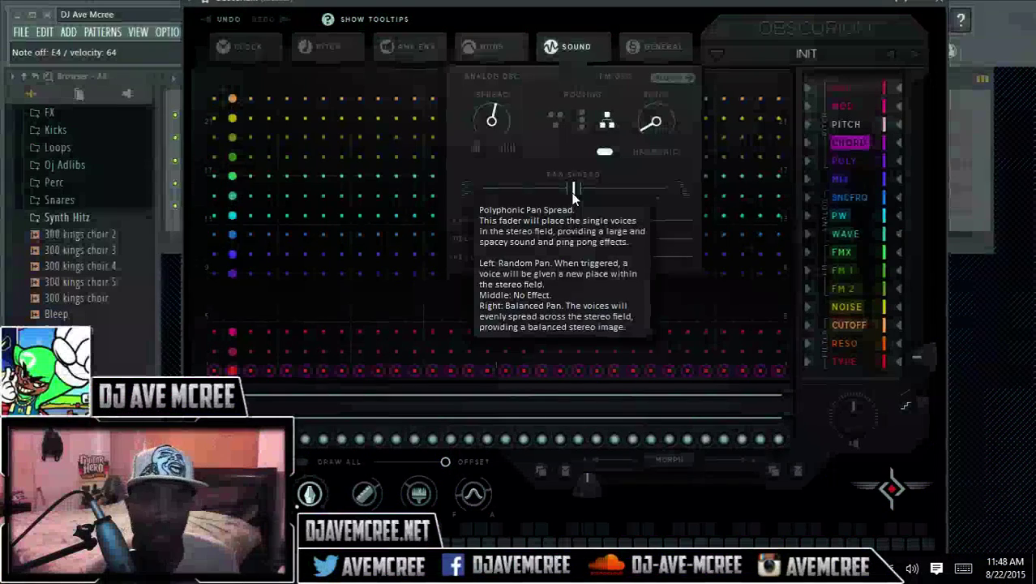
# Try Pan Spread at full random pan and return it near the middle at about 0.51, and view the General section briefly
pyautogui.moveTo(574, 195); pyautogui.dragTo(478, 208)
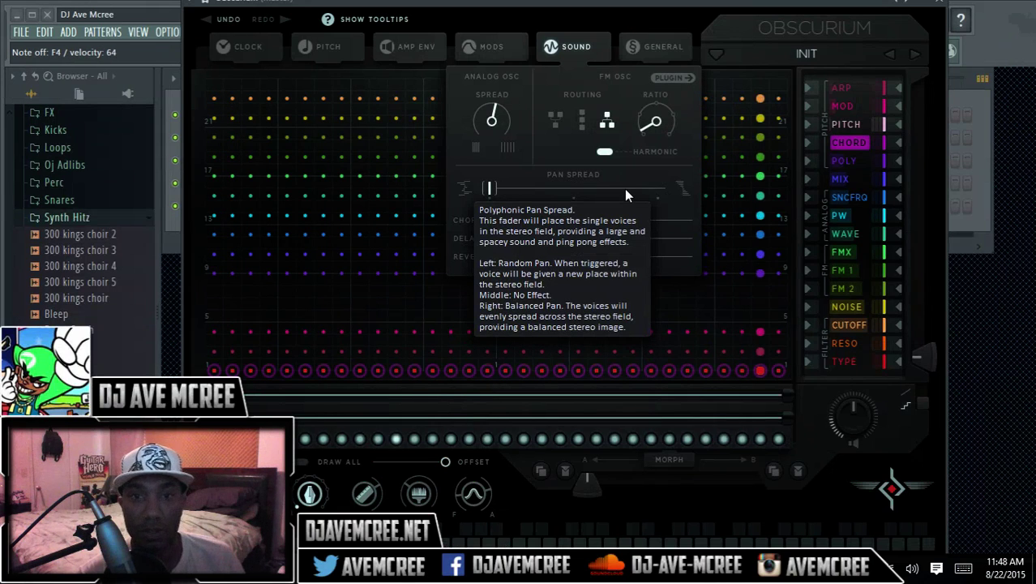
pyautogui.moveTo(489, 189); pyautogui.dragTo(573, 196)
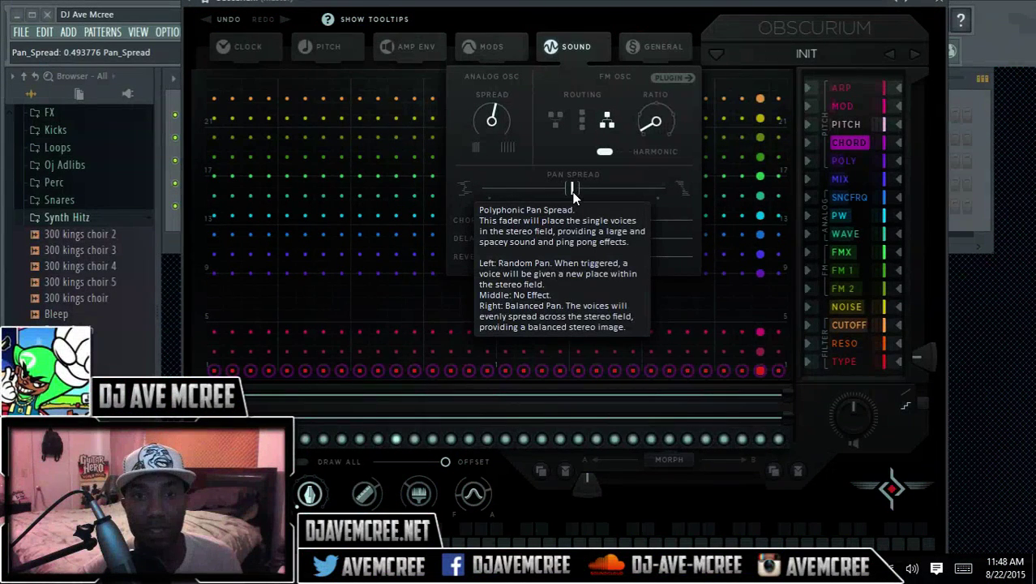
pyautogui.moveTo(573, 190); pyautogui.dragTo(574, 190)
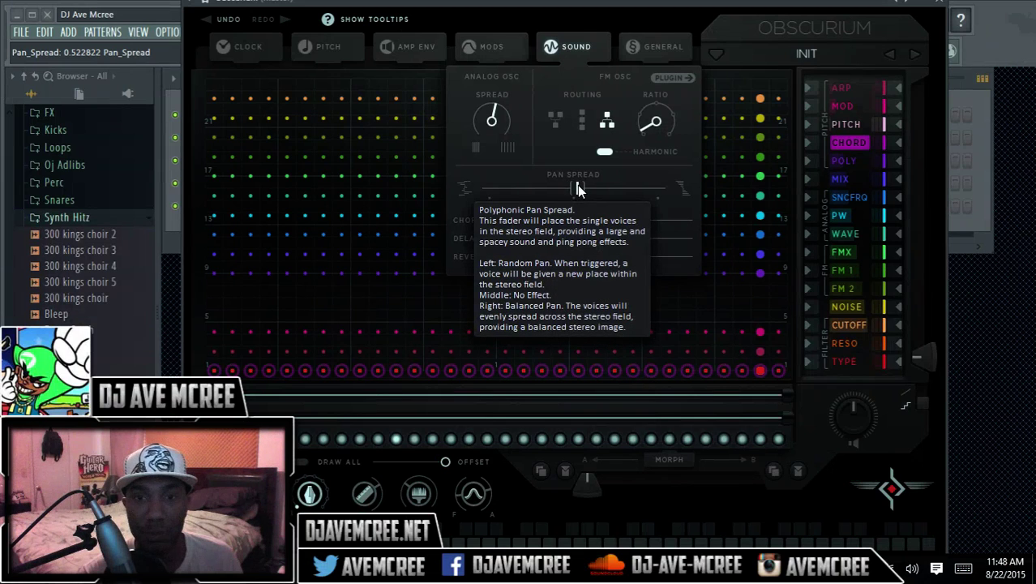
pyautogui.moveTo(574, 189); pyautogui.dragTo(574, 185)
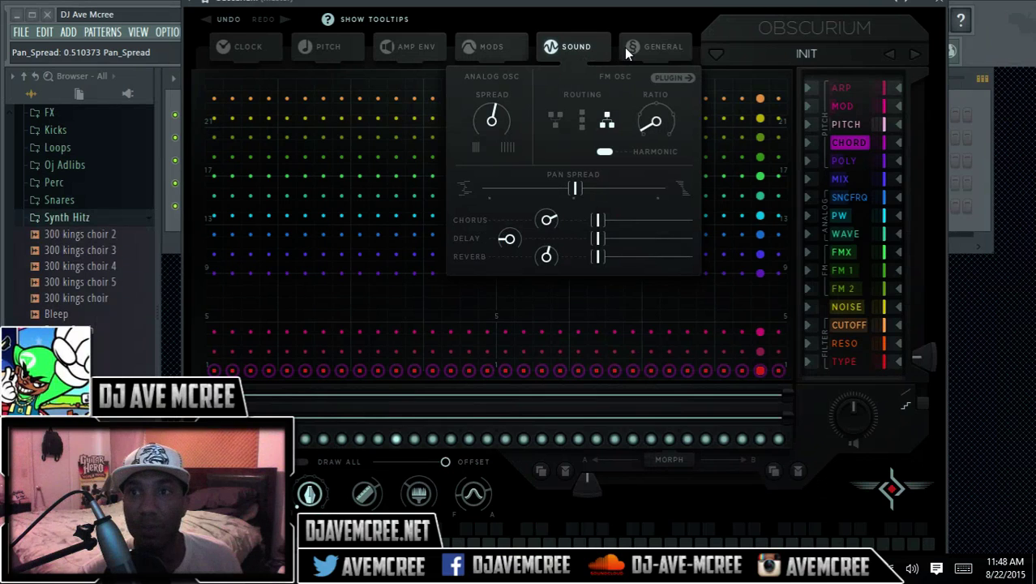
pyautogui.click(661, 52)
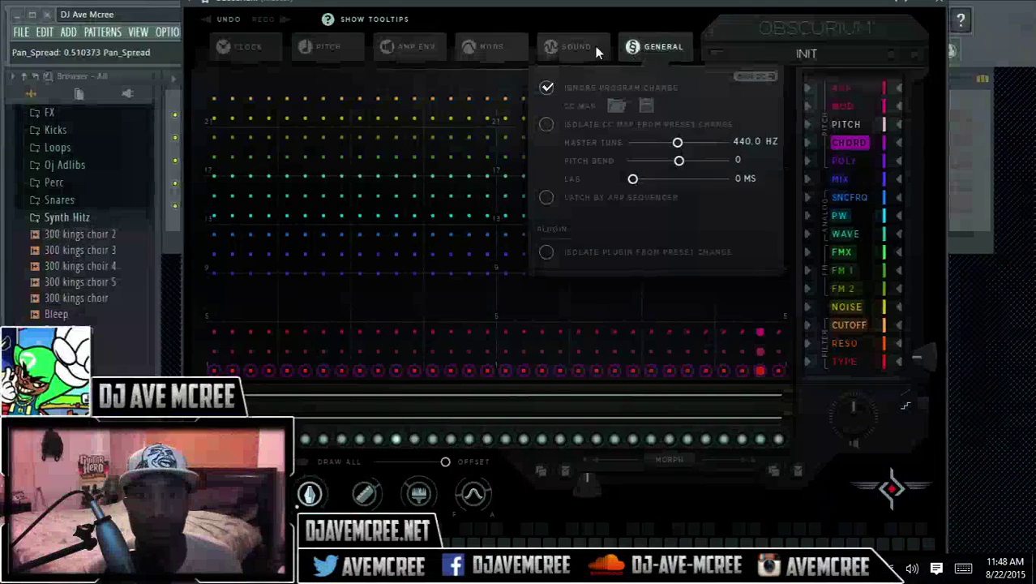
pyautogui.click(574, 50)
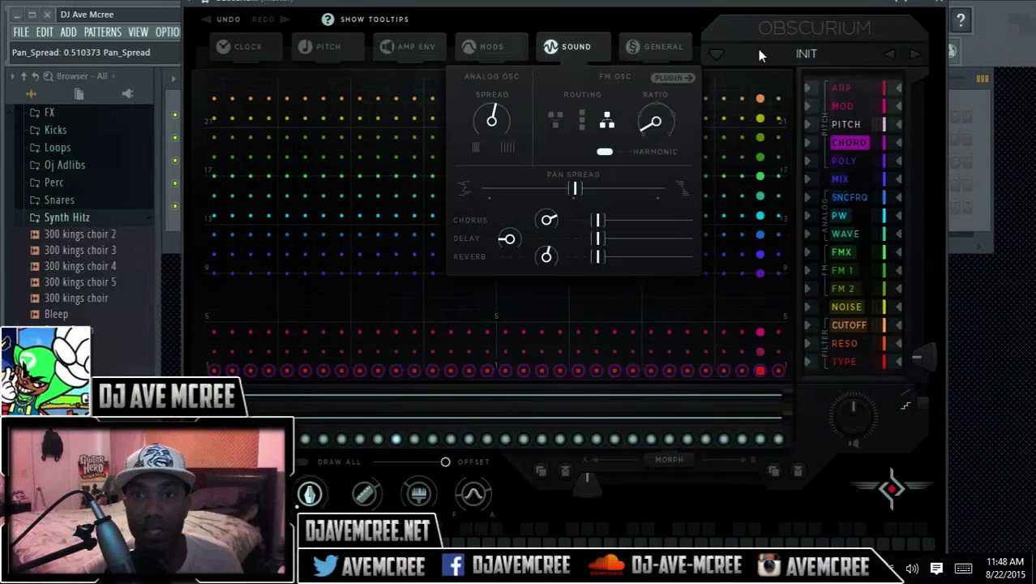
# Load the ABNOE preset from the Aeronaut bank and advance through AREOGAT to ARGONUS
pyautogui.click(760, 54)
pyautogui.moveTo(748, 108)
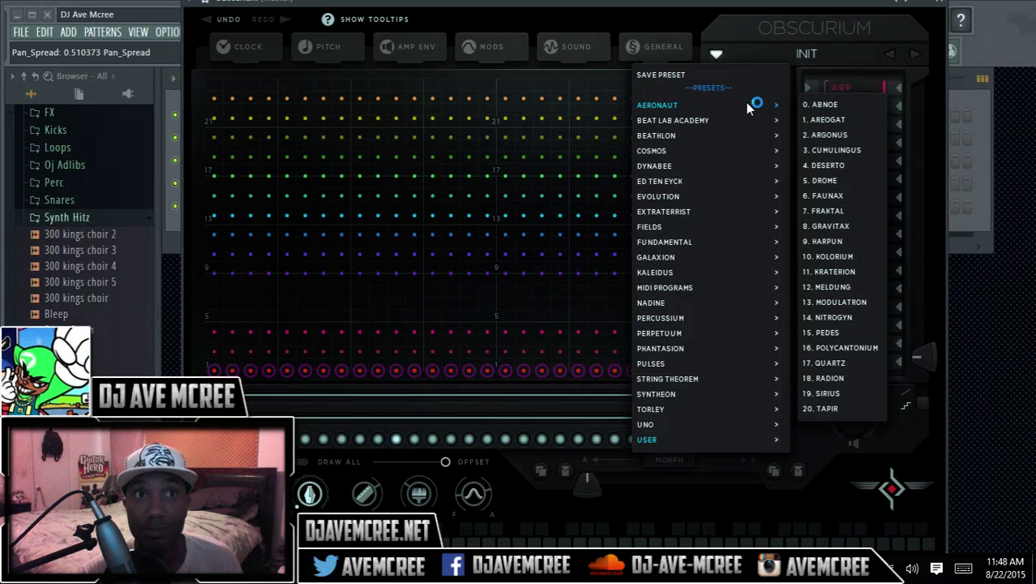
pyautogui.click(828, 105)
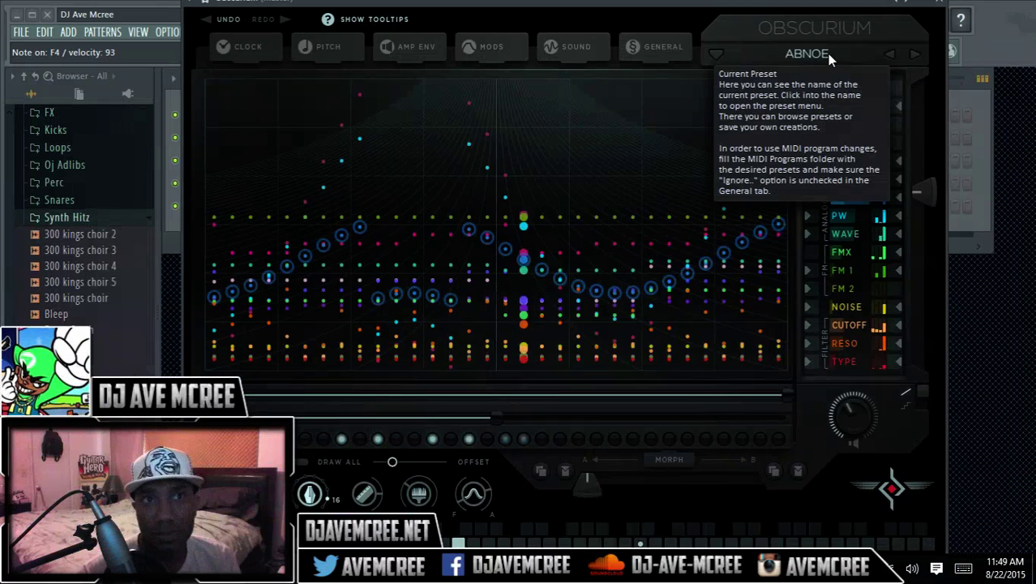
pyautogui.click(915, 55)
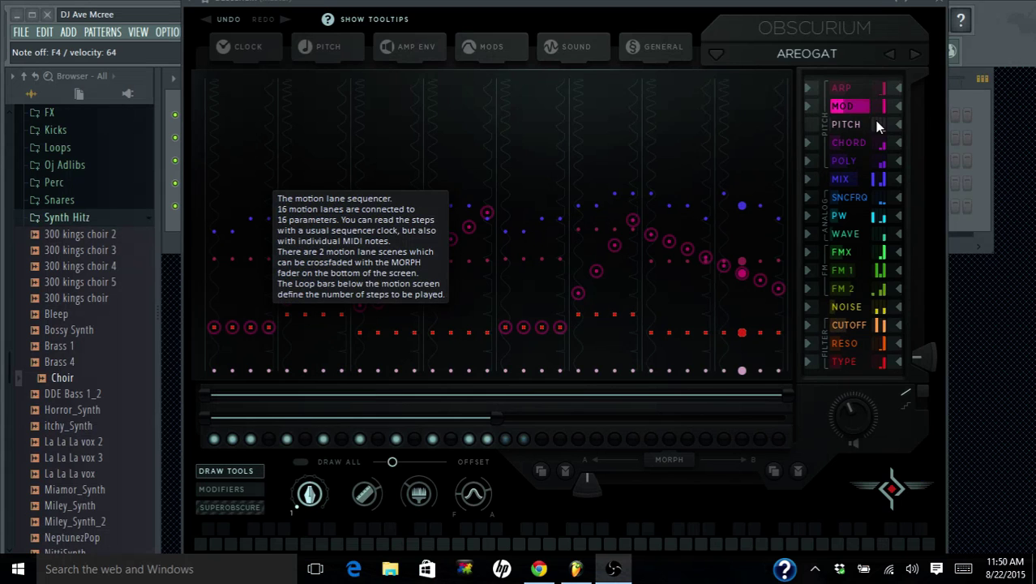
pyautogui.click(913, 57)
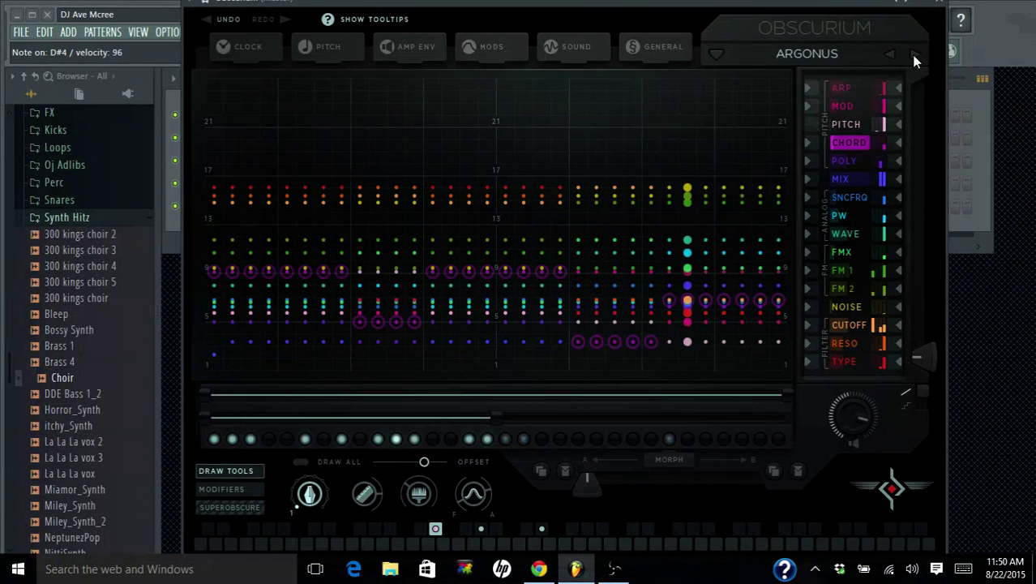
# Load the DISKANT preset from the Fundamental bank and turn the tooltips off
pyautogui.click(813, 52)
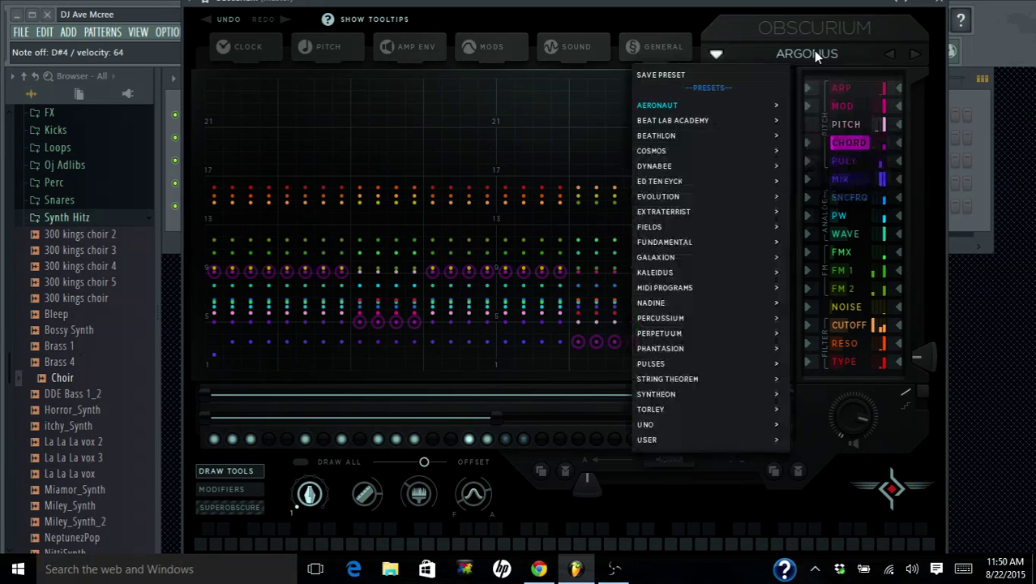
pyautogui.moveTo(669, 197)
pyautogui.moveTo(666, 231)
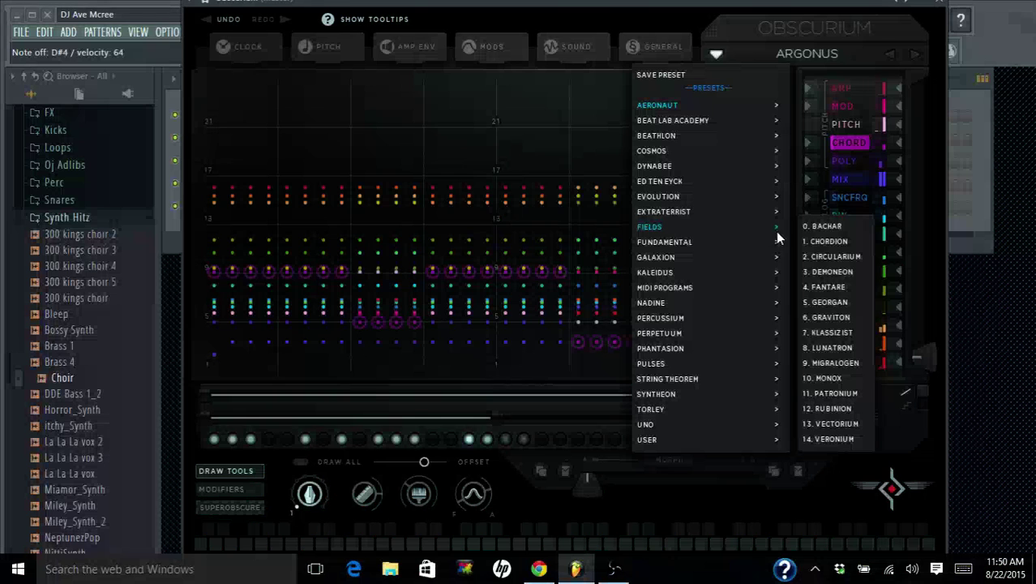
pyautogui.moveTo(781, 243)
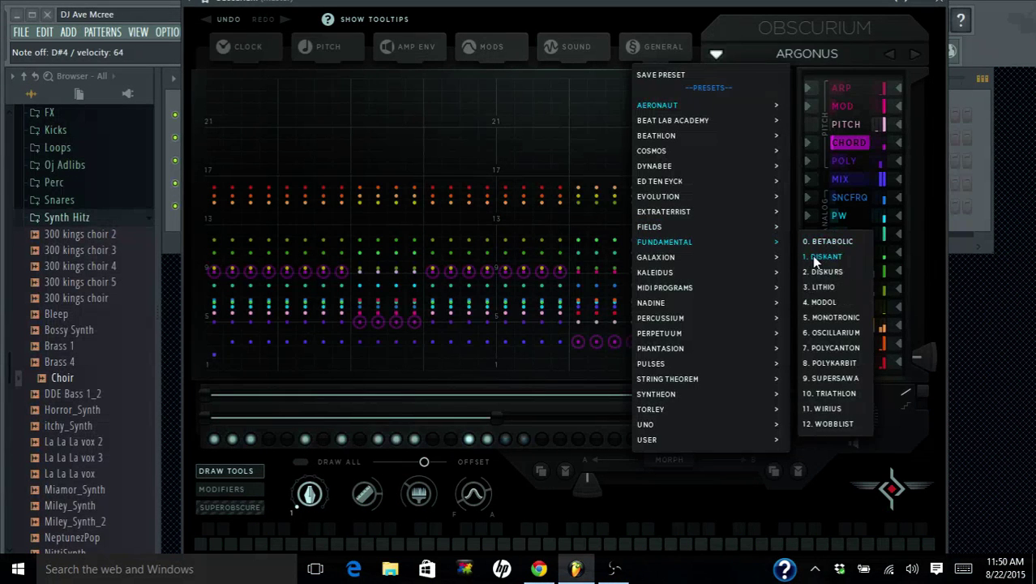
pyautogui.click(813, 257)
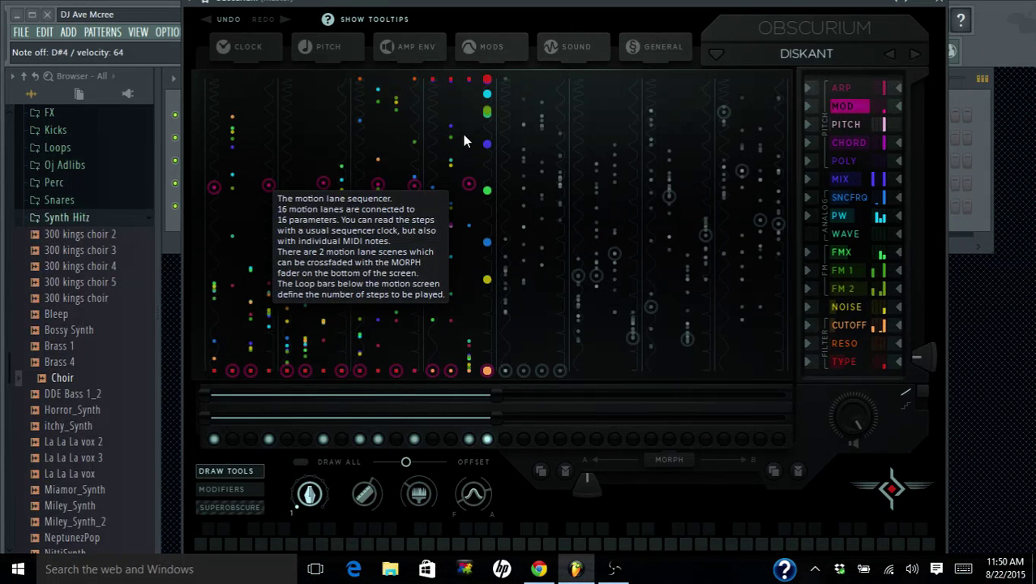
pyautogui.click(330, 24)
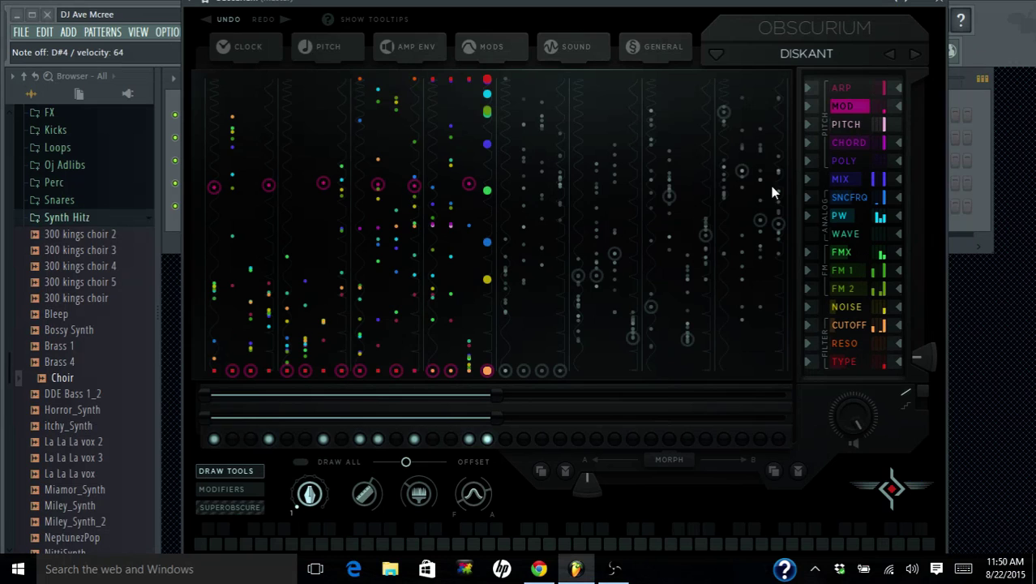
# Show the FM 2, FM 1 and CUTOFF motion lanes of the sequencer in turn
pyautogui.click(844, 293)
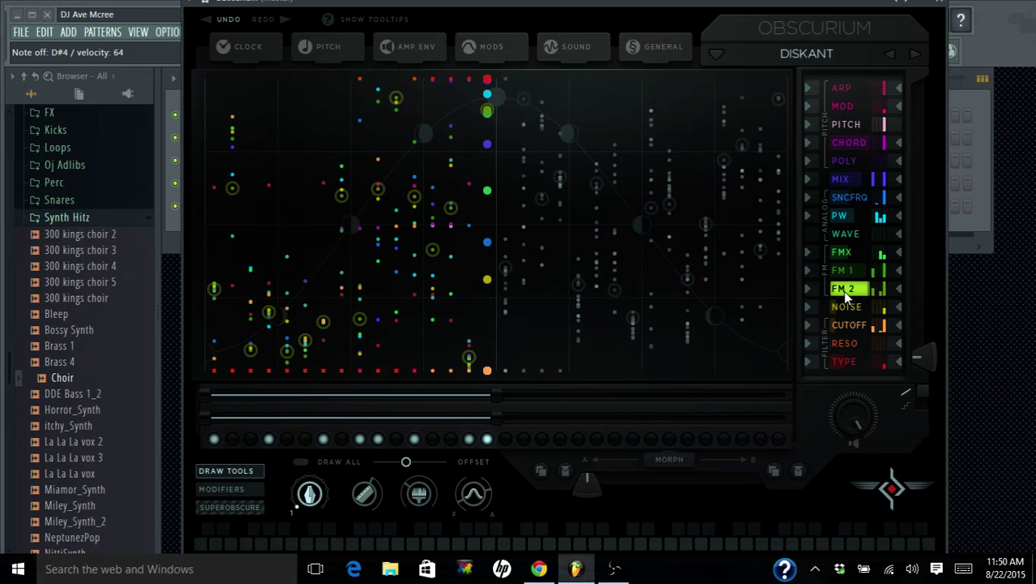
pyautogui.click(848, 270)
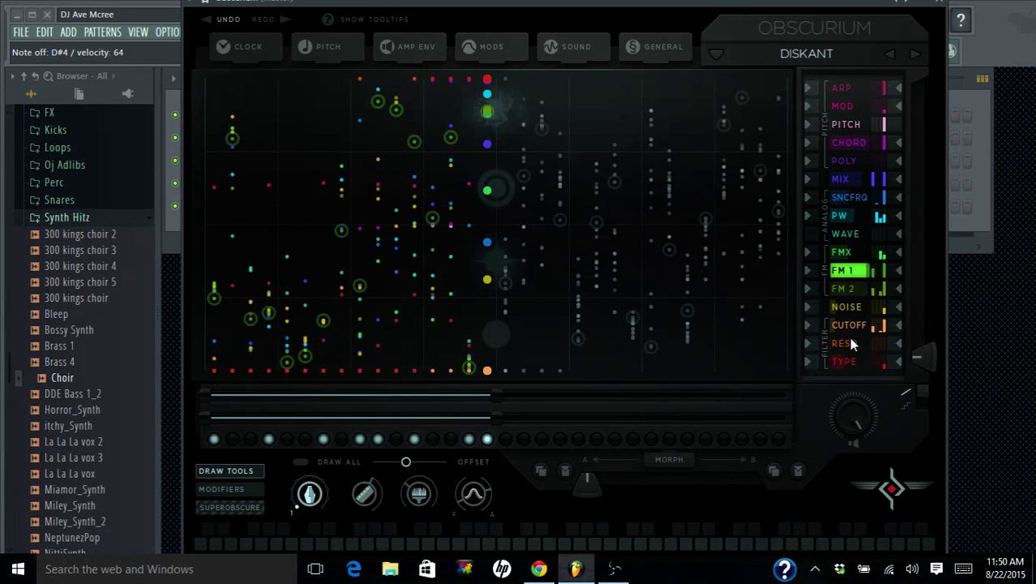
pyautogui.click(844, 325)
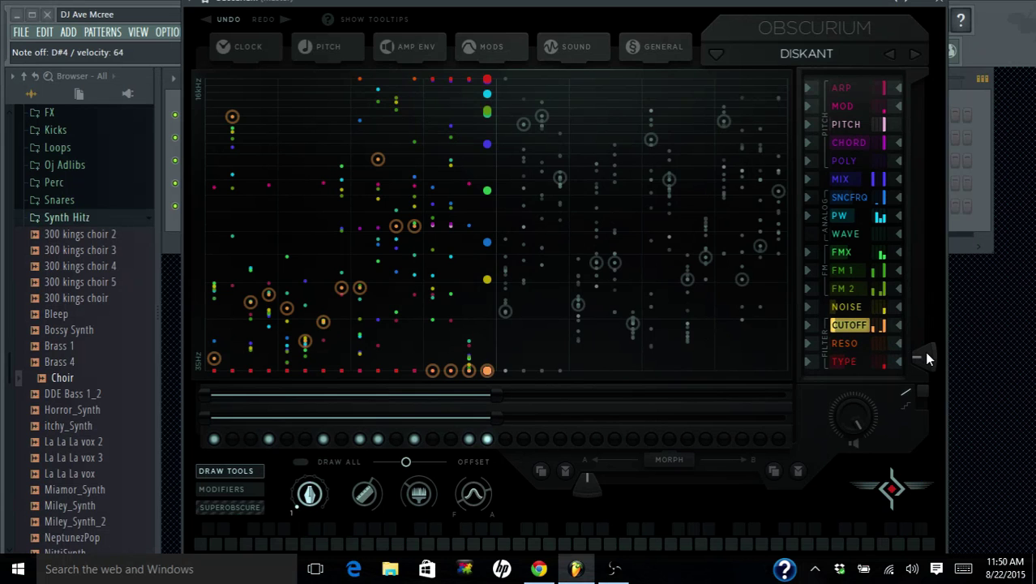
# Try the shift fader with stepped interpolation and return the interpolation to smooth
pyautogui.moveTo(928, 360); pyautogui.dragTo(890, 393)
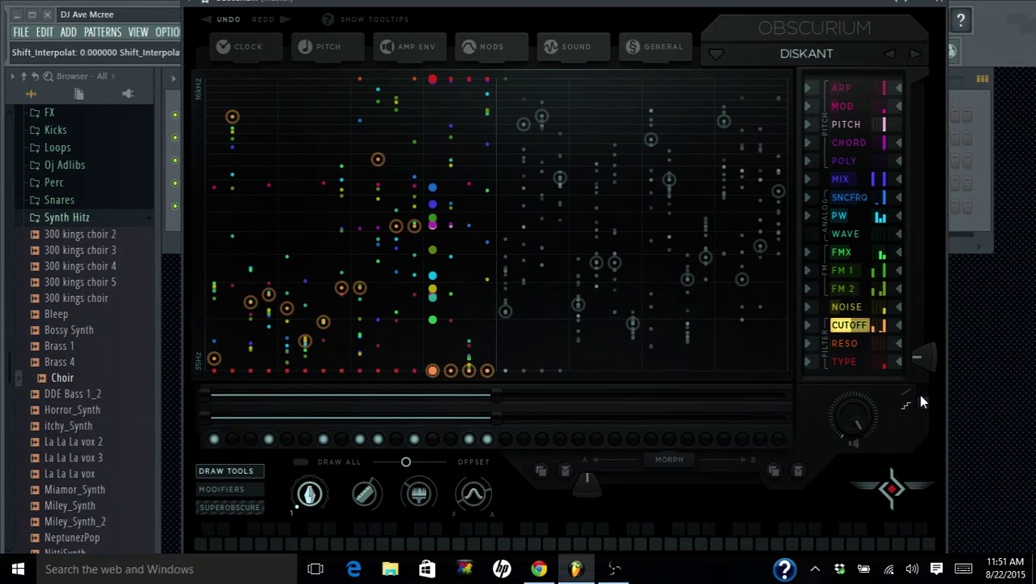
pyautogui.moveTo(917, 356); pyautogui.dragTo(905, 417)
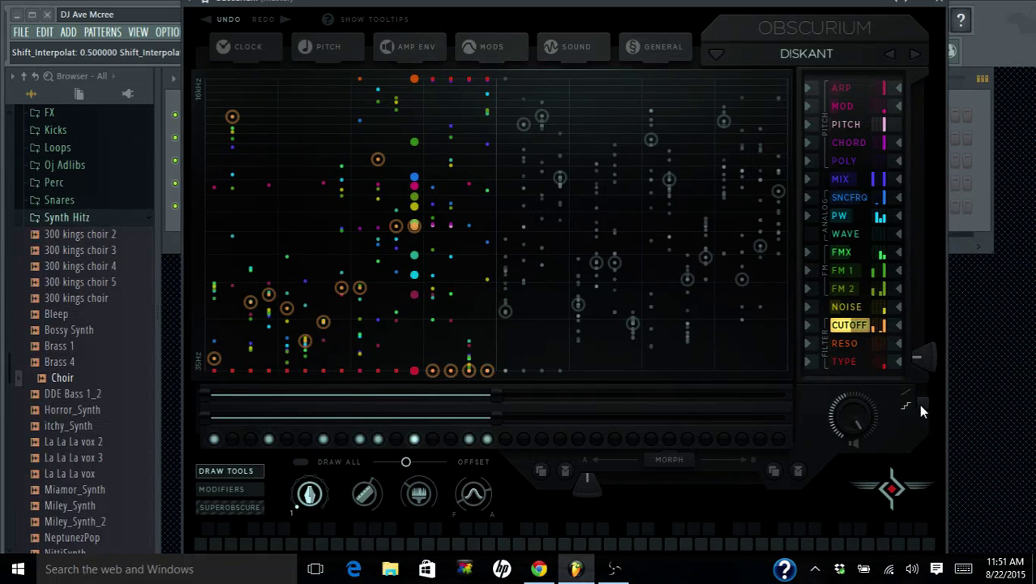
pyautogui.moveTo(914, 359); pyautogui.dragTo(927, 375)
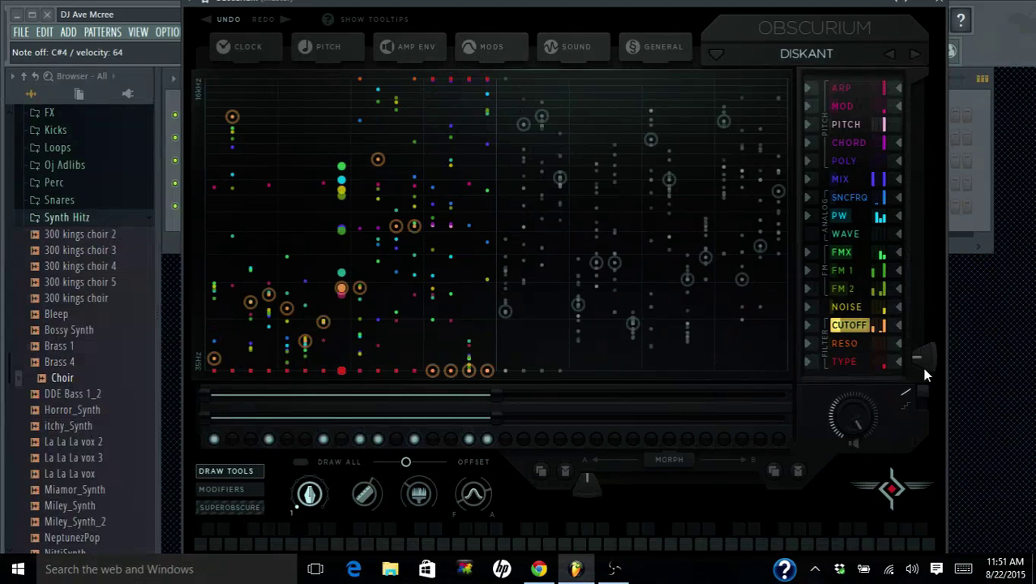
# Set the Morph modulation source to LFO and raise its shift modulation amount to 1
pyautogui.click(657, 459)
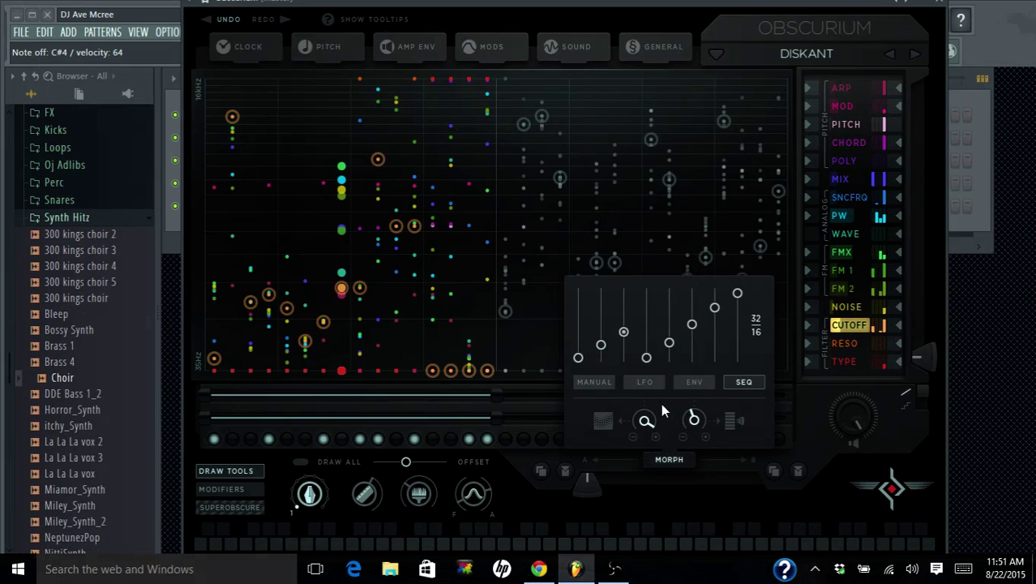
pyautogui.click(641, 383)
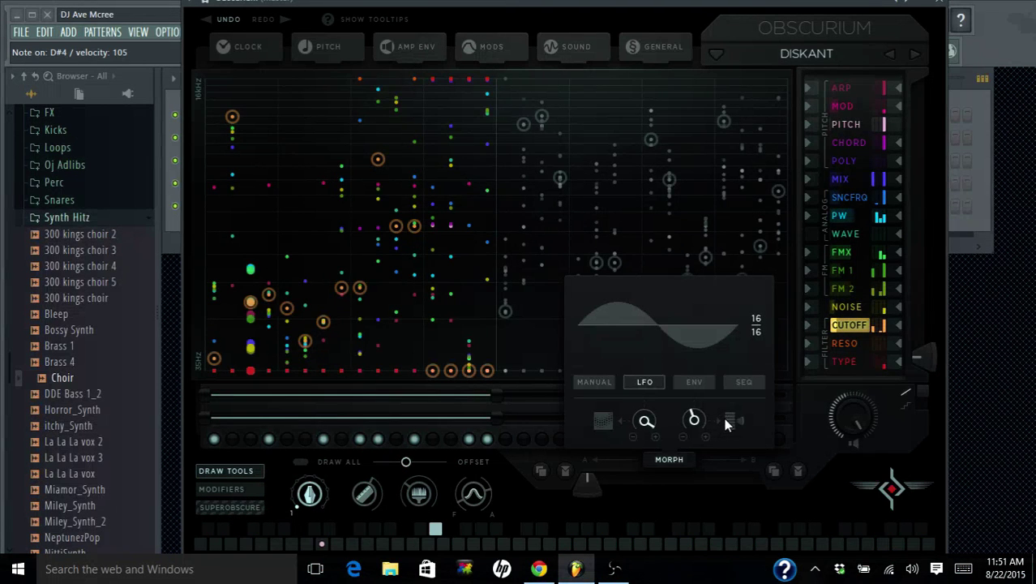
pyautogui.moveTo(694, 419); pyautogui.dragTo(678, 385)
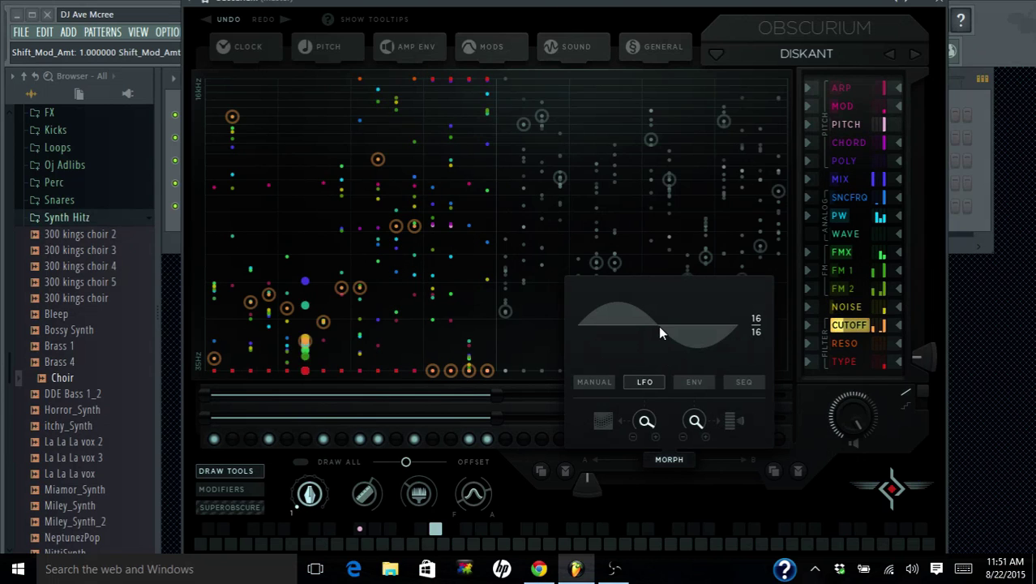
# Try the Morph LFO at a rate of 1/16 with the modulation of the sequencer grid switched on
pyautogui.moveTo(659, 325); pyautogui.dragTo(657, 358)
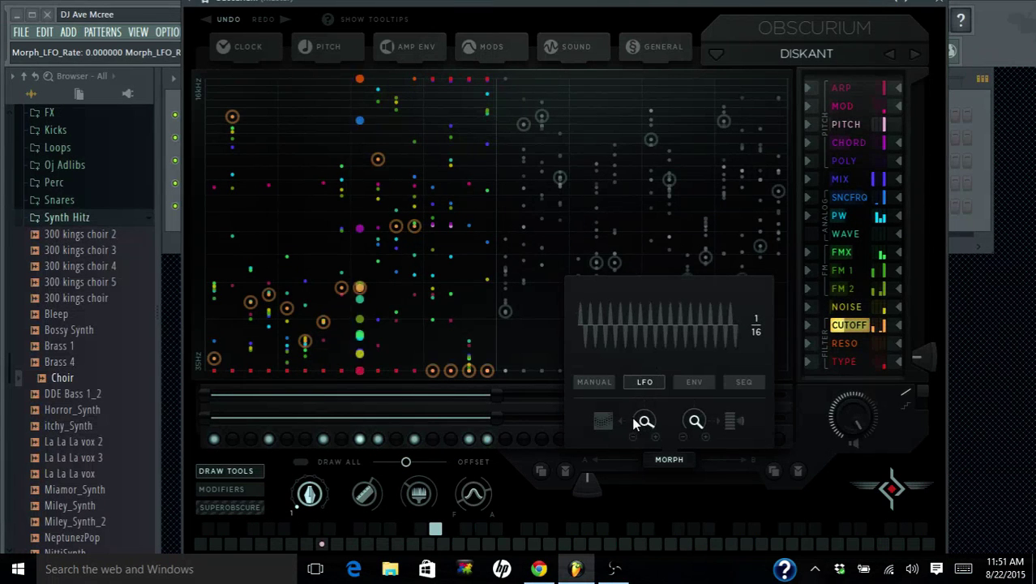
pyautogui.click(604, 422)
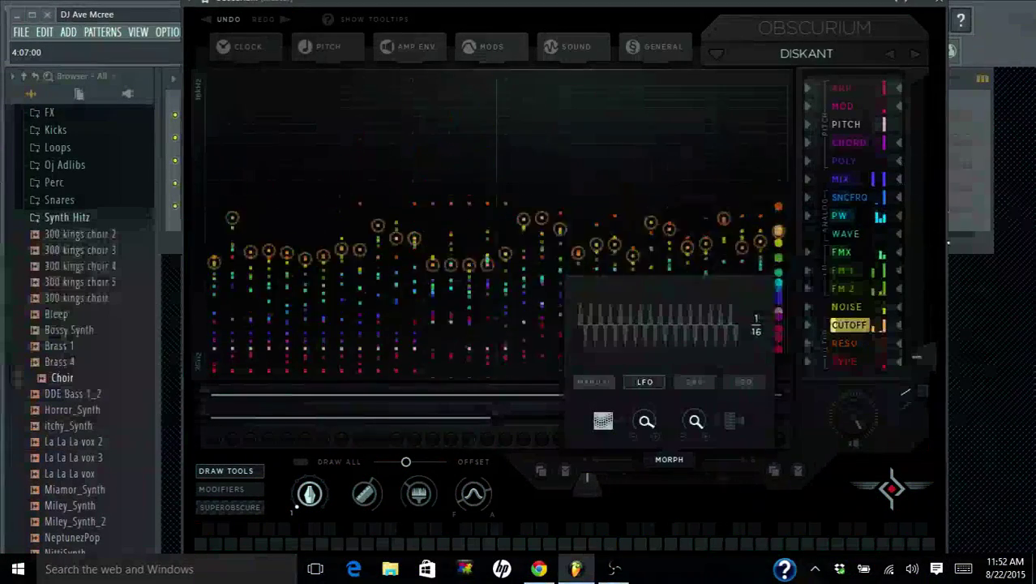
# Turn the tooltips on, read the Parameter Shift description of the shift fader, and turn the tooltips off
pyautogui.click(328, 19)
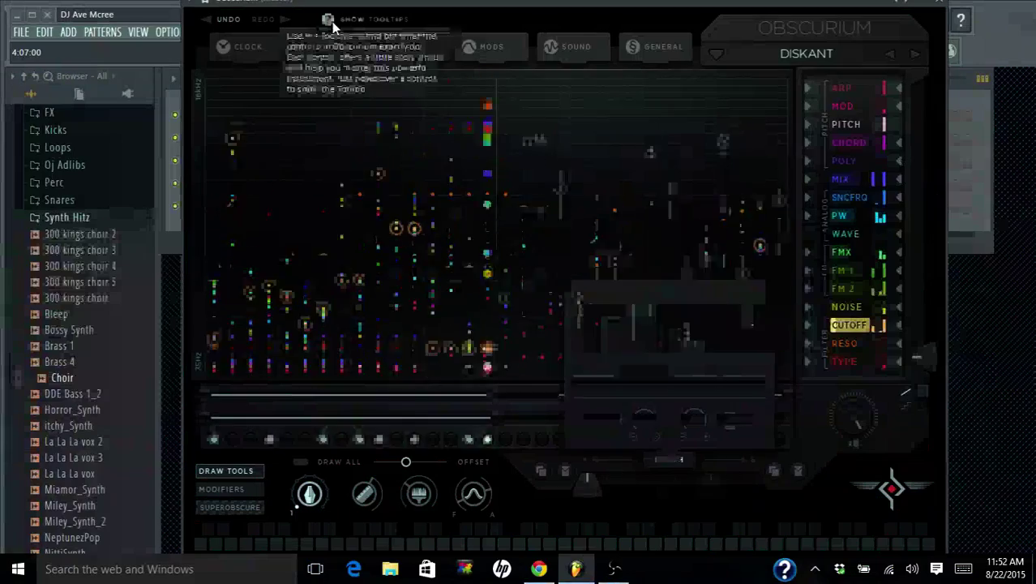
pyautogui.moveTo(928, 359)
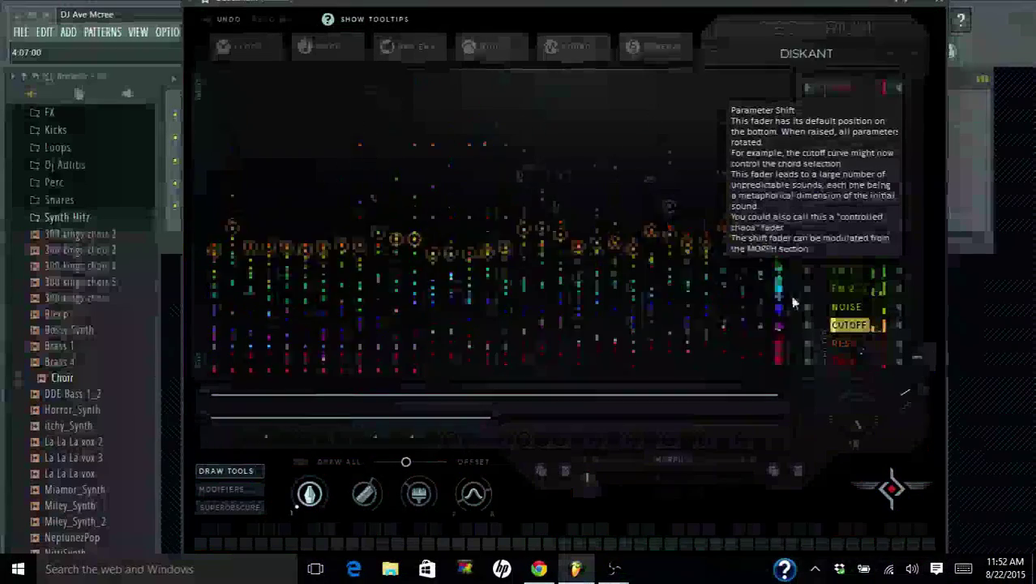
pyautogui.click(329, 20)
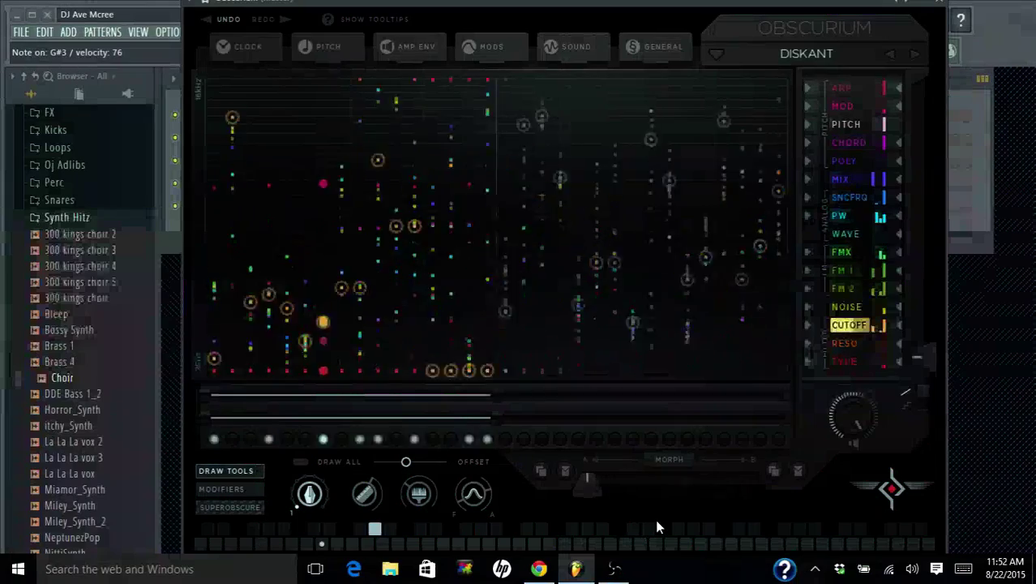
# Slow the Morph LFO through 6/16, 9/16 and 12/16 to 32/16 and switch the sequencer grid modulation off
pyautogui.click(649, 465)
pyautogui.scroll(5, 606, 316)
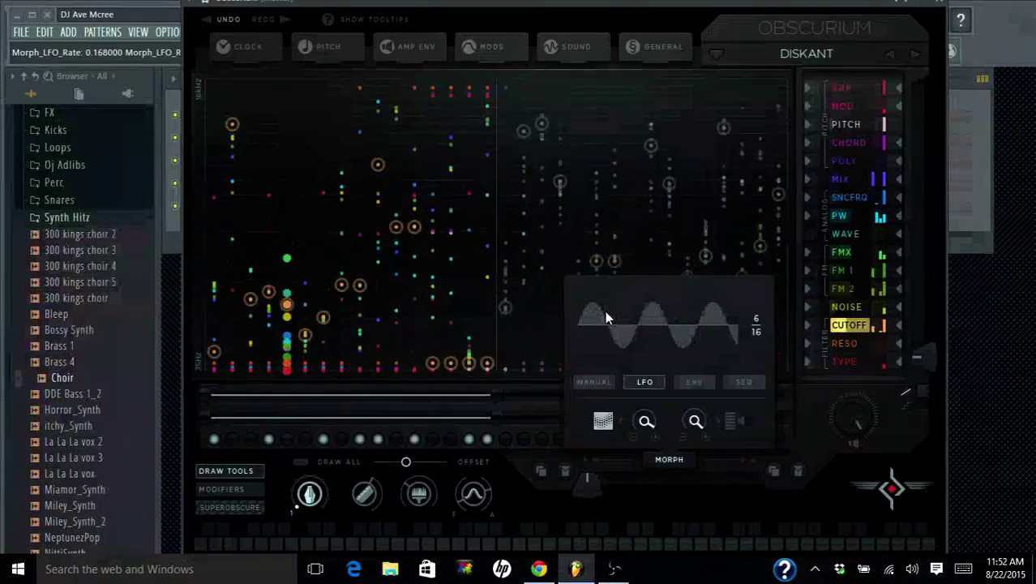
pyautogui.scroll(2, 605, 309)
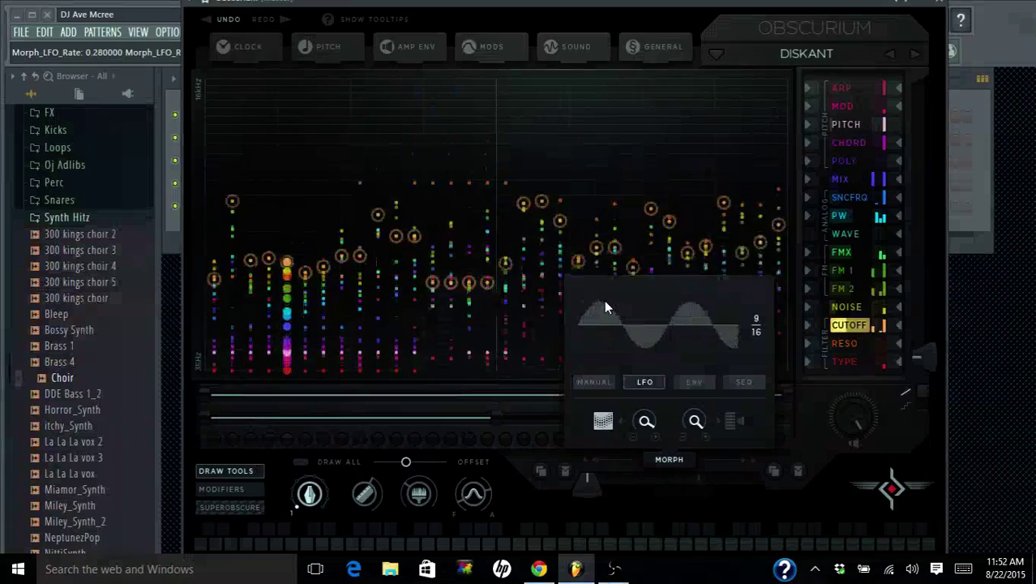
pyautogui.scroll(1, 605, 305)
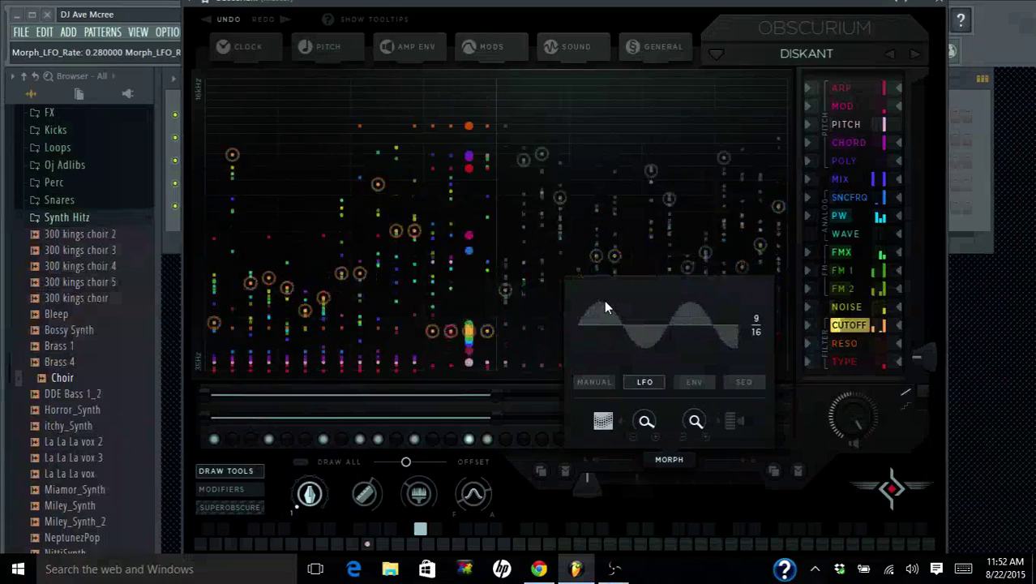
pyautogui.scroll(3, 604, 299)
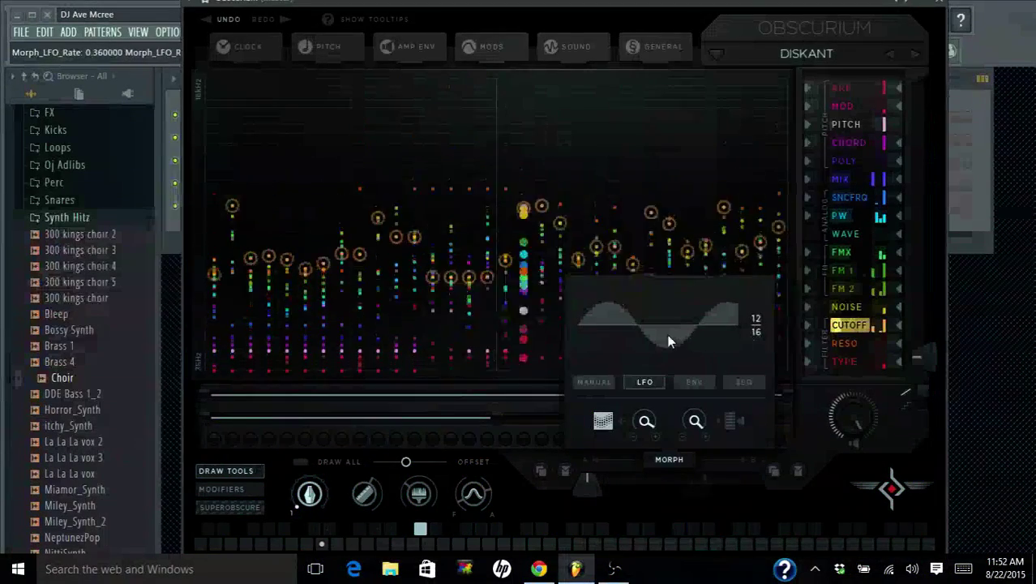
pyautogui.moveTo(665, 329); pyautogui.dragTo(647, 184)
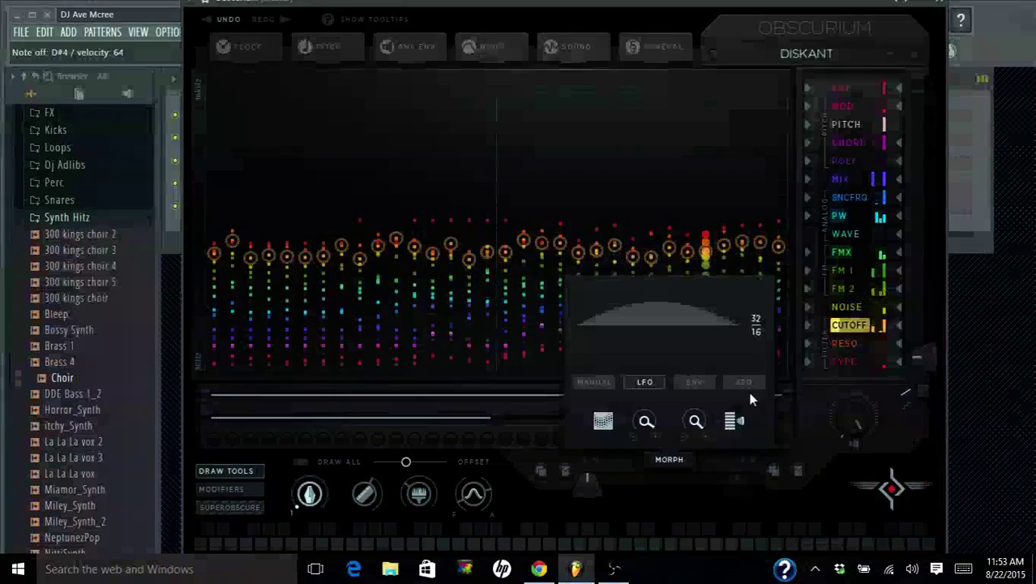
pyautogui.click(603, 422)
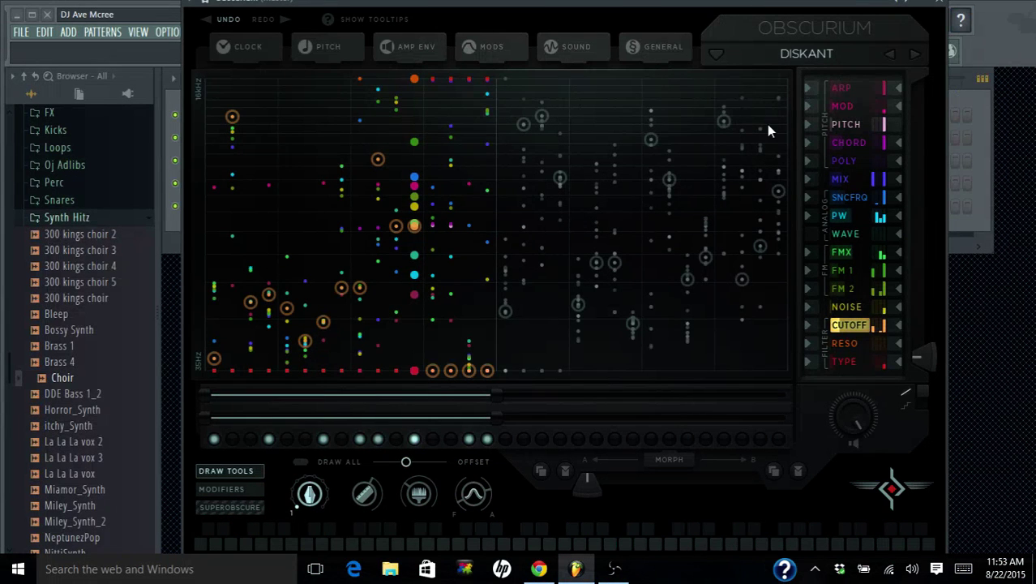
# Load the DISKURS preset, try its motion loop at 32, 5 and 16 steps, and check the loop bar tooltip
pyautogui.click(914, 54)
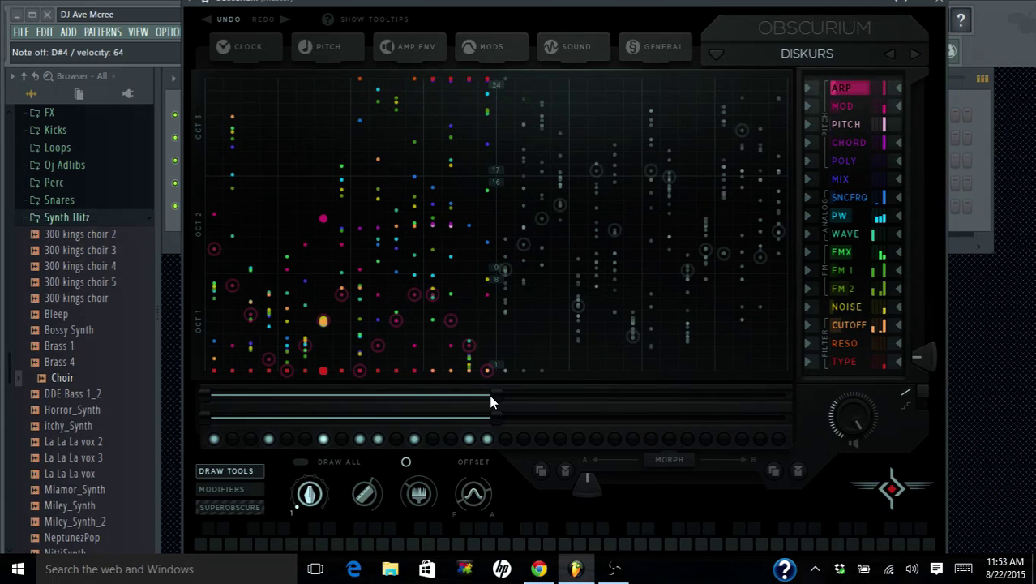
pyautogui.moveTo(491, 398); pyautogui.dragTo(730, 351)
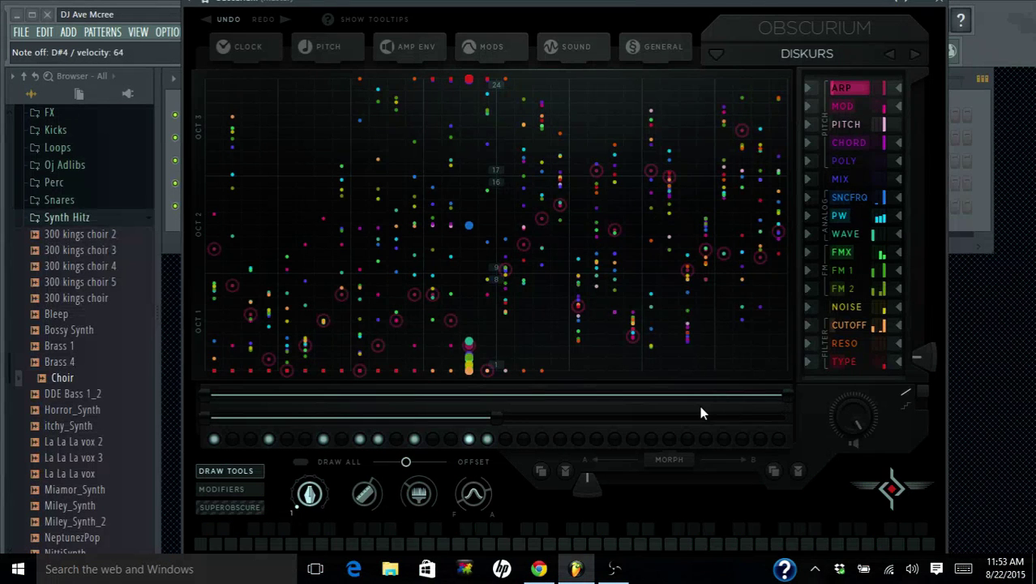
pyautogui.moveTo(787, 398); pyautogui.dragTo(294, 431)
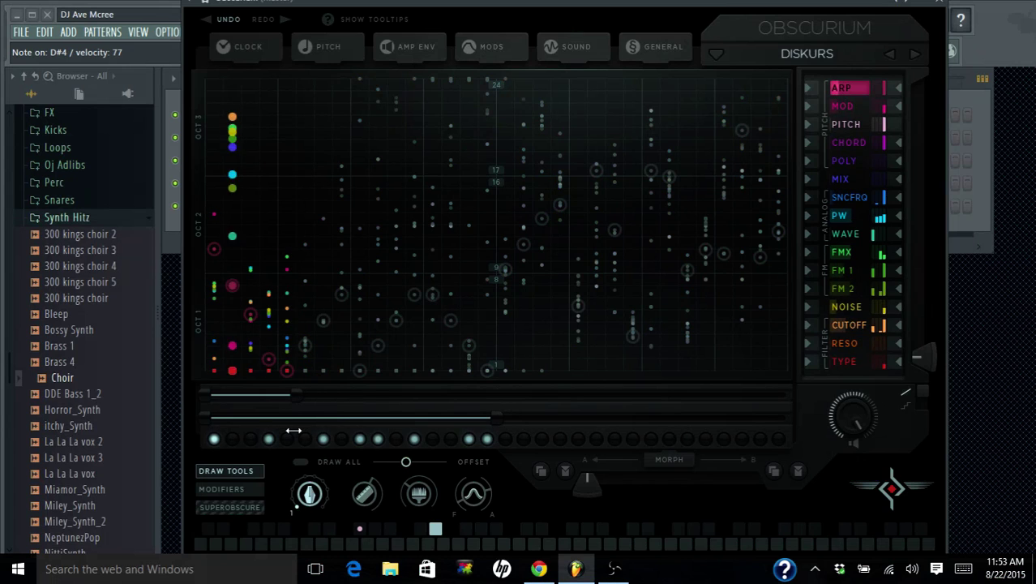
pyautogui.moveTo(293, 431); pyautogui.dragTo(485, 381)
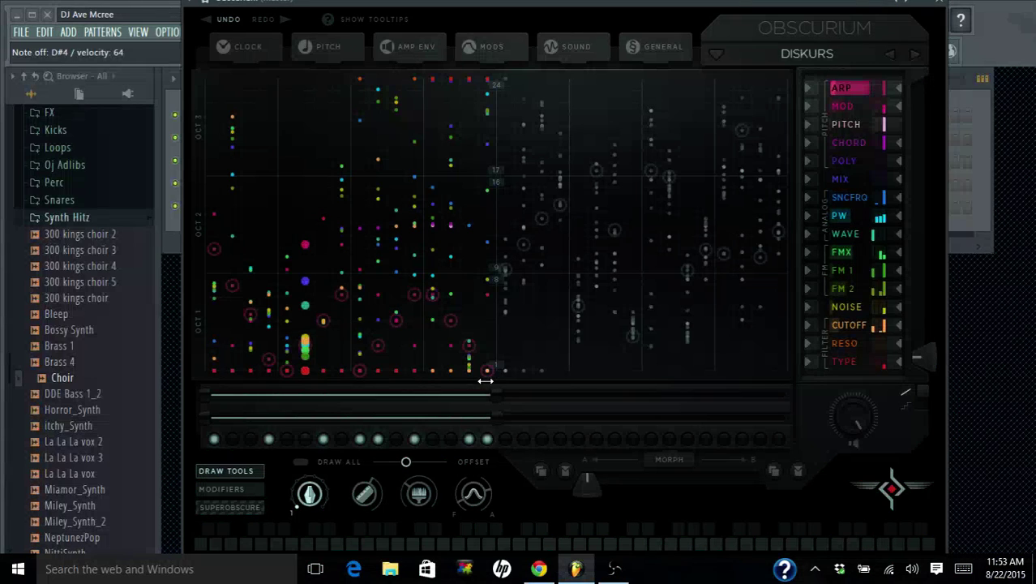
pyautogui.click(331, 21)
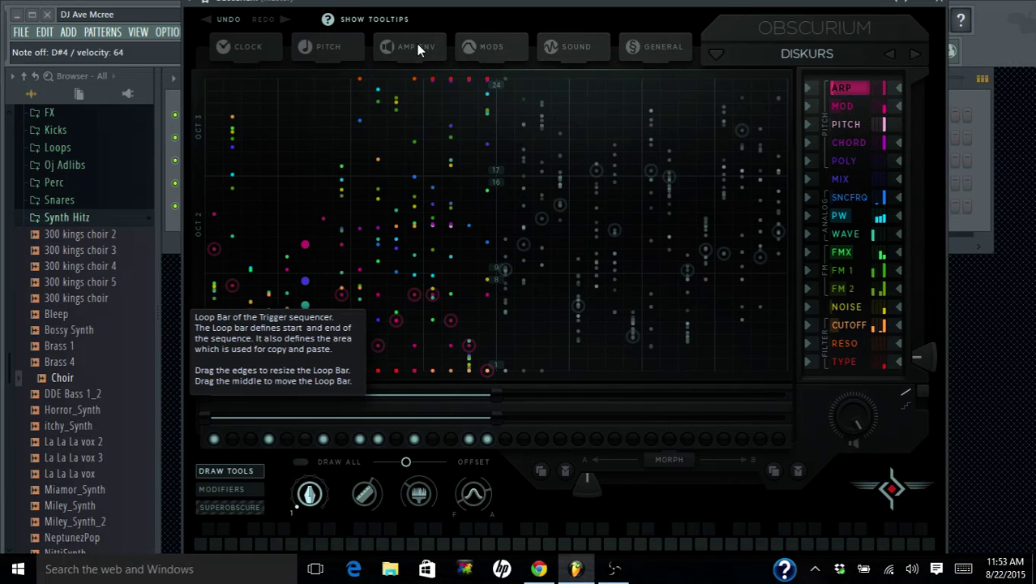
pyautogui.click(343, 25)
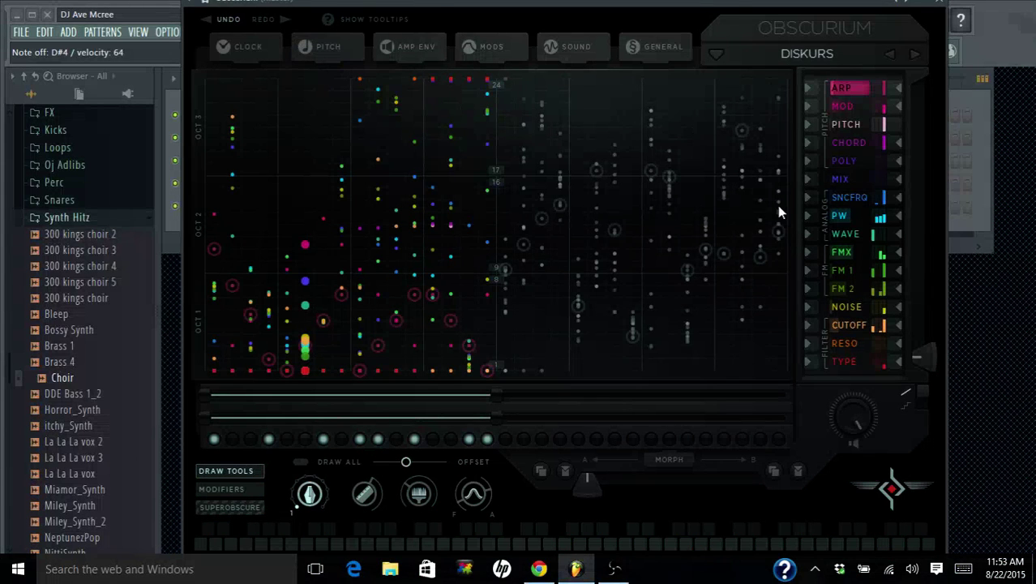
# Audition the LITHIO and MODOL presets and load FLUCTUAT from the String Theorem bank
pyautogui.click(909, 54)
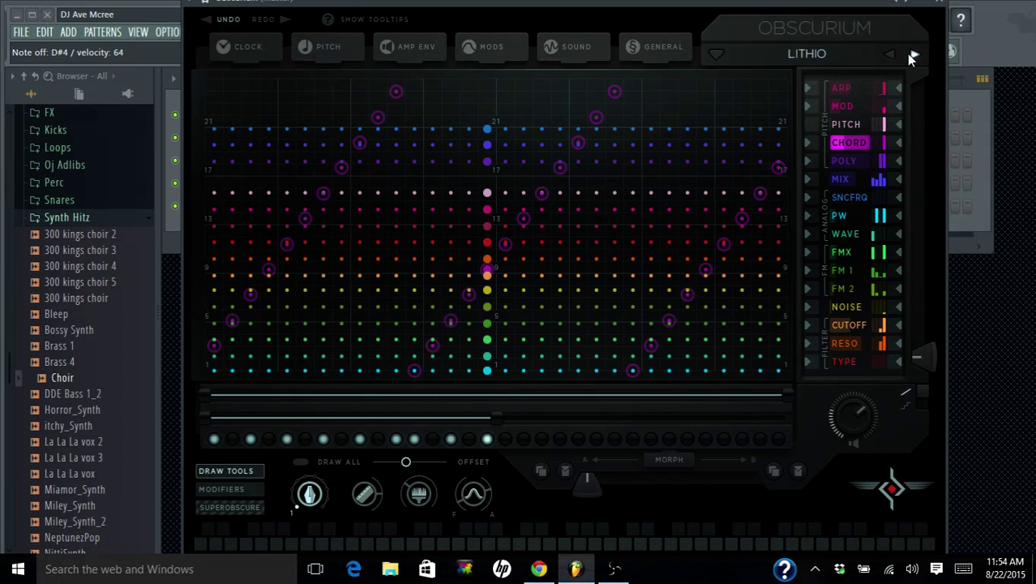
pyautogui.click(907, 54)
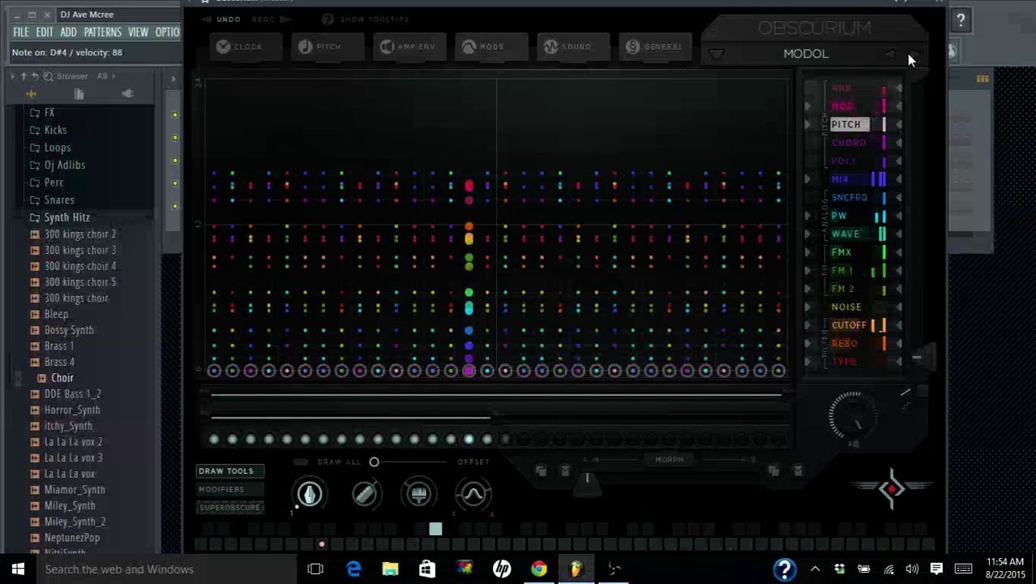
pyautogui.click(808, 54)
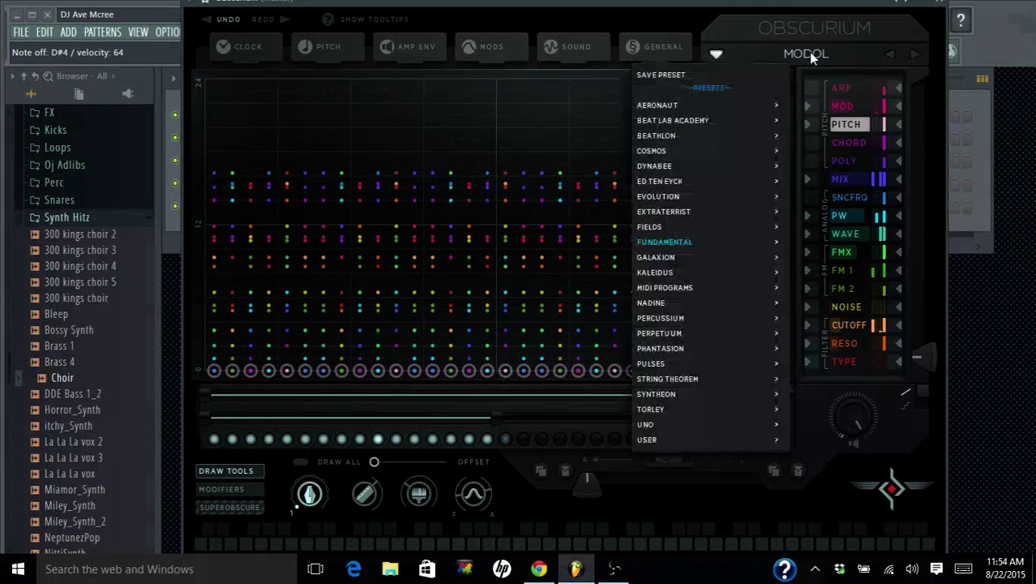
pyautogui.moveTo(691, 290)
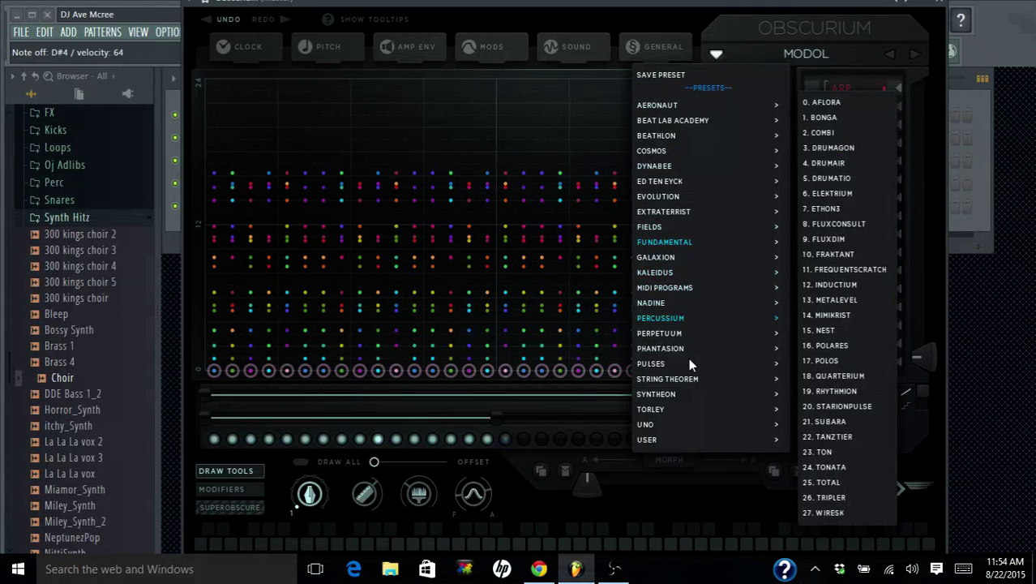
pyautogui.moveTo(690, 365)
pyautogui.moveTo(776, 382)
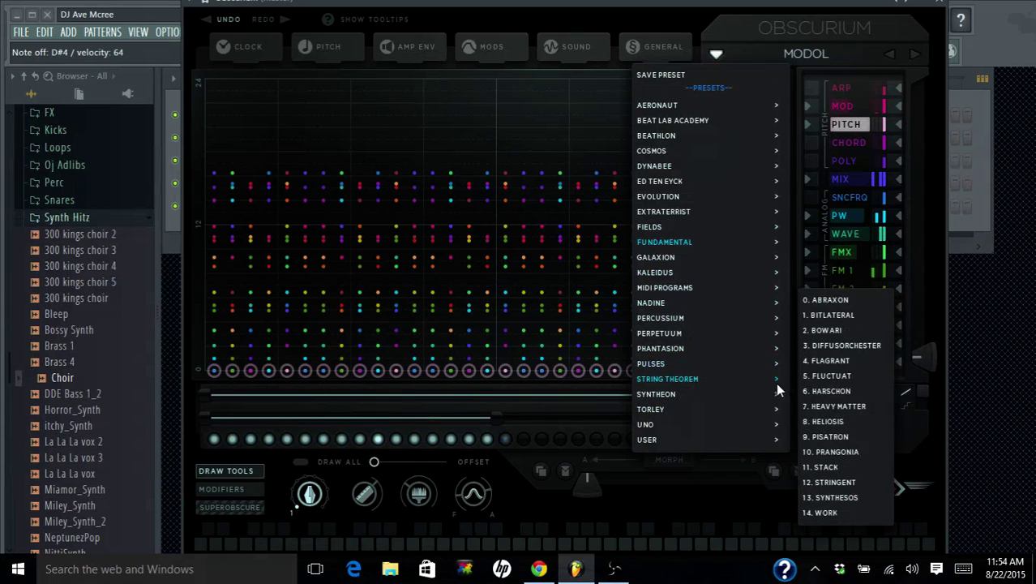
pyautogui.click(819, 382)
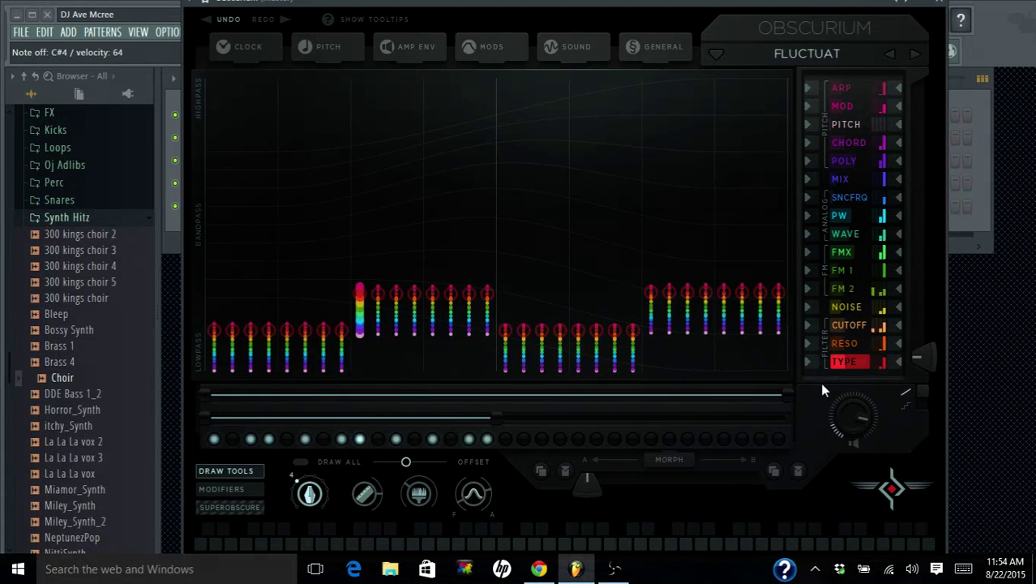
# Audition the String Theorem presets HARSCHON, HEAVY MATTER, HELIOSIS, PISATRON and PRANGONIA in turn
pyautogui.click(914, 55)
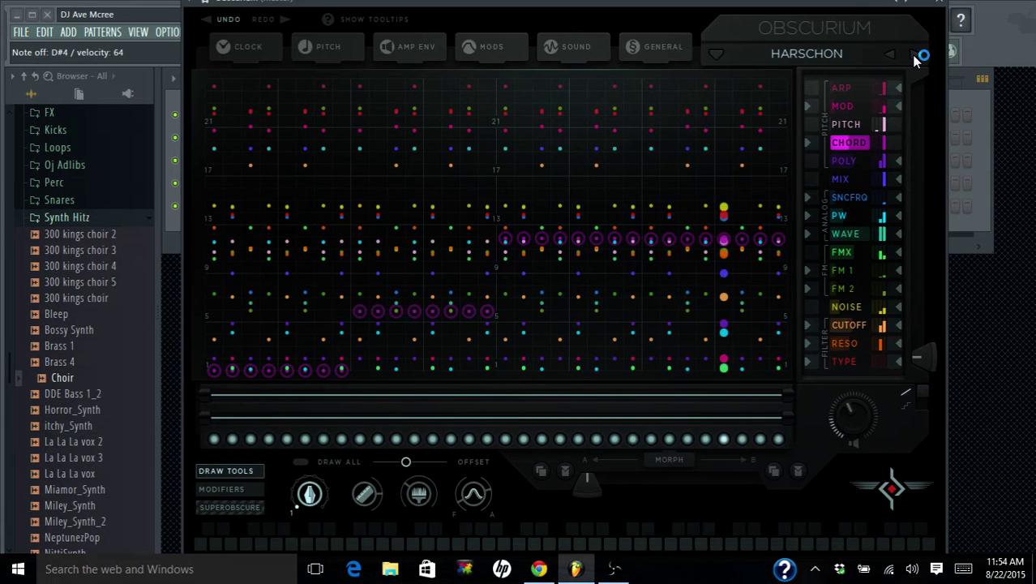
pyautogui.click(913, 55)
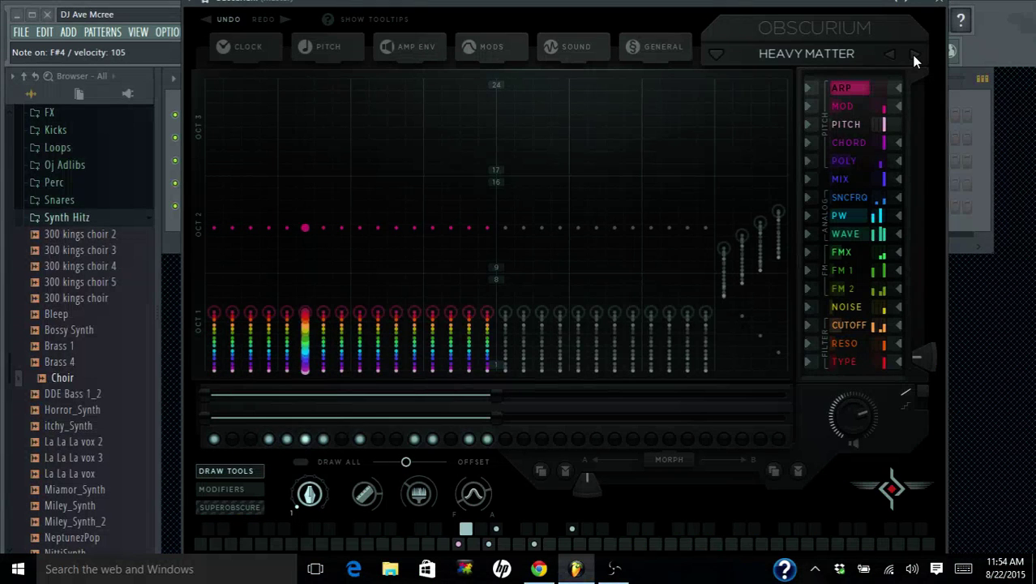
pyautogui.click(913, 57)
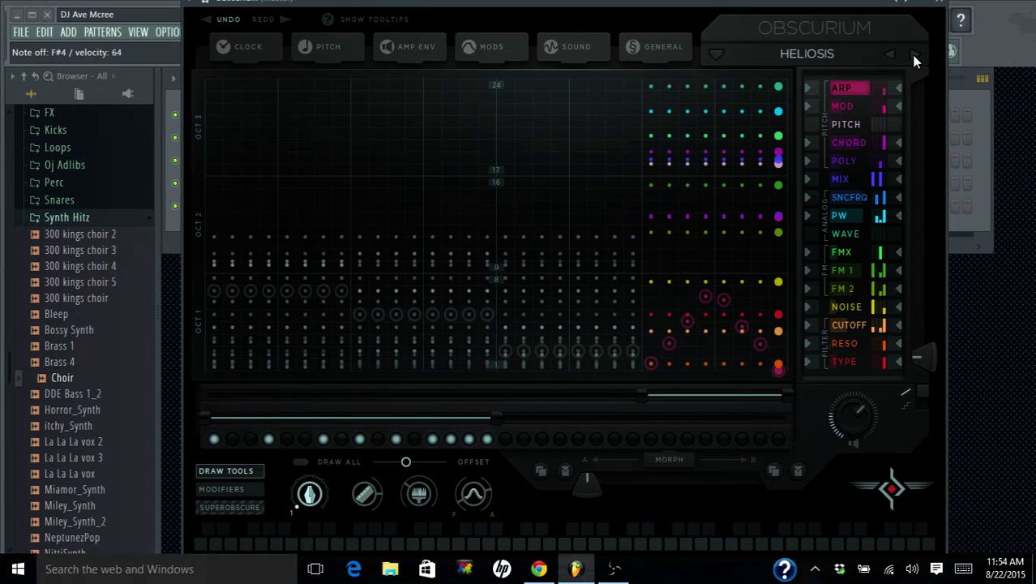
pyautogui.click(913, 57)
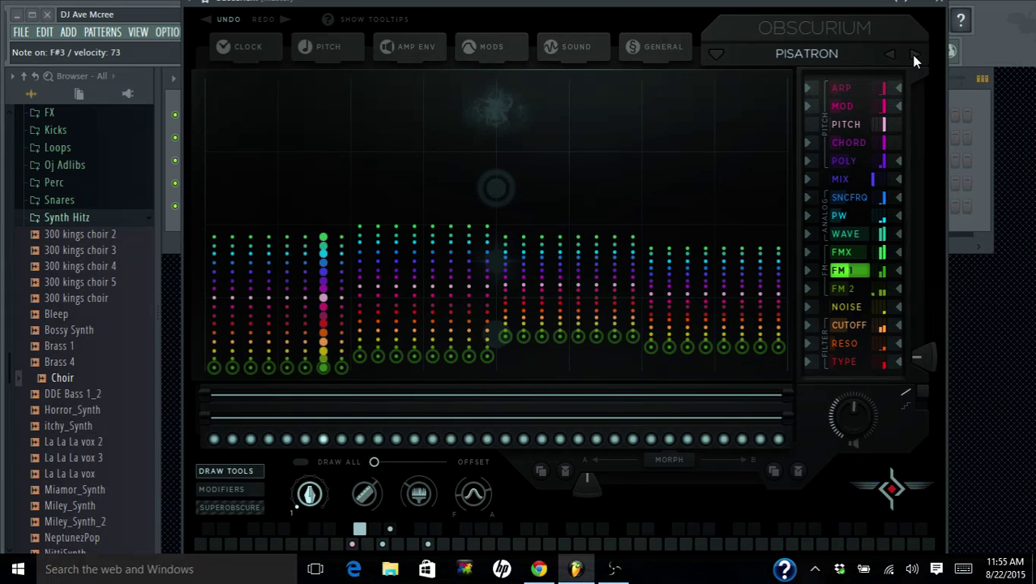
pyautogui.click(913, 54)
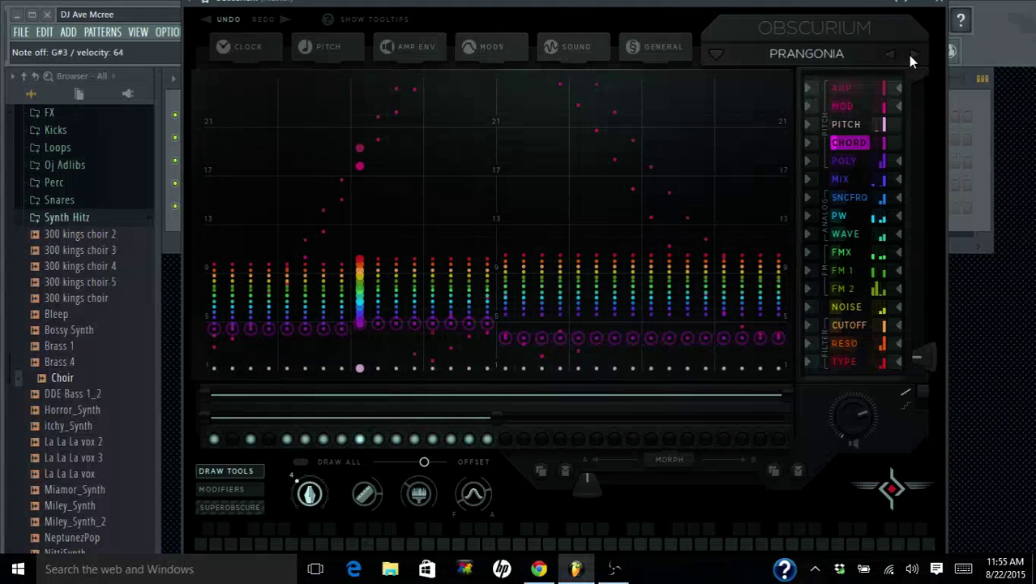
# Look at the Mods settings of PRANGONIA and load the INIT preset from the User bank
pyautogui.click(493, 46)
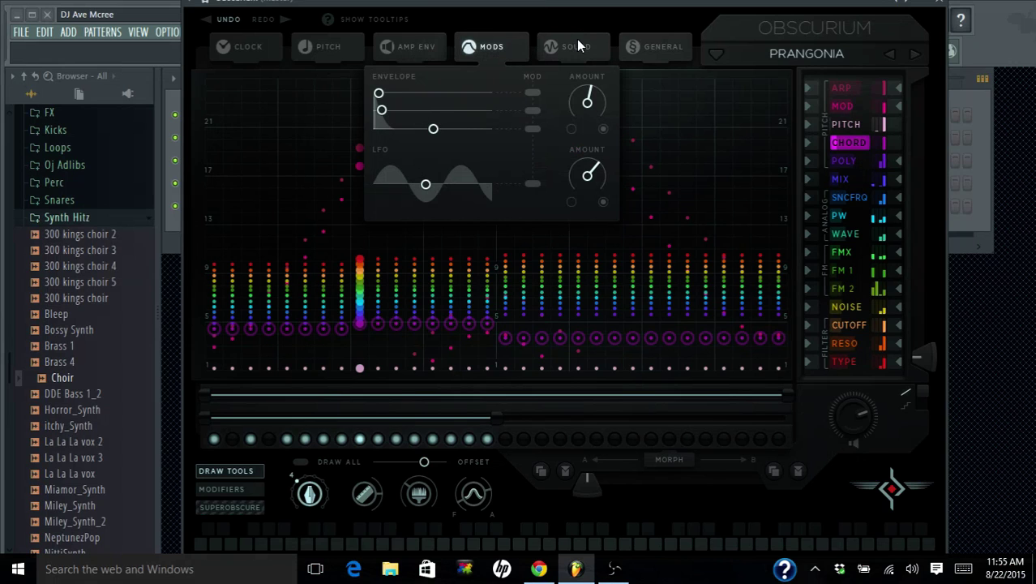
pyautogui.click(807, 58)
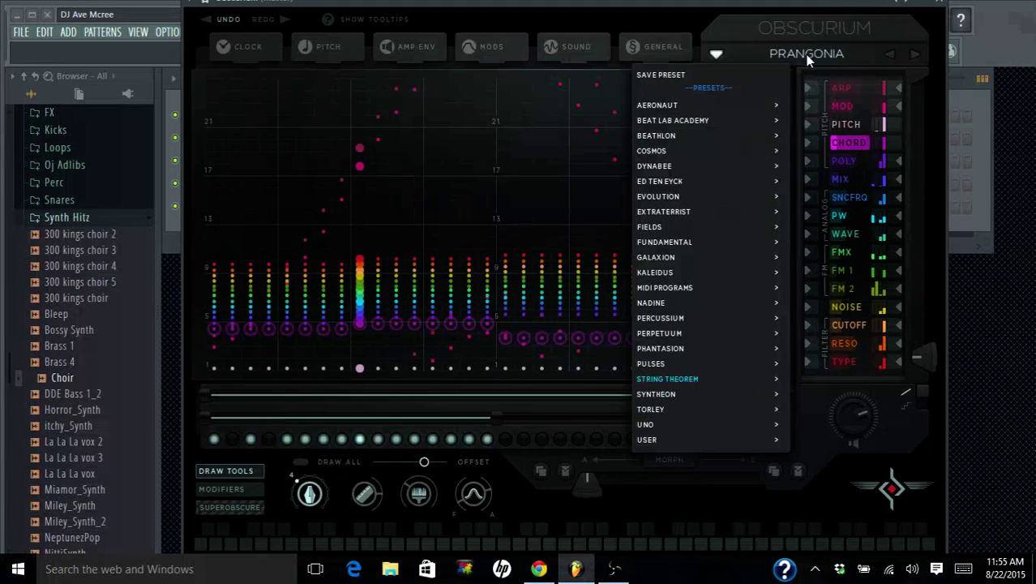
pyautogui.moveTo(689, 439)
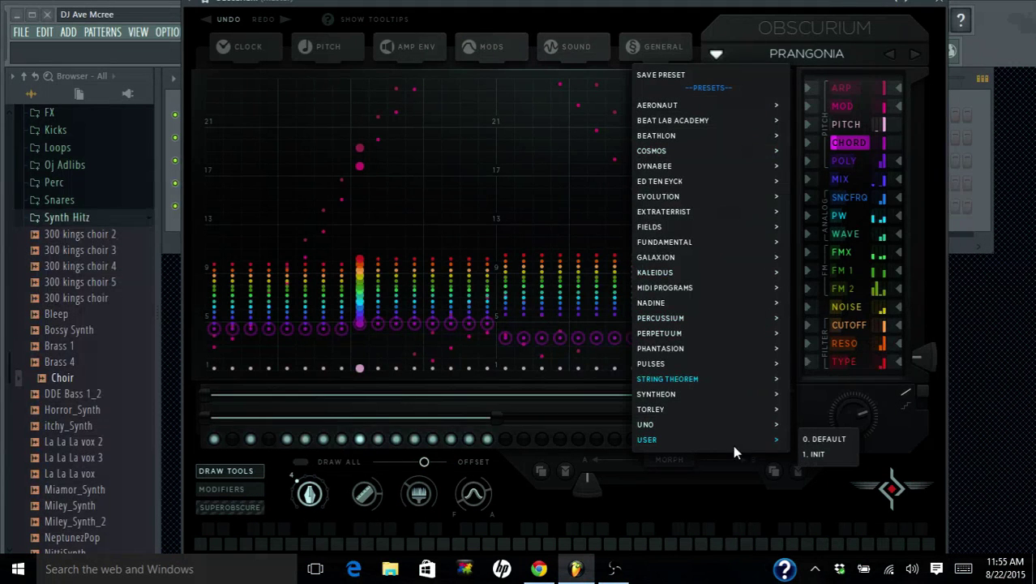
pyautogui.click(799, 456)
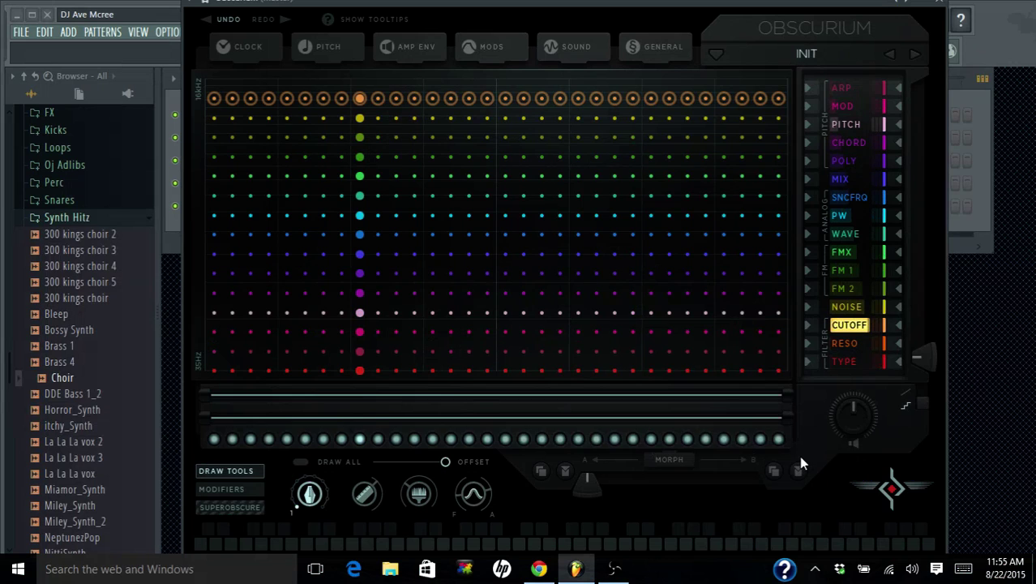
# Show the ARP and PITCH lanes and draw the pitch at 0 across all 32 sequencer steps
pyautogui.click(848, 95)
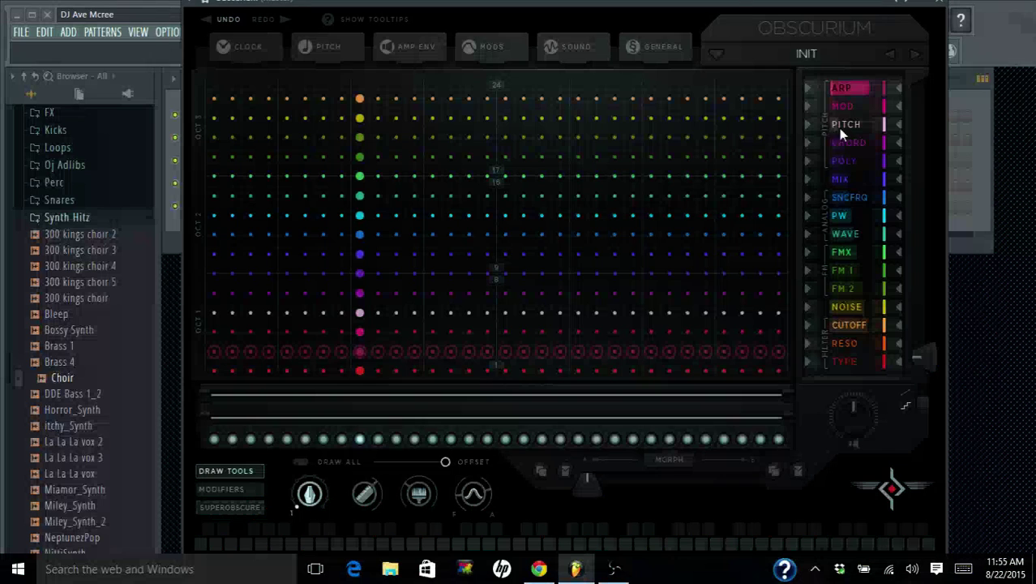
pyautogui.click(850, 113)
pyautogui.click(848, 124)
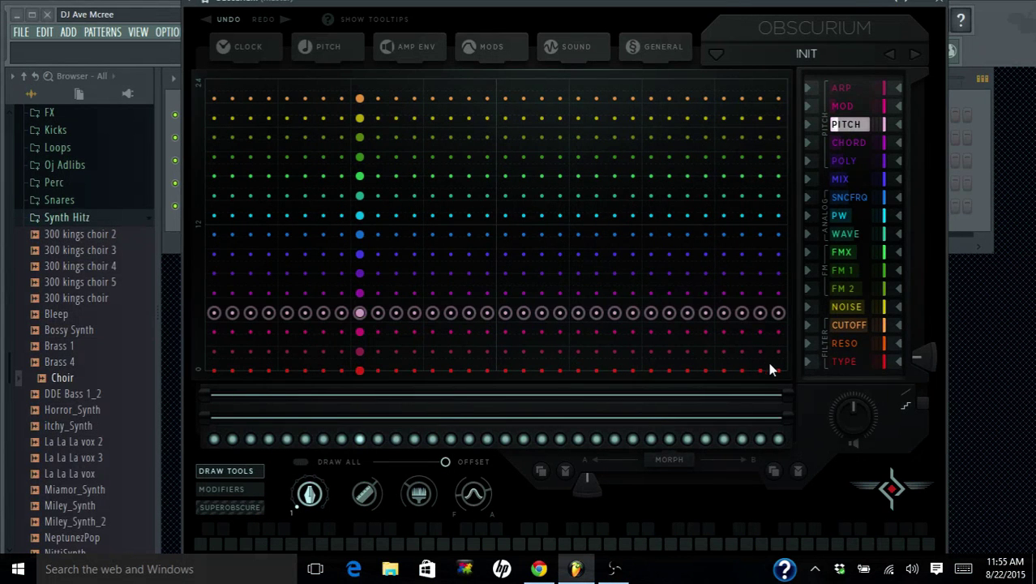
pyautogui.moveTo(761, 370)
pyautogui.mouseDown()
pyautogui.moveTo(723, 370)
pyautogui.moveTo(792, 370)
pyautogui.moveTo(696, 382)
pyautogui.moveTo(196, 378)
pyautogui.mouseUp()
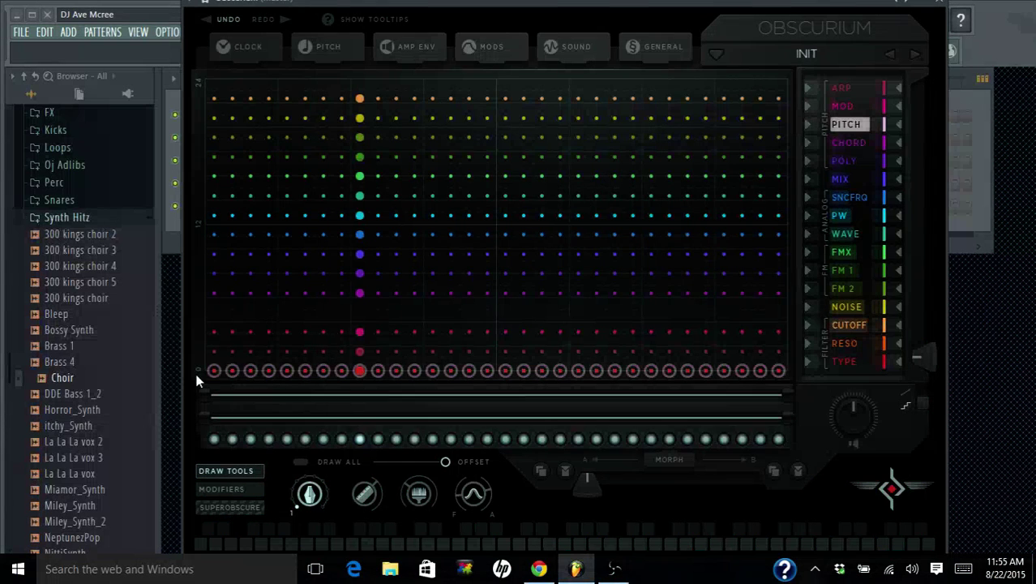
# Draw the CHORD lane at 1 across all 32 sequencer steps and check the scale and chord table in the Pitch settings
pyautogui.click(856, 147)
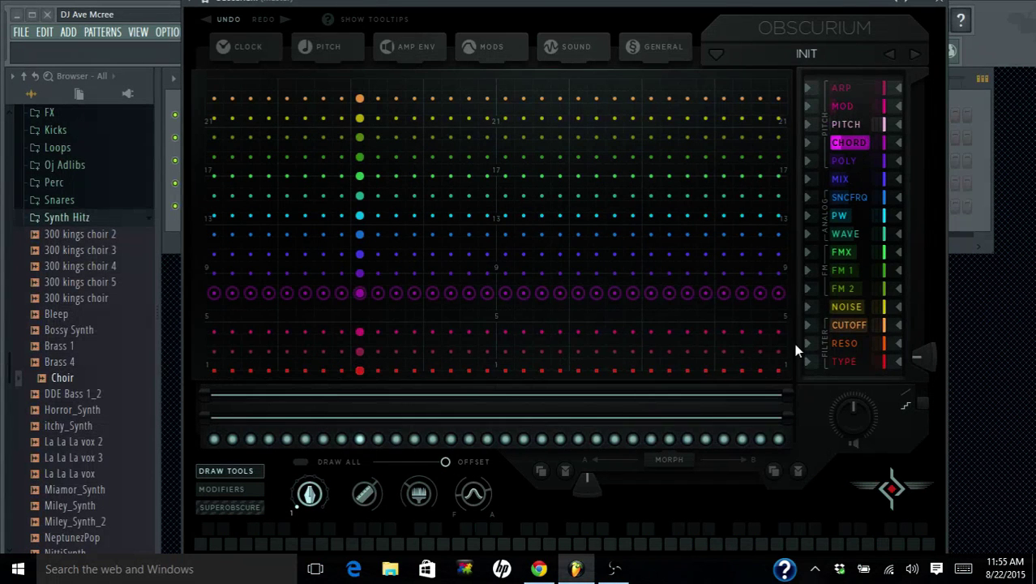
pyautogui.moveTo(777, 377)
pyautogui.mouseDown()
pyautogui.moveTo(501, 413)
pyautogui.moveTo(201, 403)
pyautogui.mouseUp()
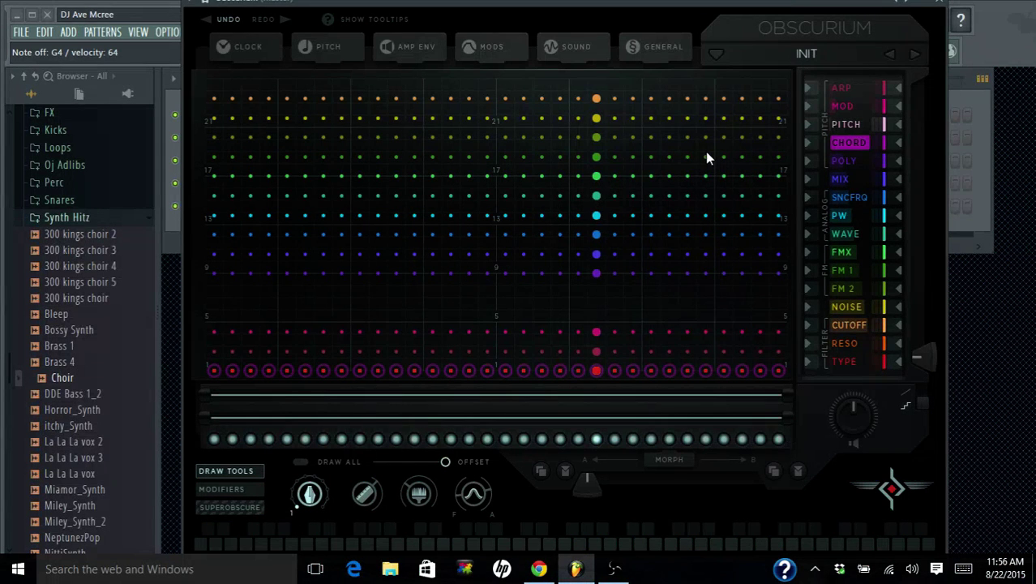
pyautogui.click(318, 51)
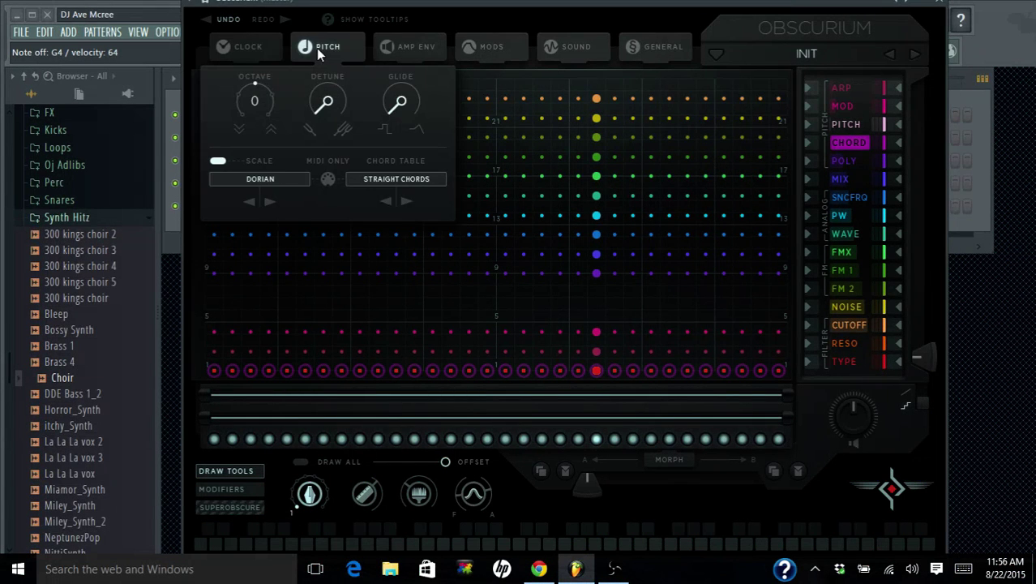
pyautogui.click(722, 30)
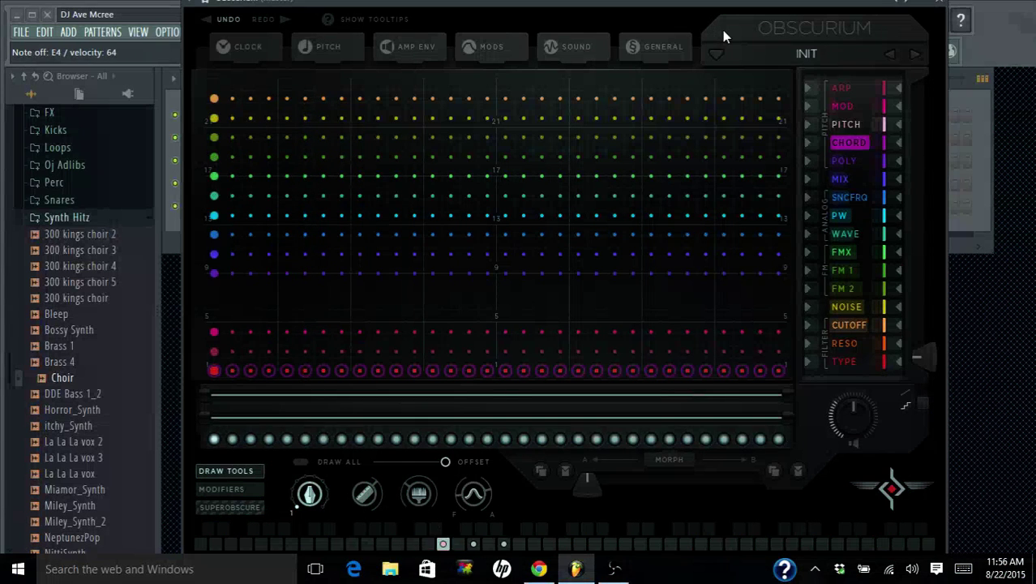
# Switch the sound source from the internal oscillators to a plugin and load IL Harmor from the Image-Line list
pyautogui.click(559, 55)
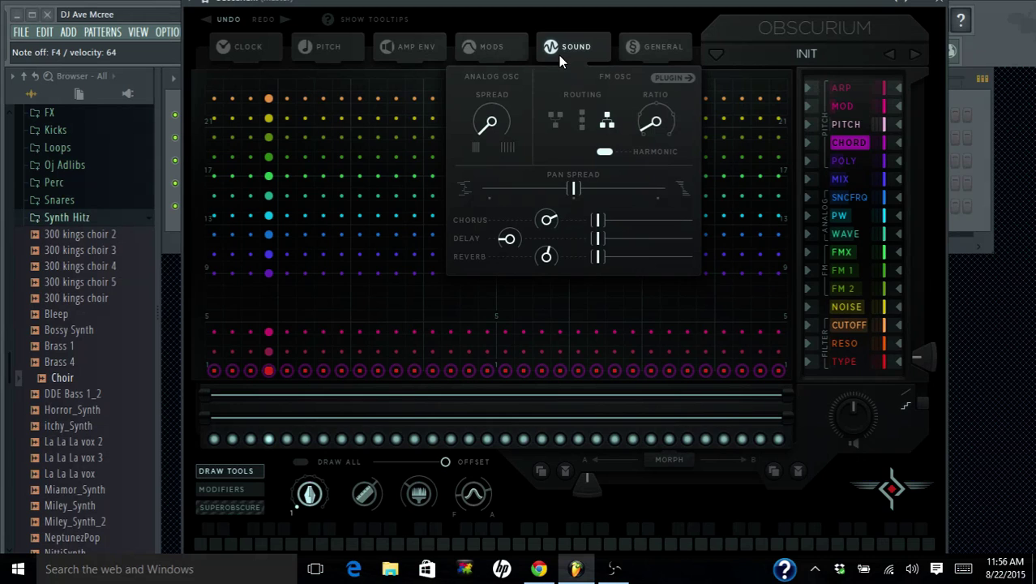
pyautogui.click(678, 78)
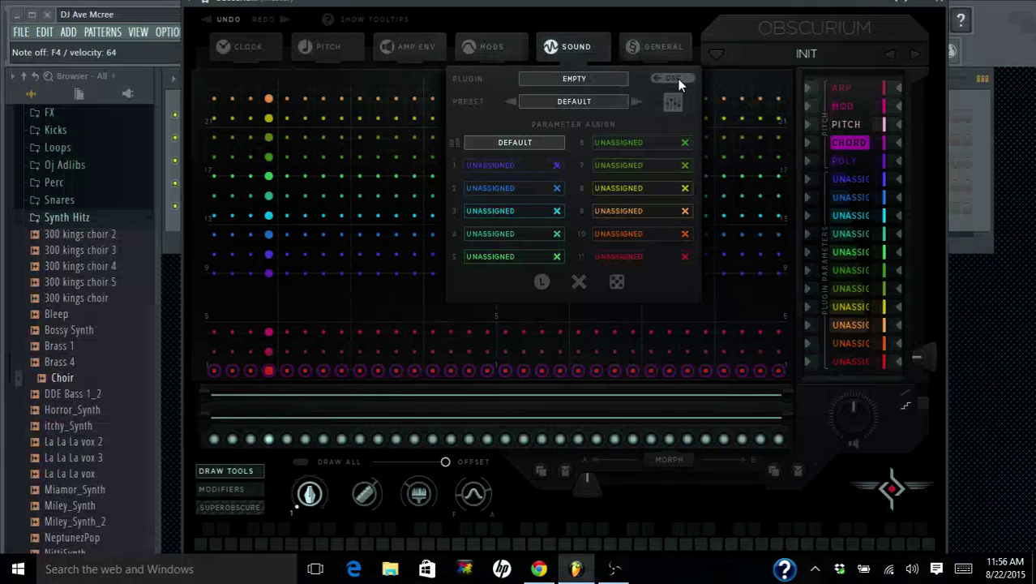
pyautogui.click(579, 78)
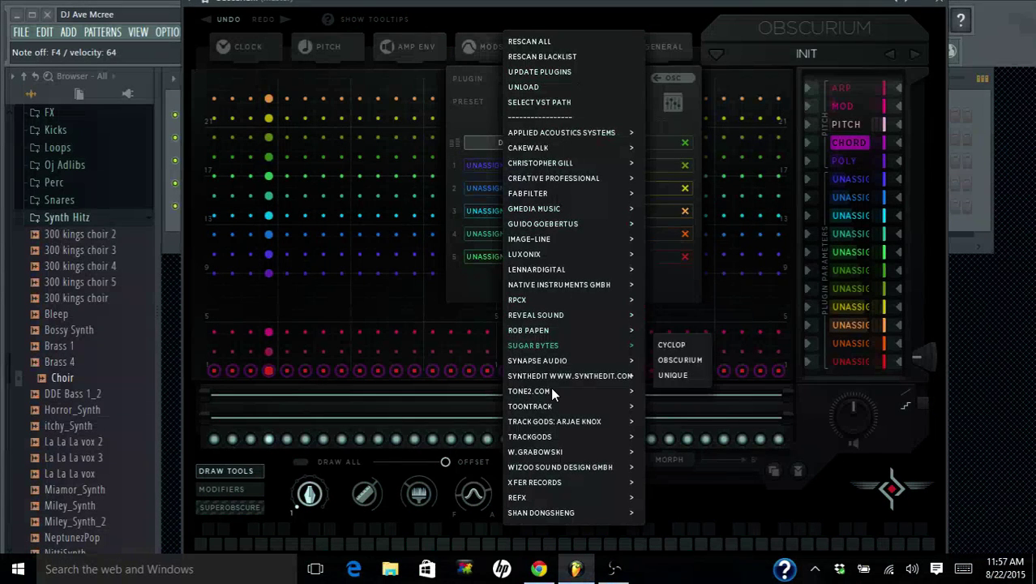
pyautogui.press('Escape')
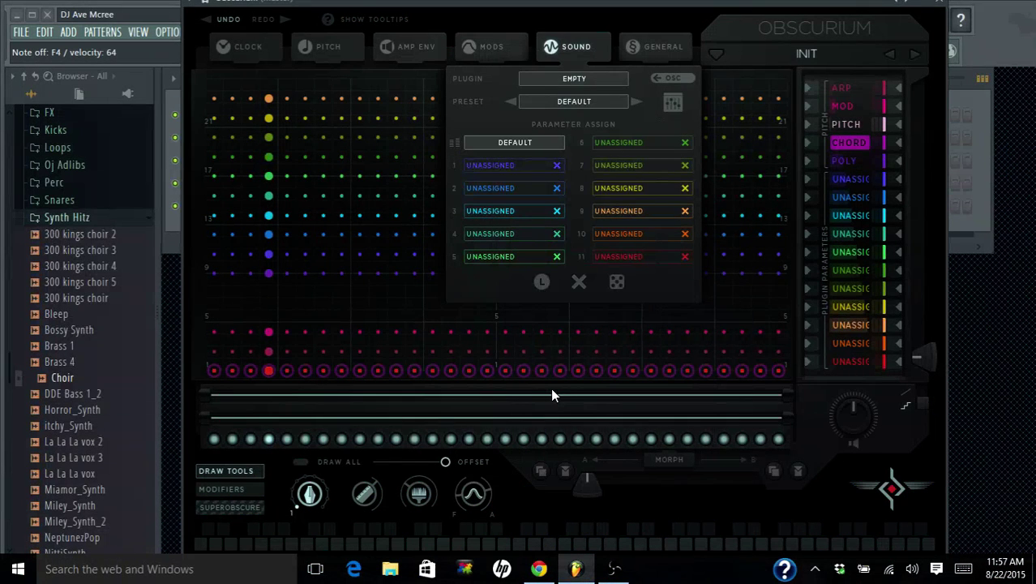
pyautogui.click(559, 81)
pyautogui.moveTo(543, 244)
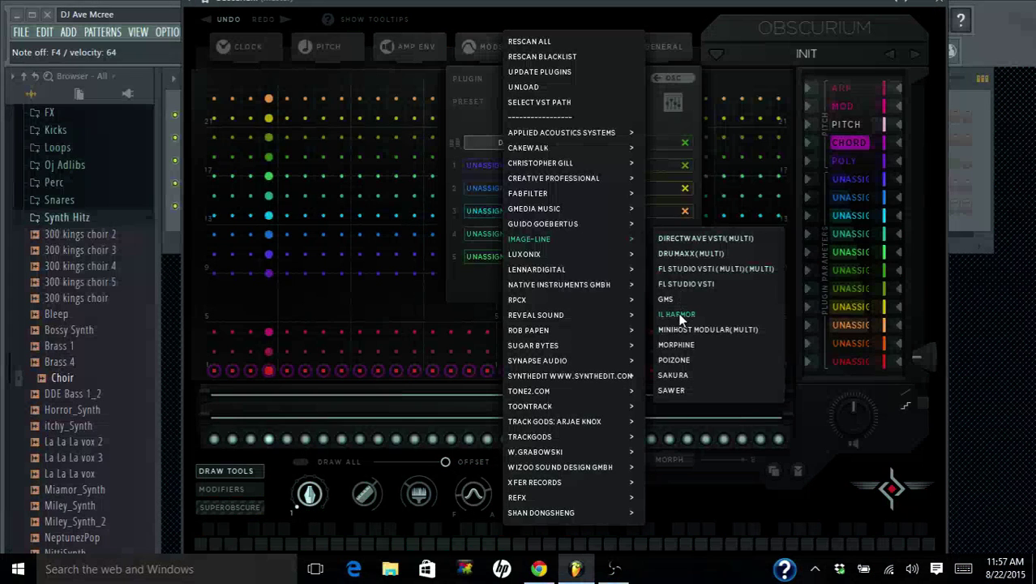
pyautogui.click(679, 317)
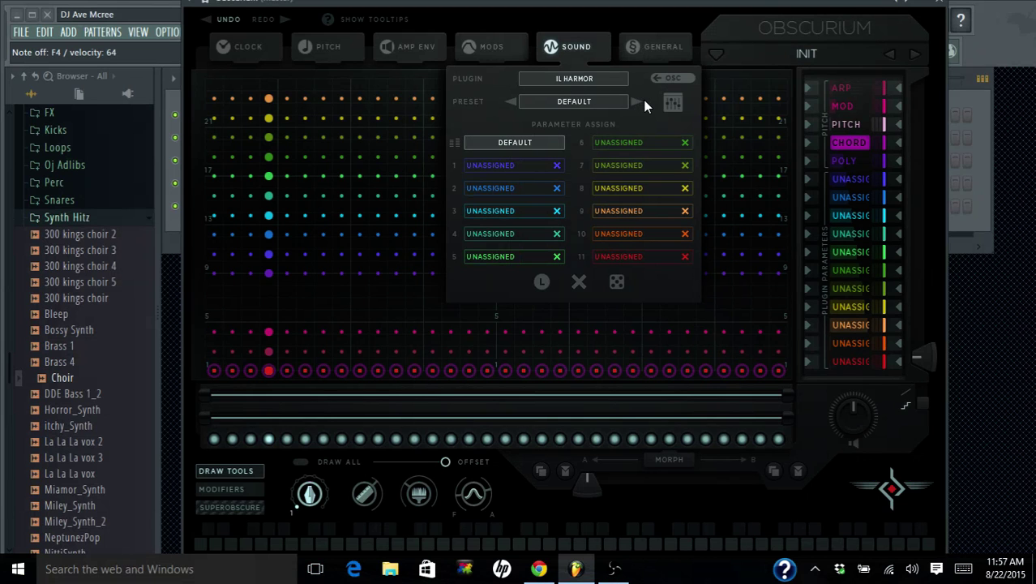
# Look at the Harmor editor and the plugin preset selector in the Sound settings
pyautogui.click(668, 104)
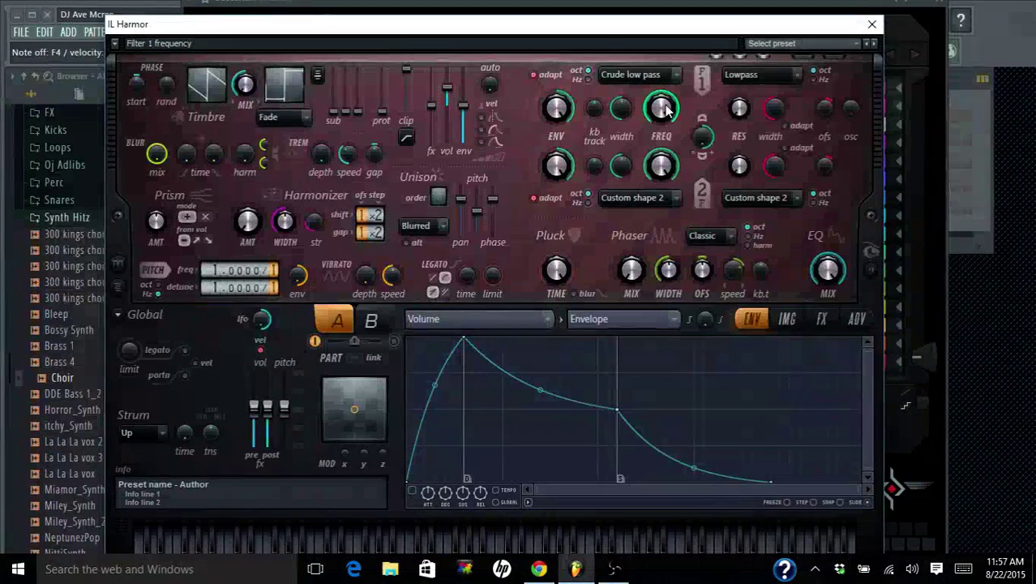
pyautogui.click(873, 25)
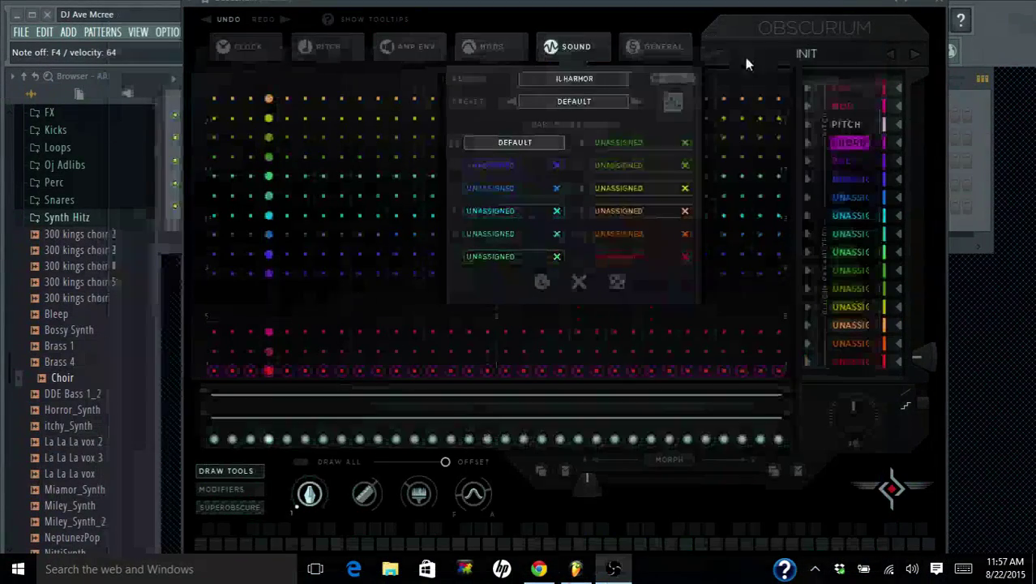
pyautogui.click(672, 109)
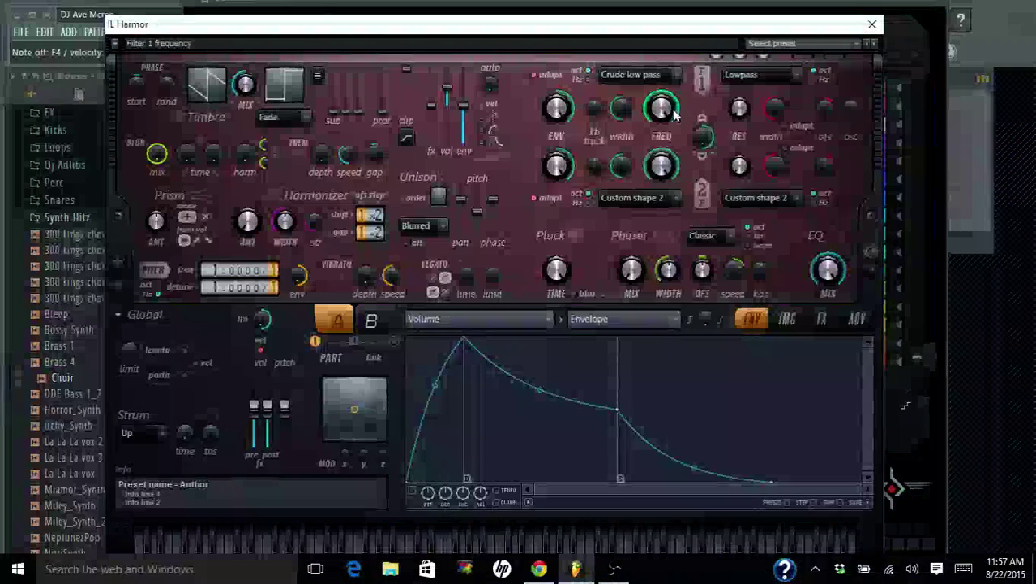
pyautogui.click(873, 26)
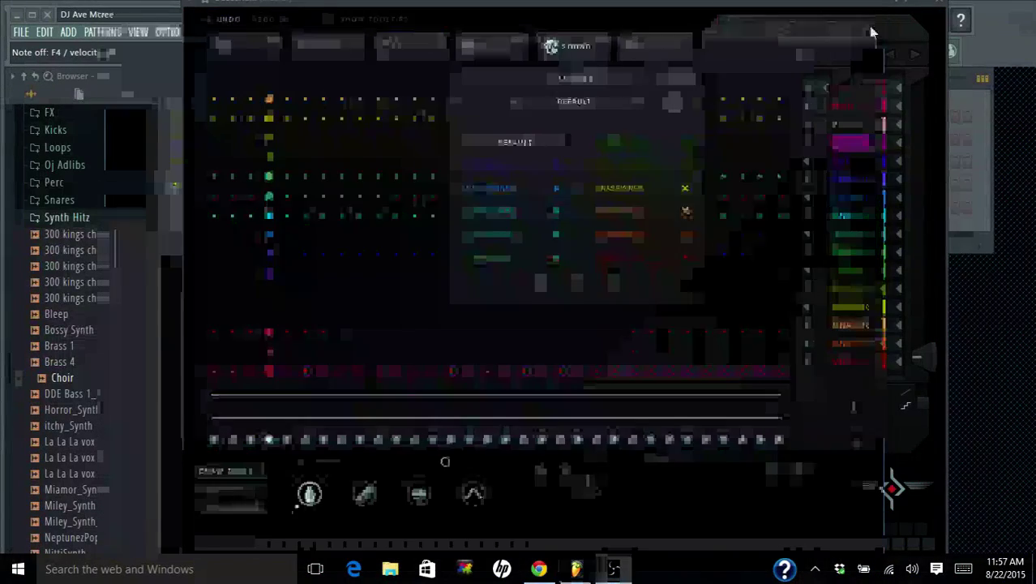
pyautogui.click(596, 101)
pyautogui.click(645, 100)
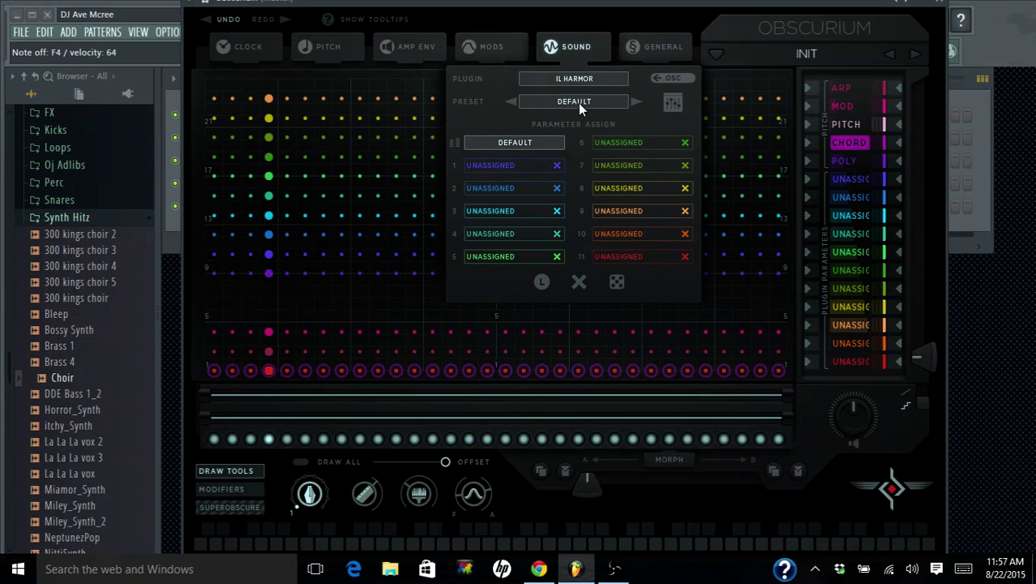
# Load the Choir sample into Harmor's image section and set its looping to One-shot
pyautogui.click(674, 102)
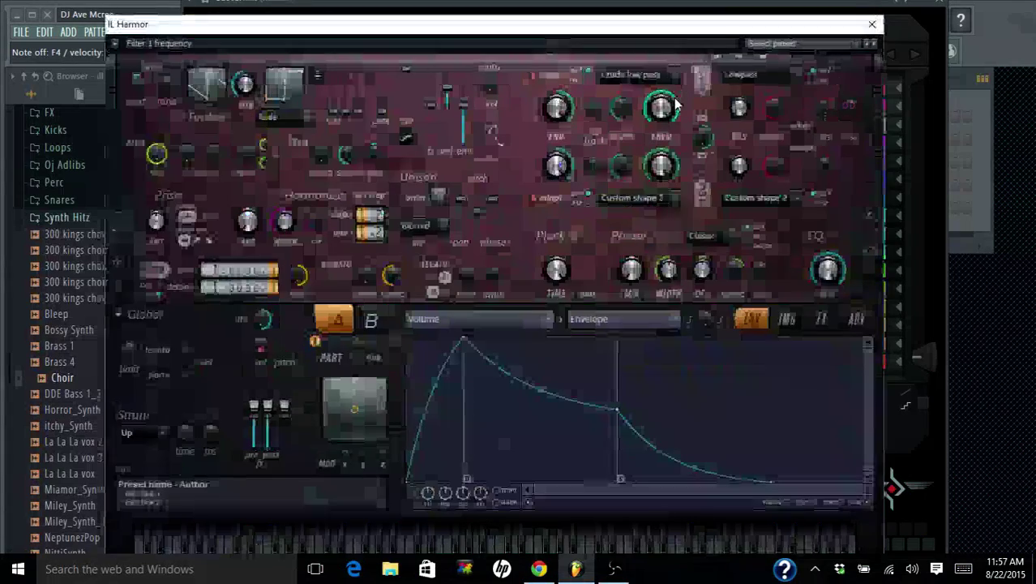
pyautogui.click(786, 320)
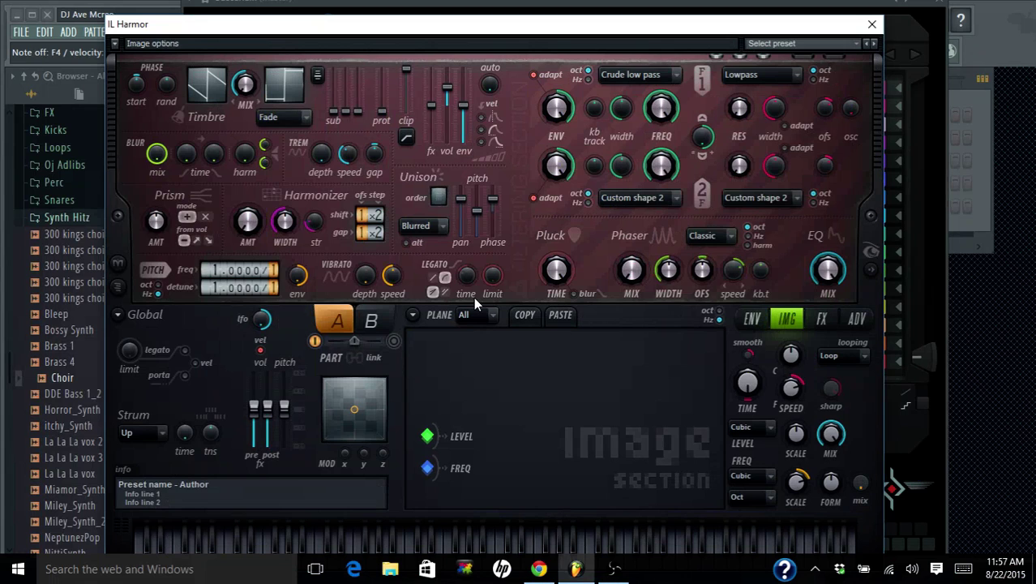
pyautogui.click(57, 386)
pyautogui.moveTo(58, 387); pyautogui.dragTo(493, 420)
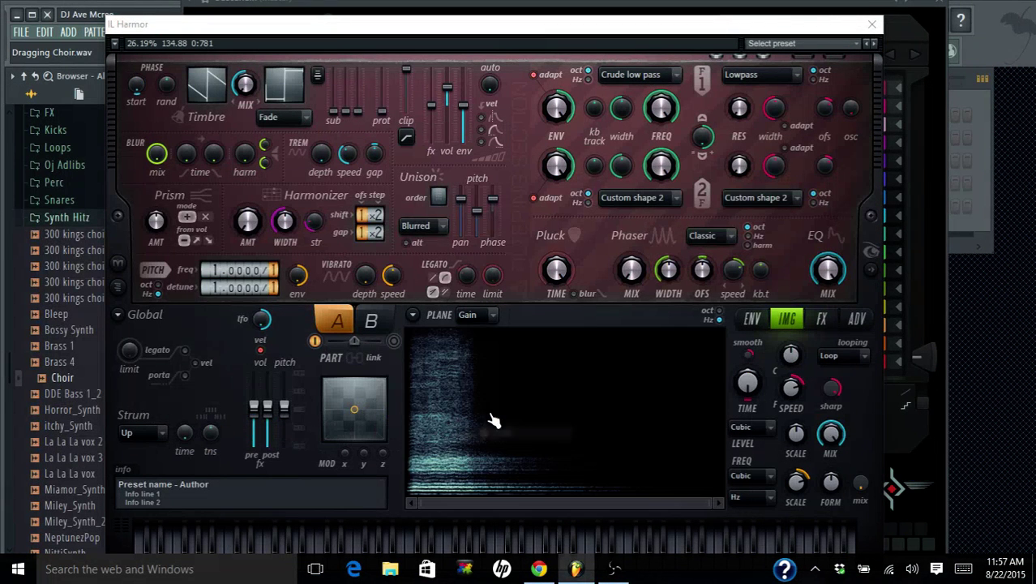
pyautogui.click(864, 356)
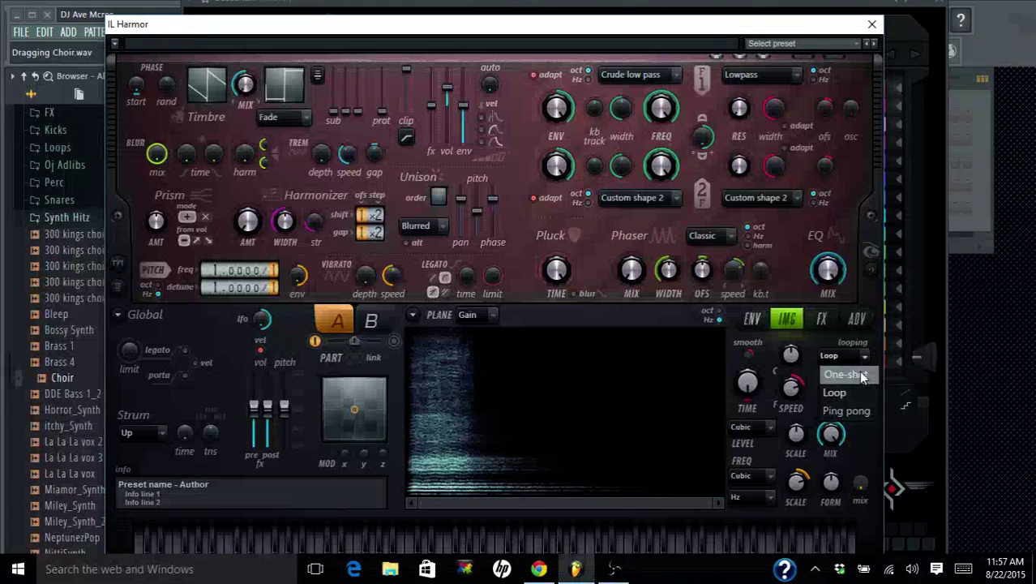
pyautogui.click(861, 376)
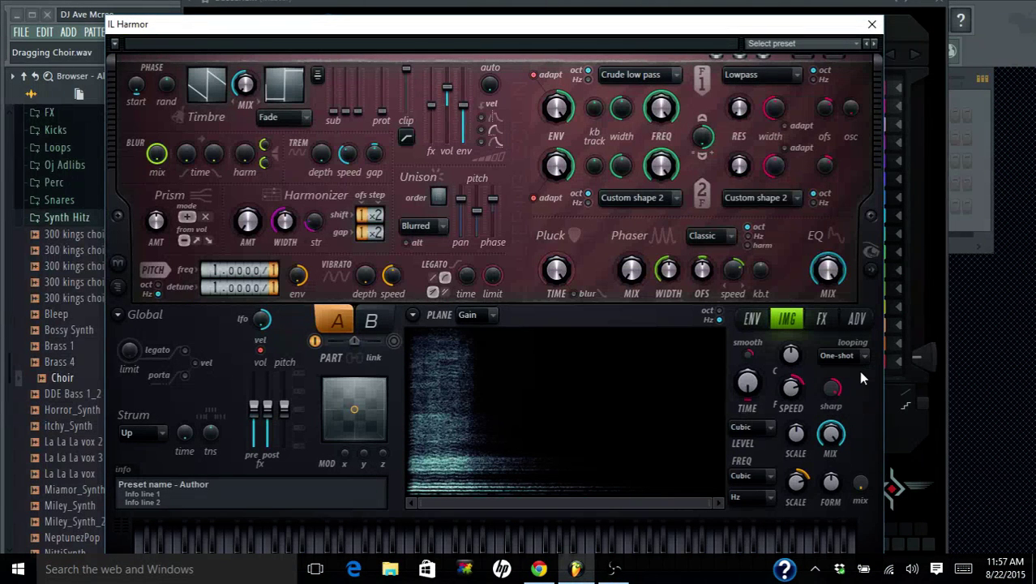
pyautogui.click(871, 26)
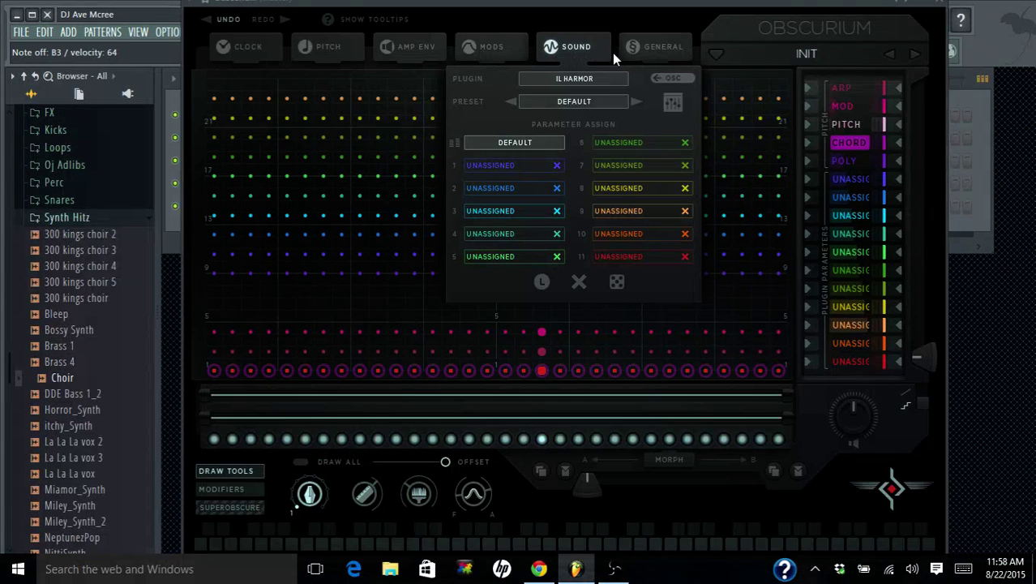
# Look over the Mods and Amp Env settings and compare the oscillator and plugin views of the Sound settings
pyautogui.moveTo(494, 63)
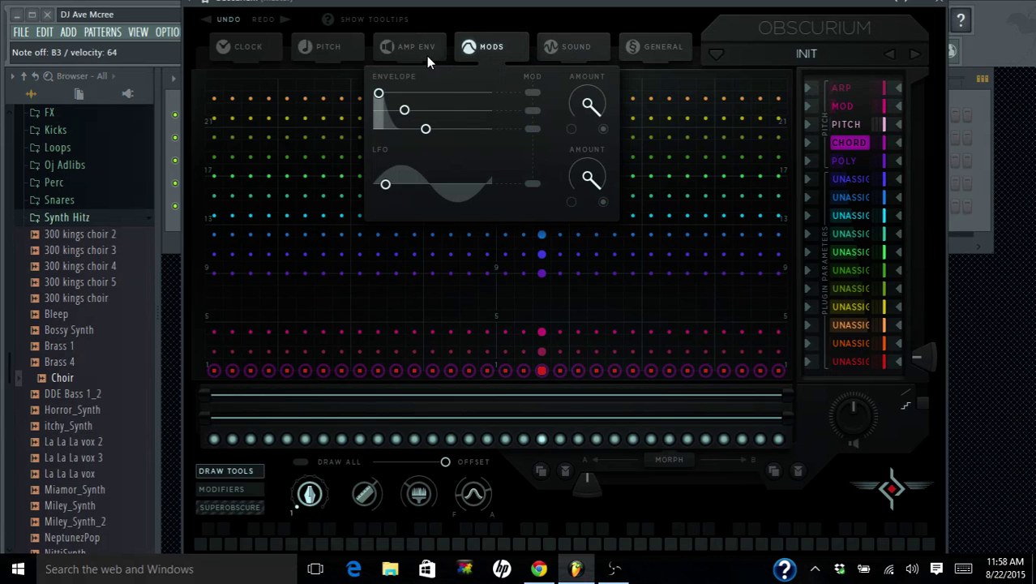
pyautogui.moveTo(428, 61)
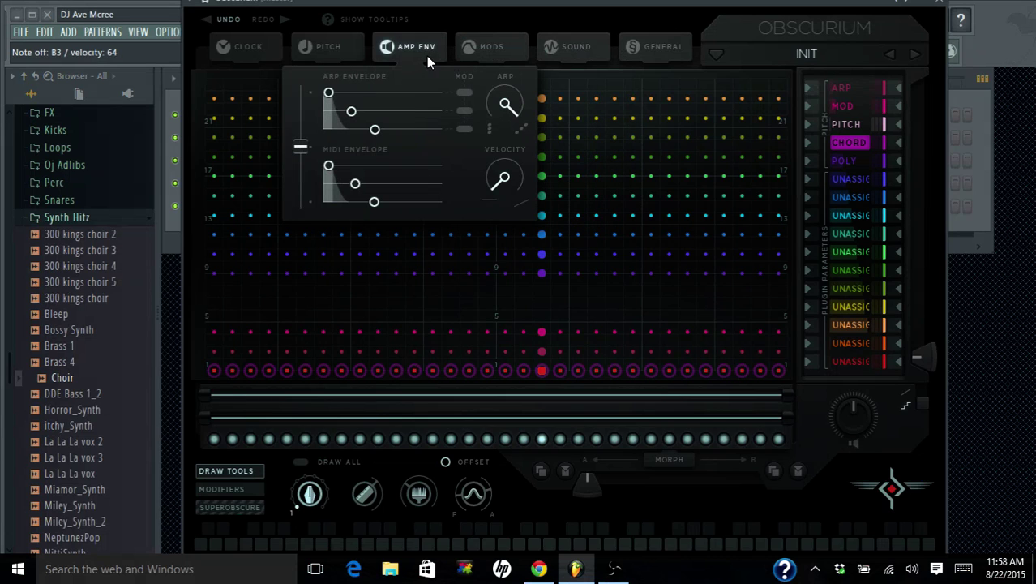
pyautogui.click(638, 41)
pyautogui.moveTo(568, 47)
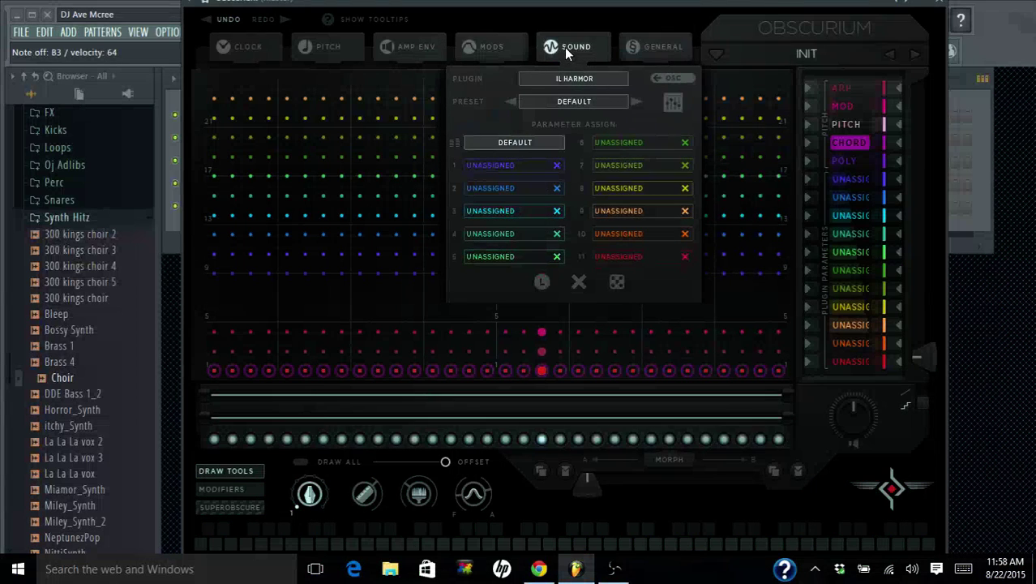
pyautogui.click(653, 78)
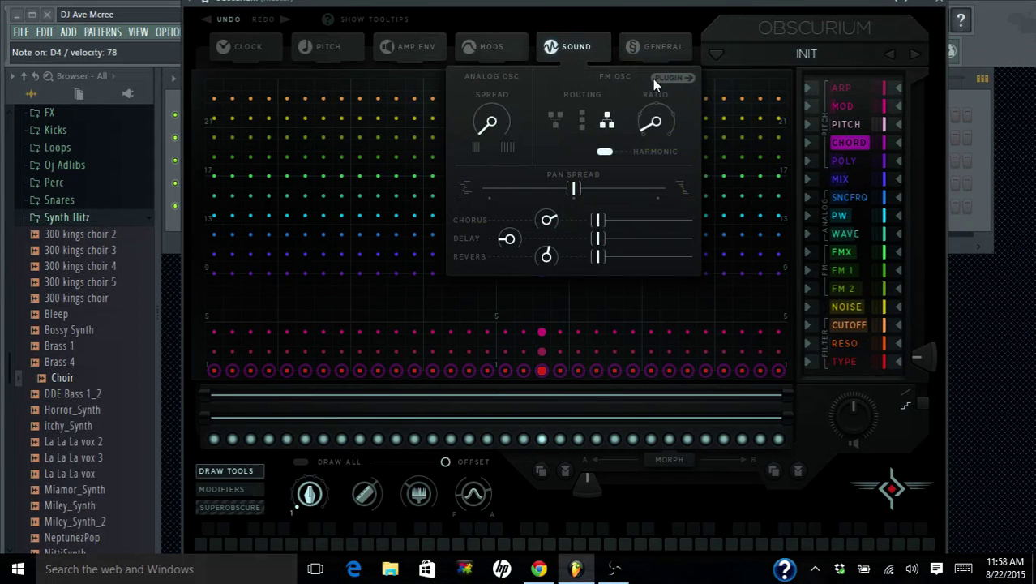
pyautogui.click(655, 77)
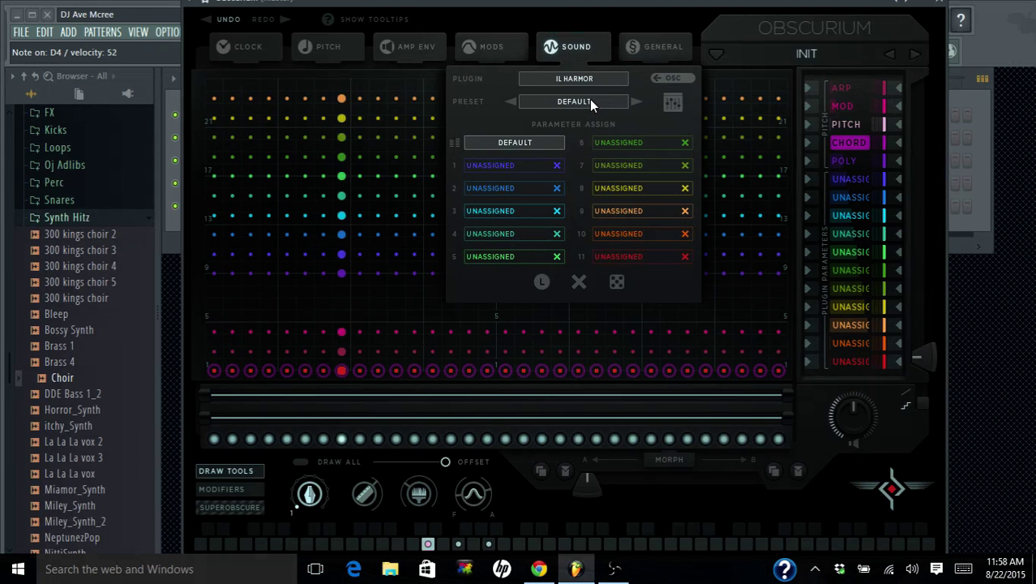
# Turn on the reverb in Harmor's effects section and return to the Obscurium window
pyautogui.click(673, 101)
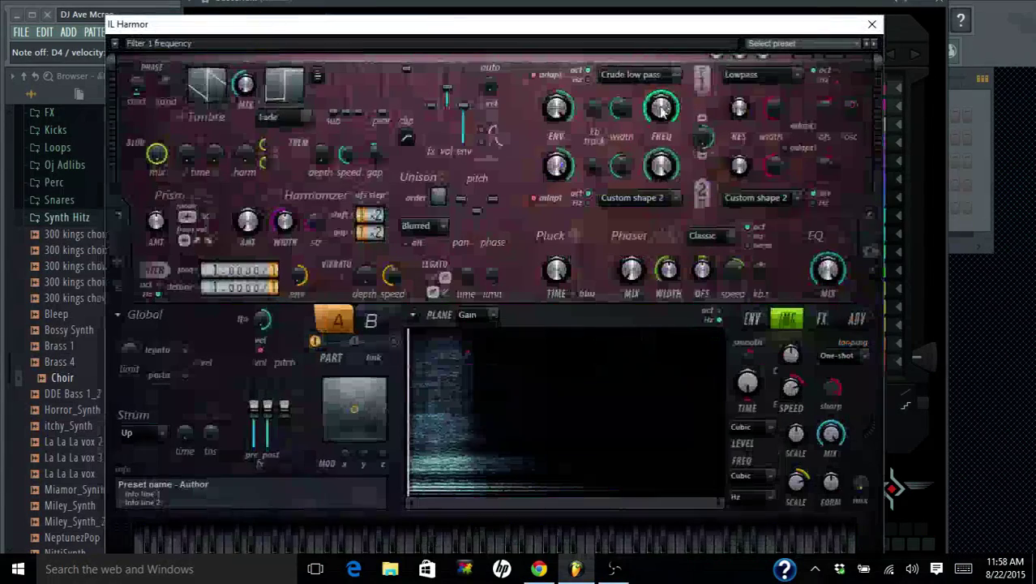
pyautogui.click(823, 318)
pyautogui.click(586, 489)
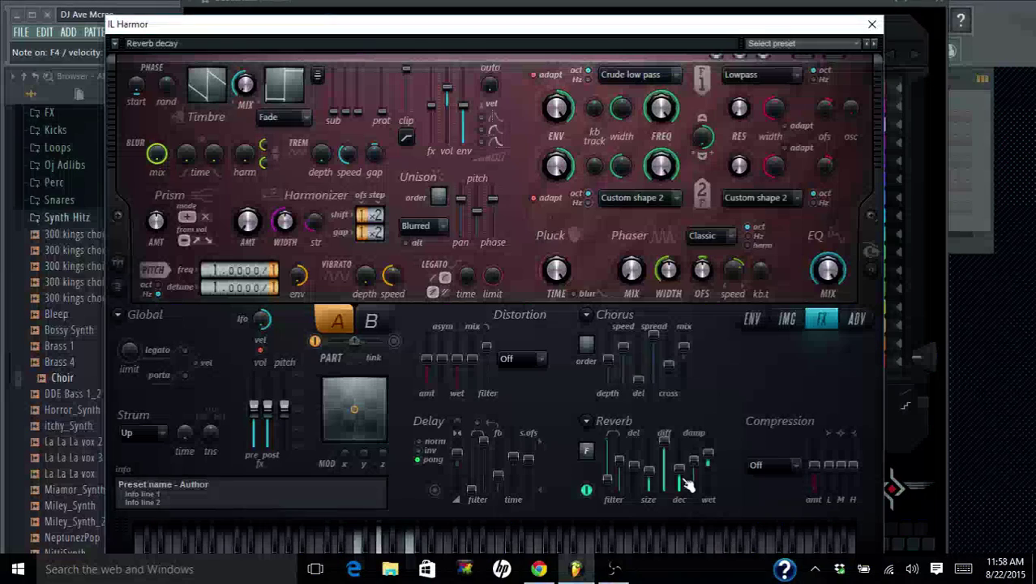
pyautogui.click(871, 25)
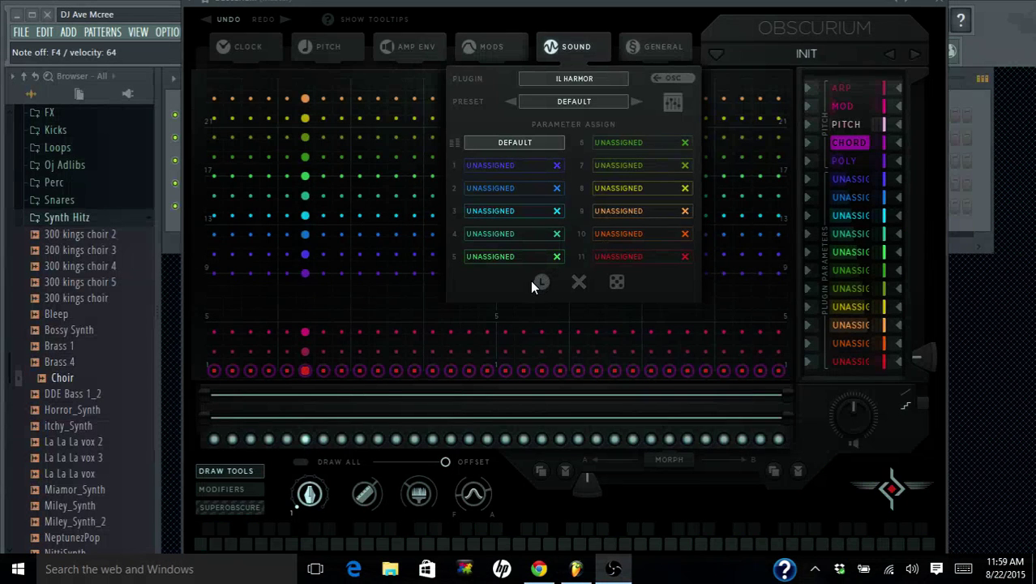
# Enable the tooltips, read the explanations of the plugin parameter assignment controls, and disable the tooltips
pyautogui.click(328, 19)
pyautogui.click(574, 46)
pyautogui.click(573, 46)
pyautogui.click(573, 47)
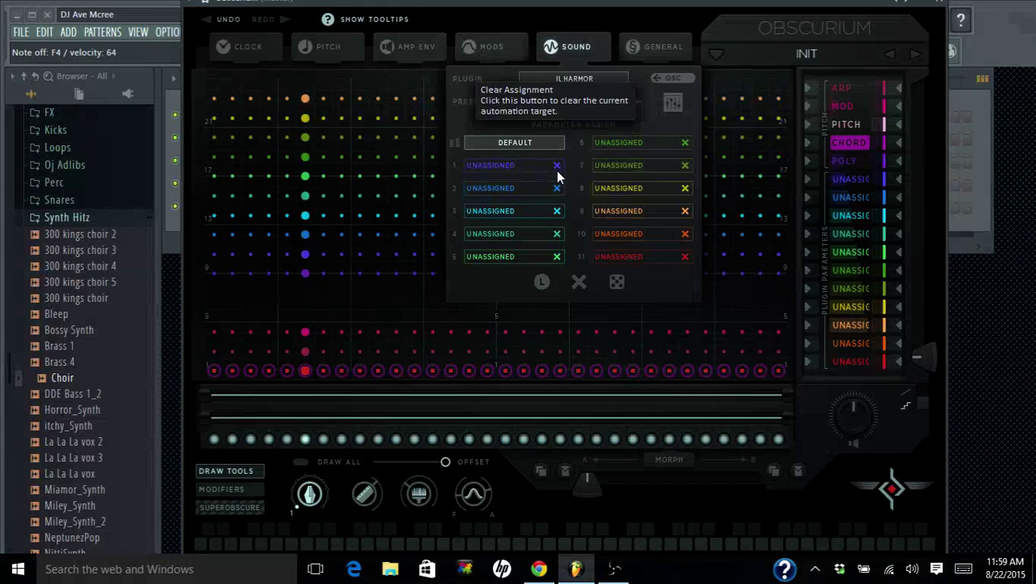
pyautogui.click(336, 24)
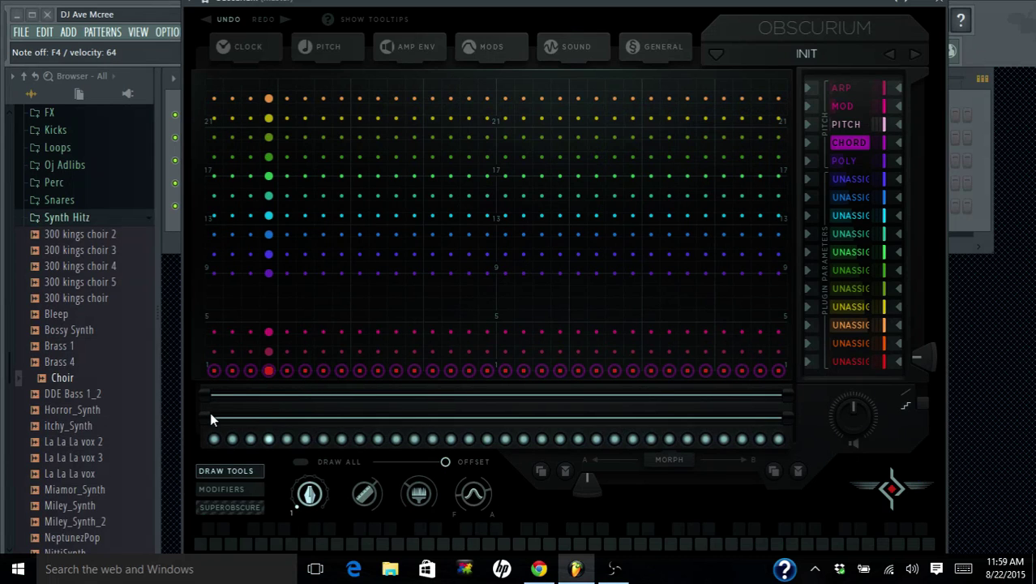
# Set the scale in the Pitch settings to Diminished
pyautogui.click(330, 62)
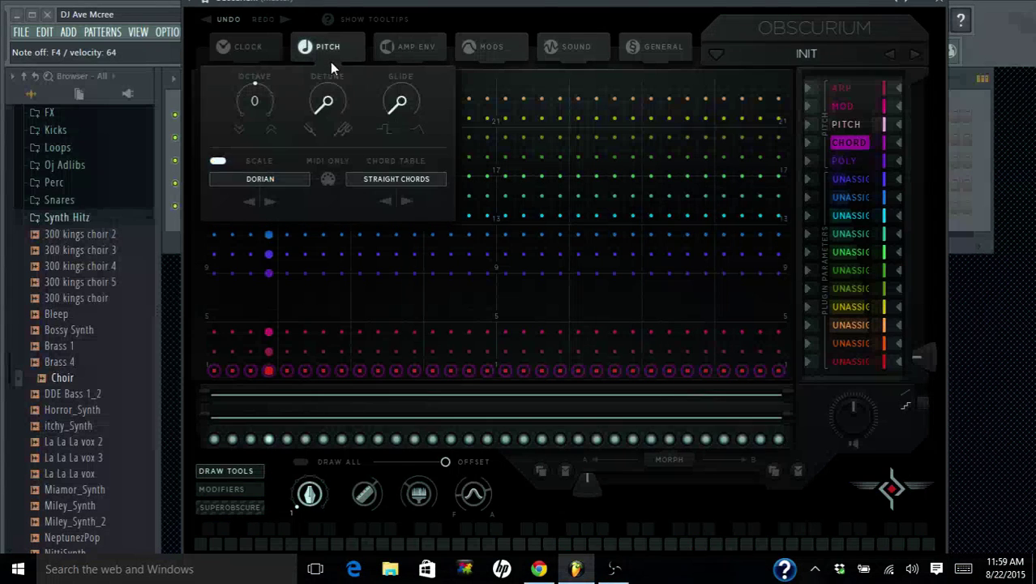
pyautogui.click(280, 182)
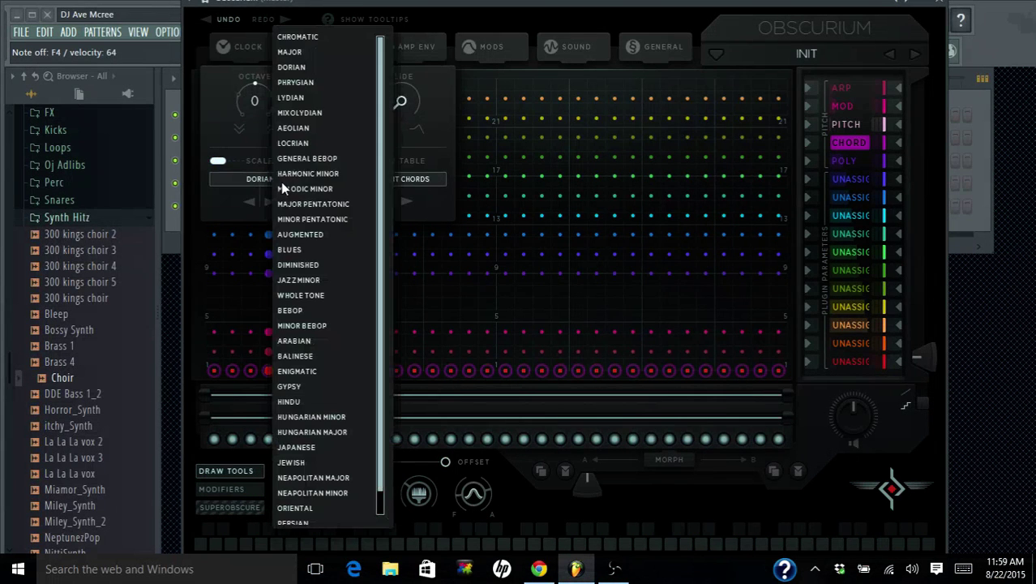
pyautogui.click(317, 269)
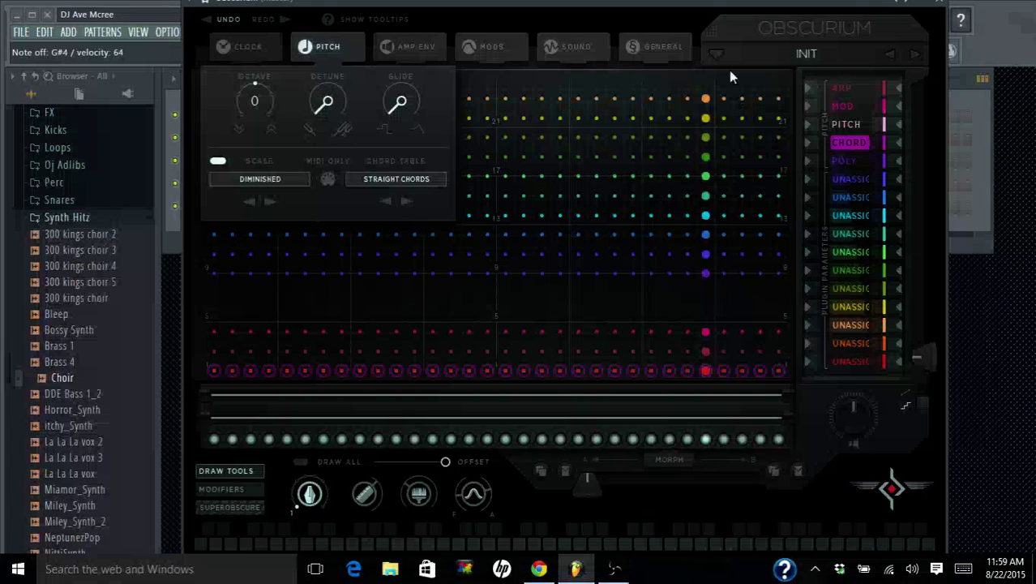
pyautogui.click(738, 41)
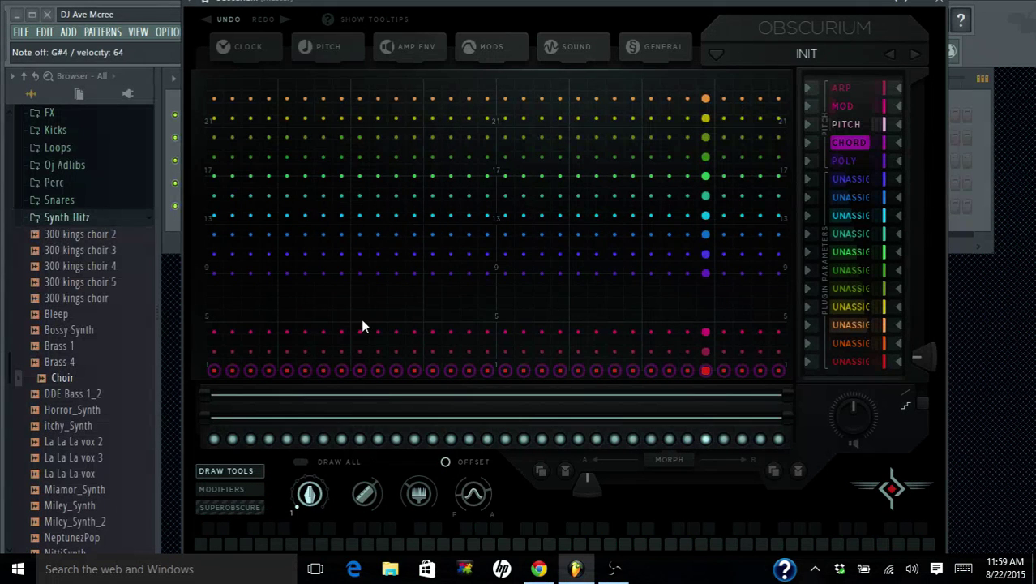
# Draw a wave across all steps of the Chord lane with the wave draw tool
pyautogui.click(475, 494)
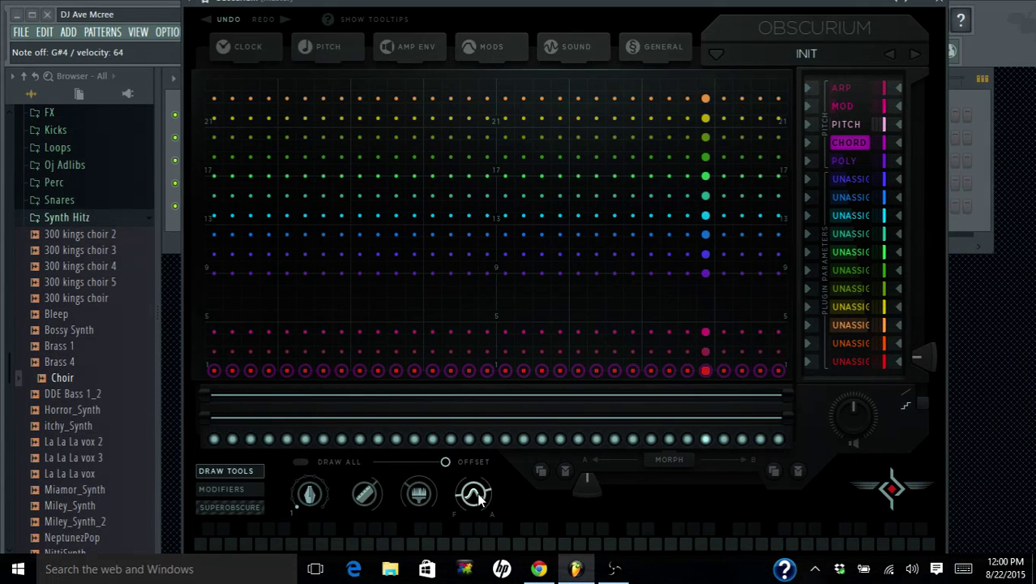
pyautogui.moveTo(209, 353)
pyautogui.mouseDown()
pyautogui.moveTo(508, 337)
pyautogui.moveTo(628, 344)
pyautogui.moveTo(702, 371)
pyautogui.moveTo(792, 383)
pyautogui.mouseUp()
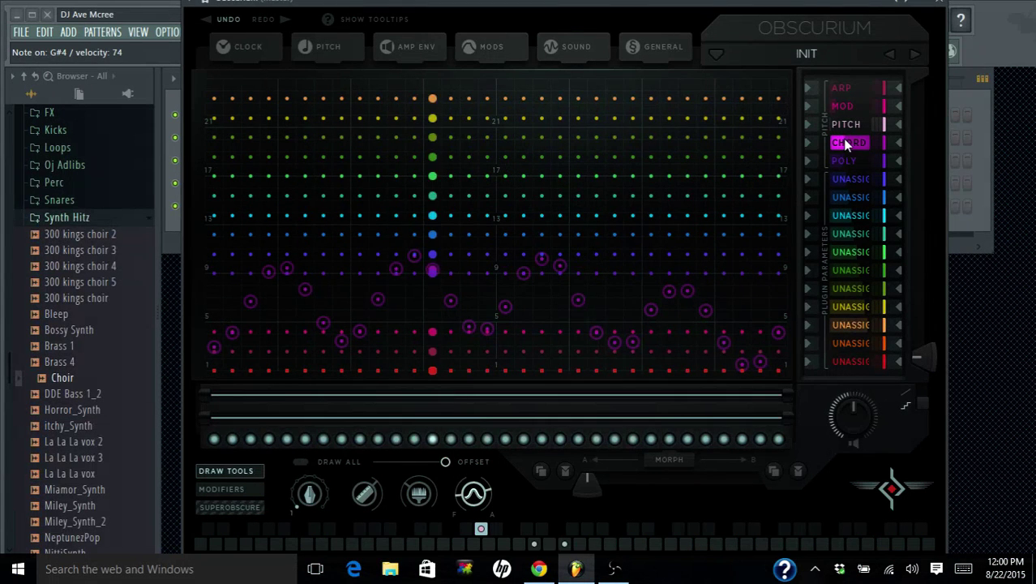
# Draw a wave across the Arp lane, and flatten the lane to its lowest level with the pencil tool
pyautogui.click(845, 91)
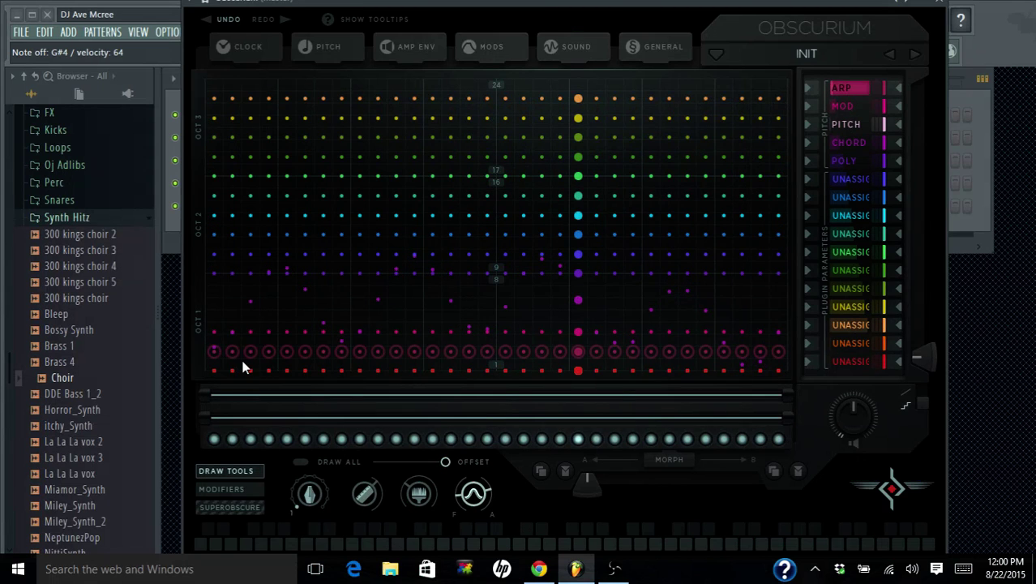
pyautogui.moveTo(227, 356)
pyautogui.mouseDown()
pyautogui.moveTo(372, 370)
pyautogui.moveTo(529, 352)
pyautogui.moveTo(647, 392)
pyautogui.moveTo(773, 369)
pyautogui.mouseUp()
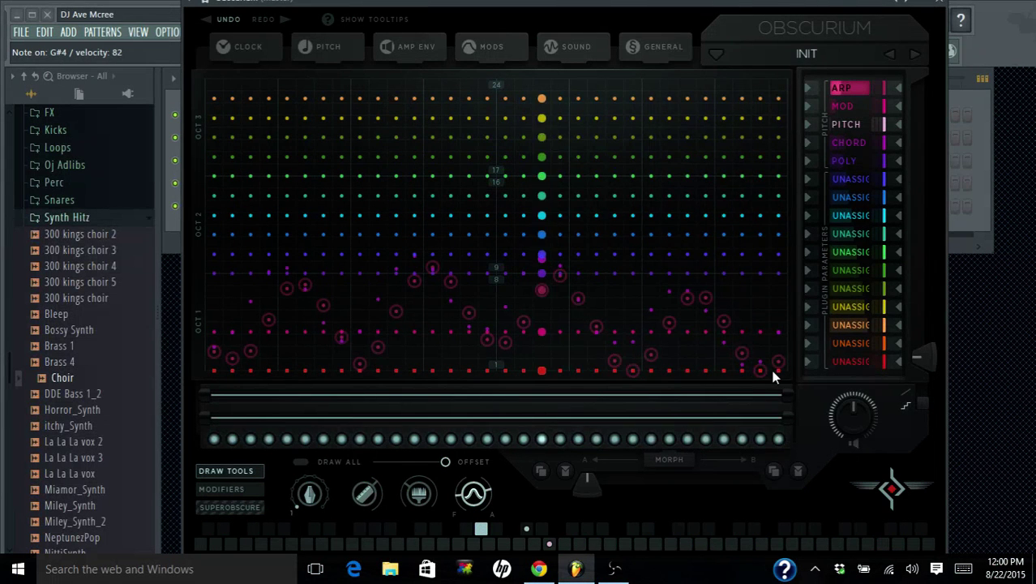
pyautogui.click(309, 495)
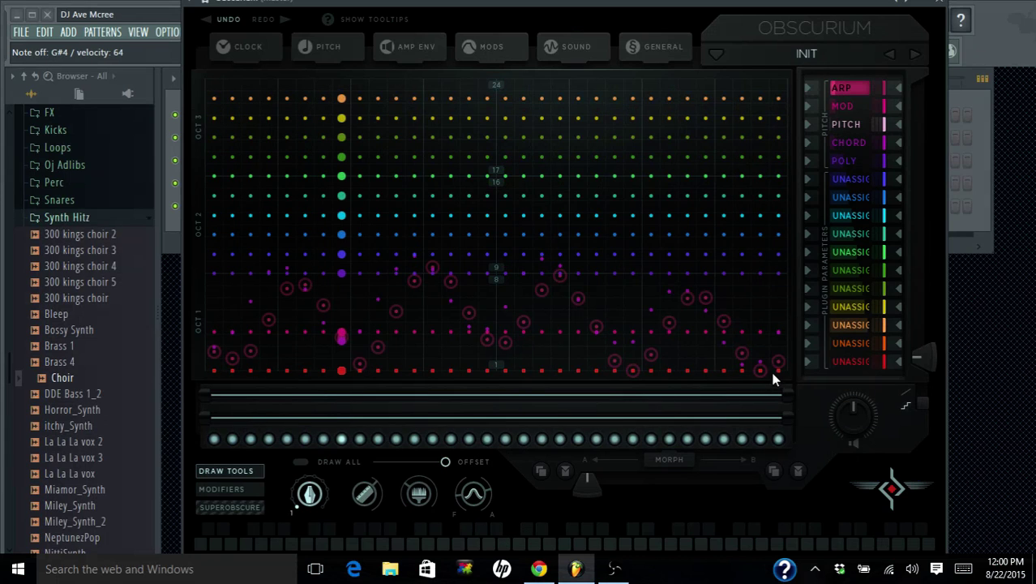
pyautogui.moveTo(775, 369)
pyautogui.mouseDown()
pyautogui.moveTo(664, 356)
pyautogui.moveTo(432, 377)
pyautogui.moveTo(168, 382)
pyautogui.mouseUp()
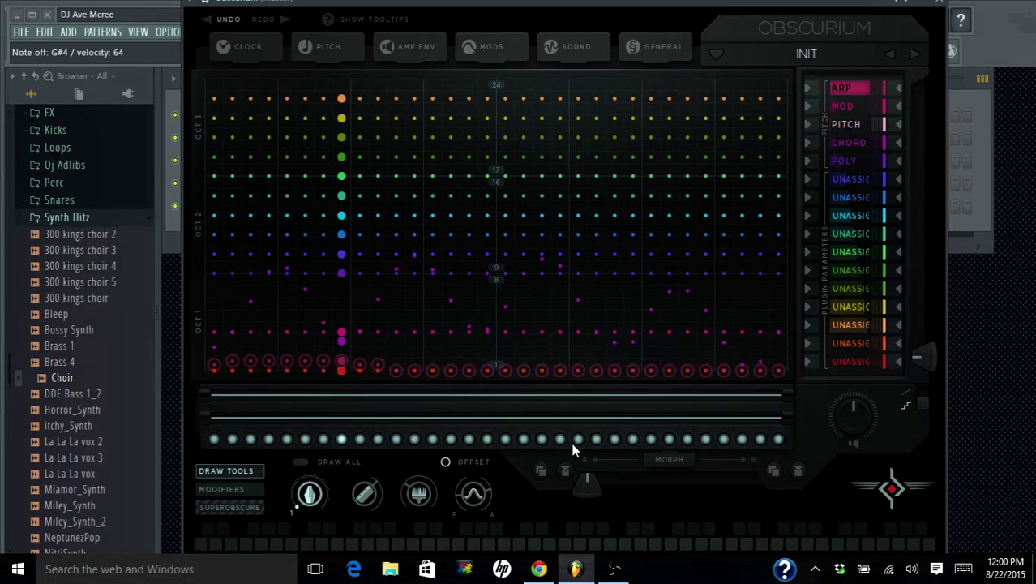
# Draw a wave across all steps of the Pitch lane with the wave draw tool
pyautogui.click(854, 127)
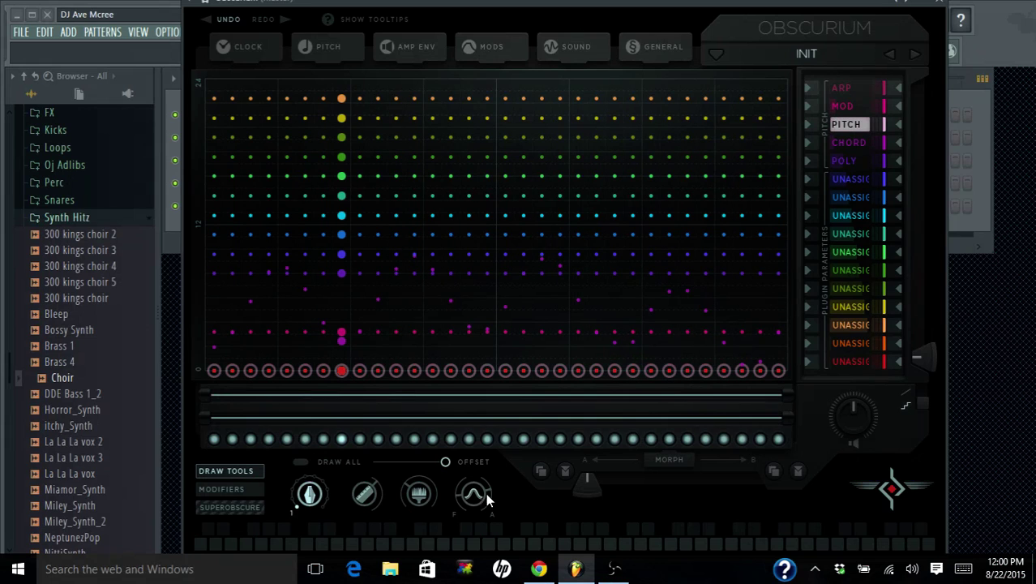
pyautogui.moveTo(236, 373)
pyautogui.mouseDown()
pyautogui.moveTo(359, 363)
pyautogui.moveTo(423, 394)
pyautogui.moveTo(535, 360)
pyautogui.moveTo(626, 363)
pyautogui.moveTo(769, 344)
pyautogui.mouseUp()
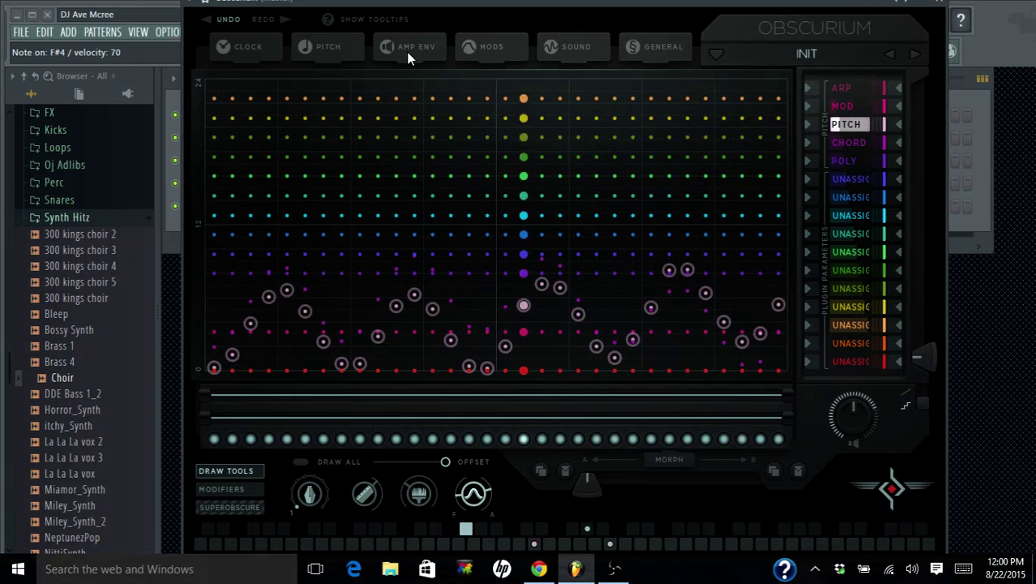
# Set the chord table to 54 Chords and the scale to Diminished in the Pitch settings
pyautogui.click(343, 51)
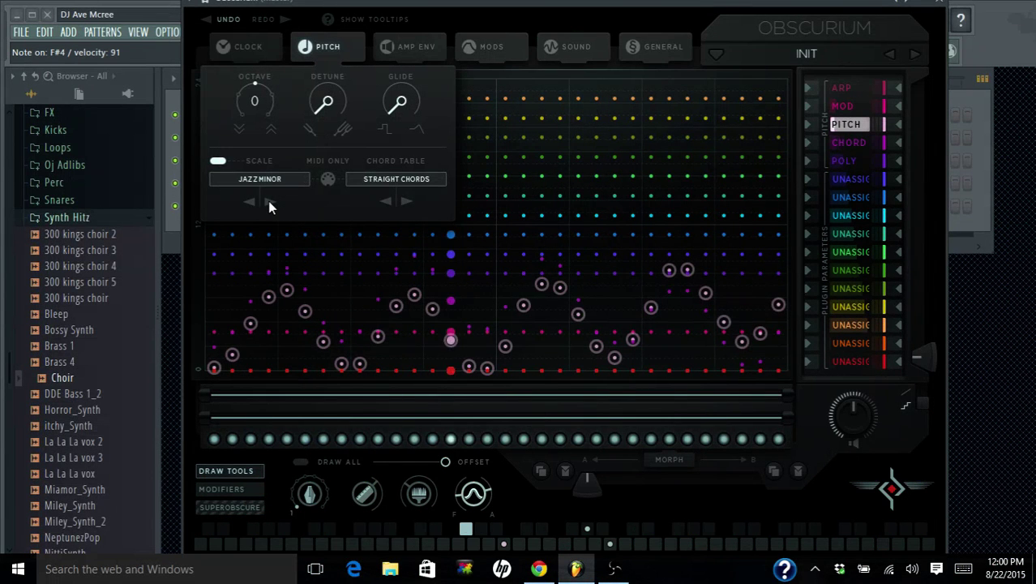
pyautogui.click(408, 200)
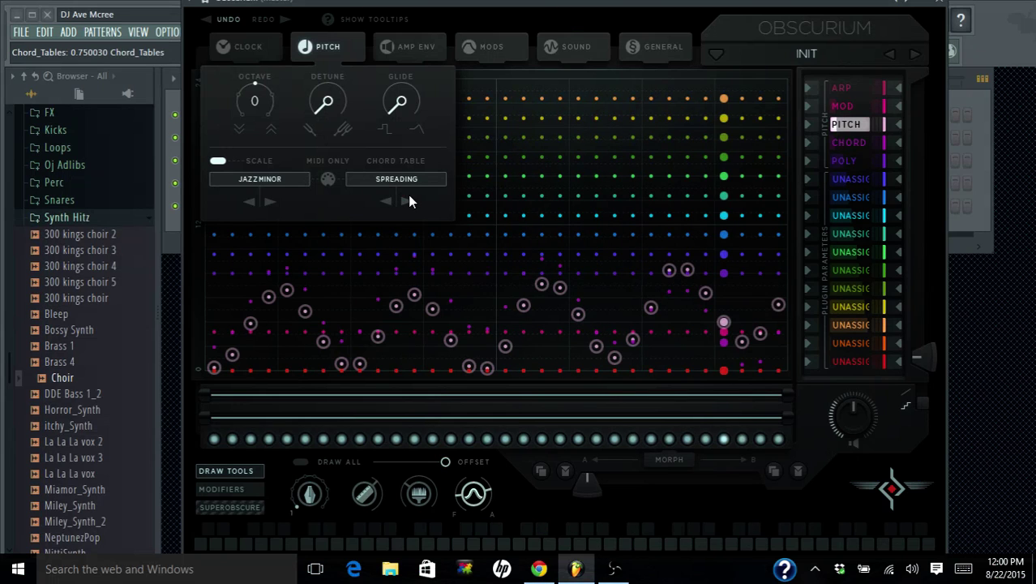
pyautogui.click(407, 199)
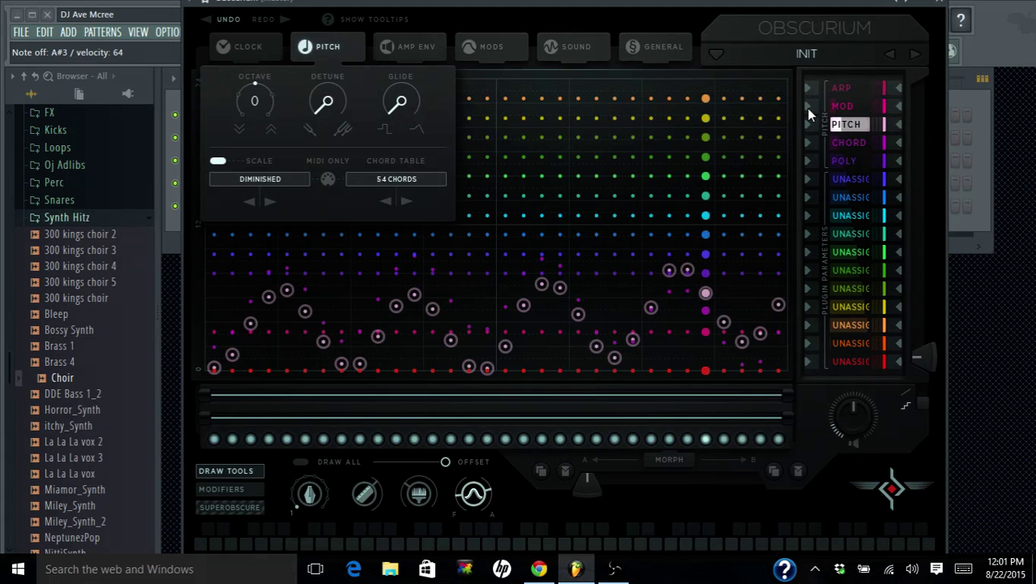
# Flatten the Pitch lane to 0 across all steps with the pencil tool
pyautogui.click(309, 498)
pyautogui.moveTo(217, 371)
pyautogui.mouseDown()
pyautogui.moveTo(613, 390)
pyautogui.moveTo(769, 379)
pyautogui.mouseUp()
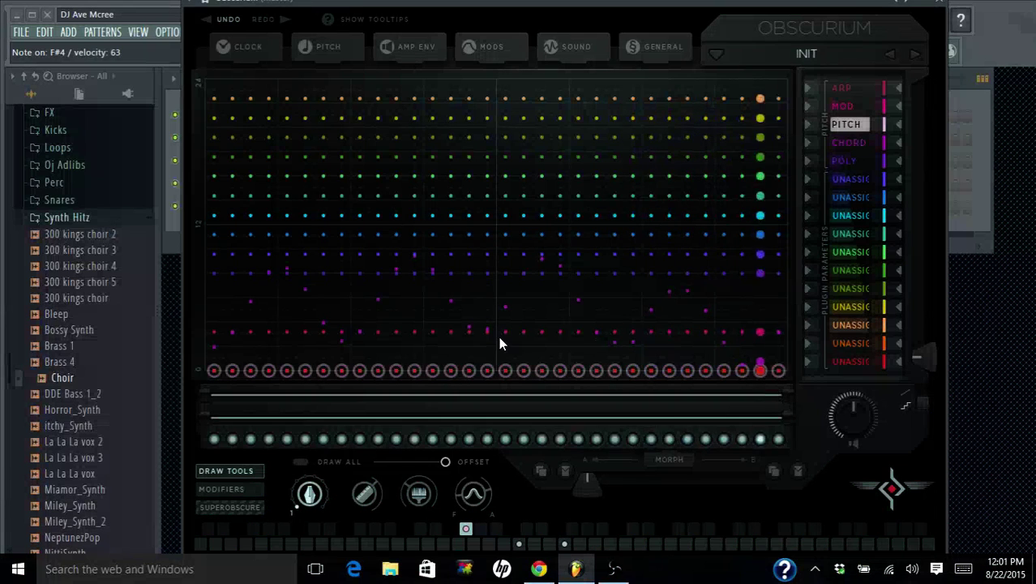
# Set the sequencer direction to back-and-forth in the Clock settings and shorten the parameter loop to the first 12 steps
pyautogui.click(259, 43)
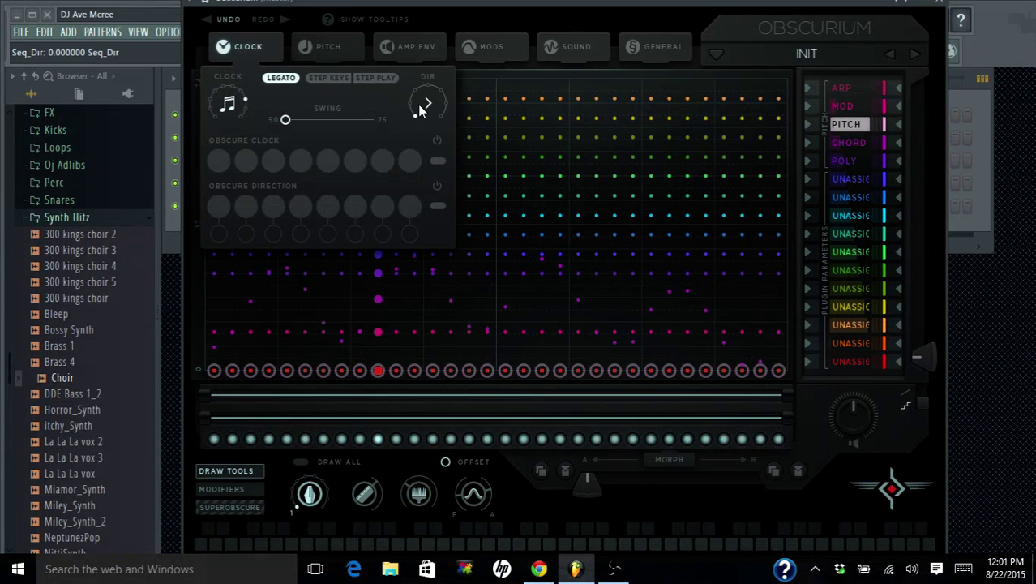
pyautogui.moveTo(419, 104); pyautogui.dragTo(412, 50)
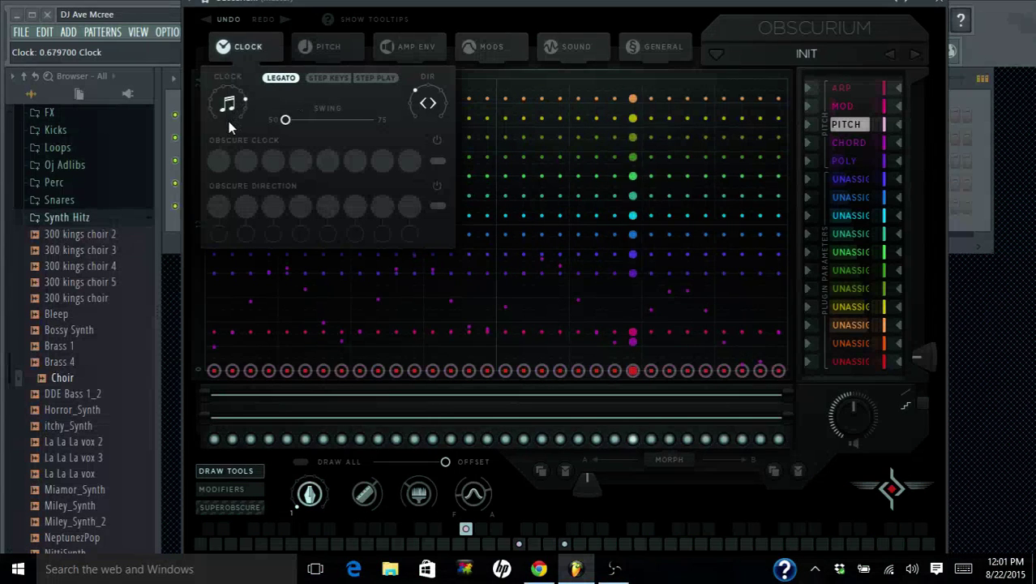
pyautogui.moveTo(231, 121)
pyautogui.mouseDown()
pyautogui.moveTo(225, 84)
pyautogui.moveTo(228, 108)
pyautogui.mouseUp()
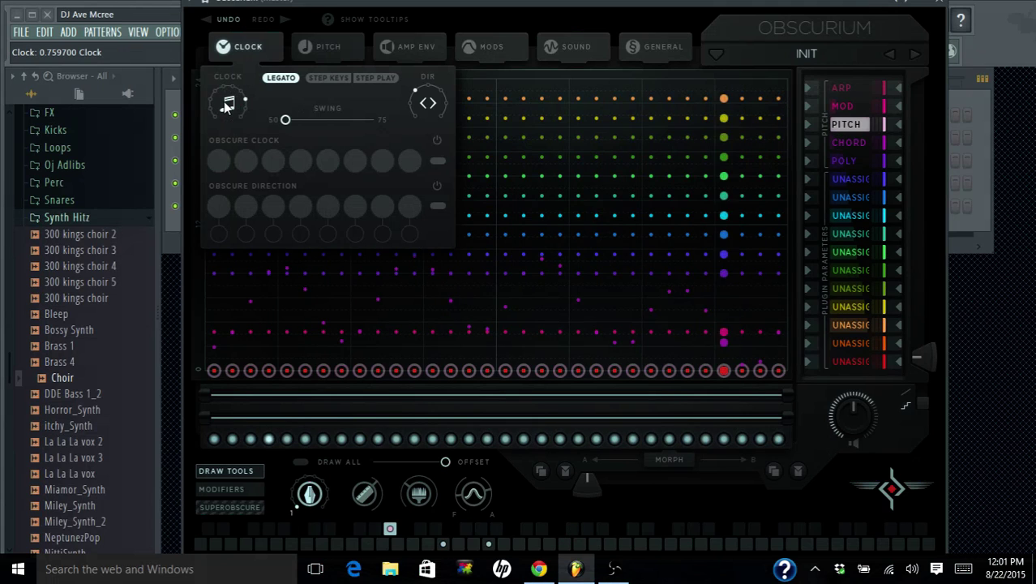
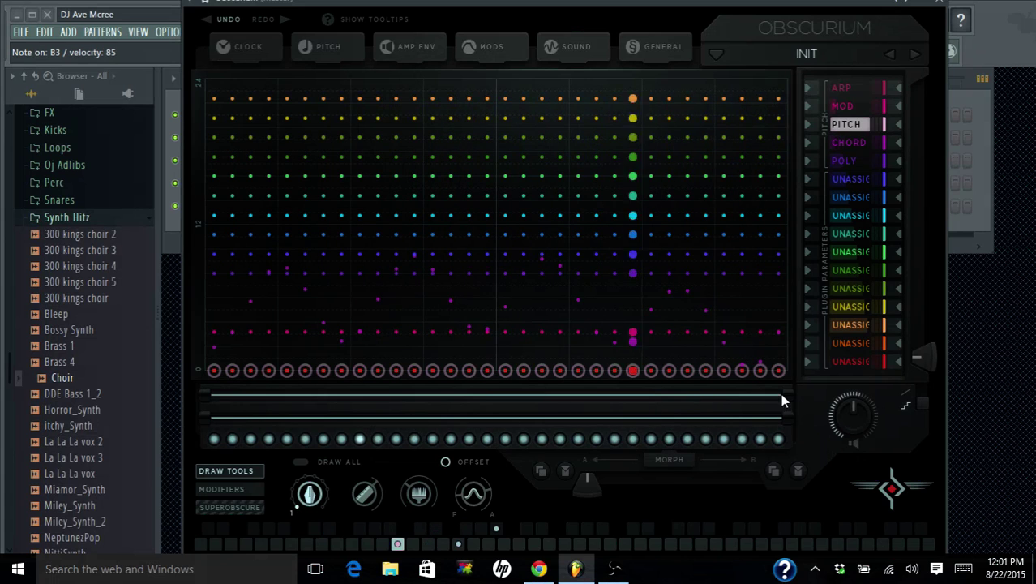
pyautogui.moveTo(781, 396); pyautogui.dragTo(418, 399)
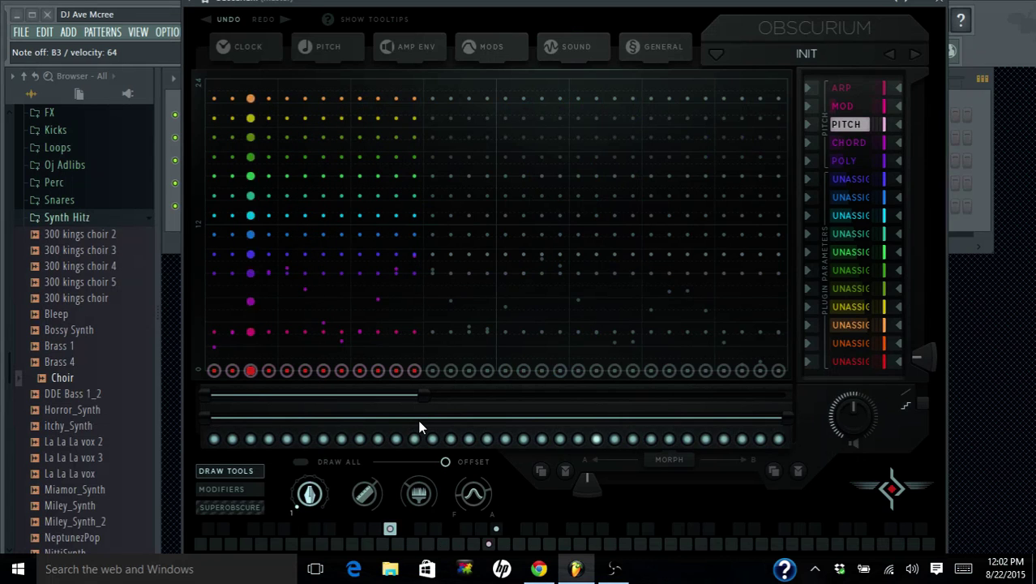
# Audition the other chord tables, including Funny Chords and Spreading, and return to 54 Chords
pyautogui.click(341, 53)
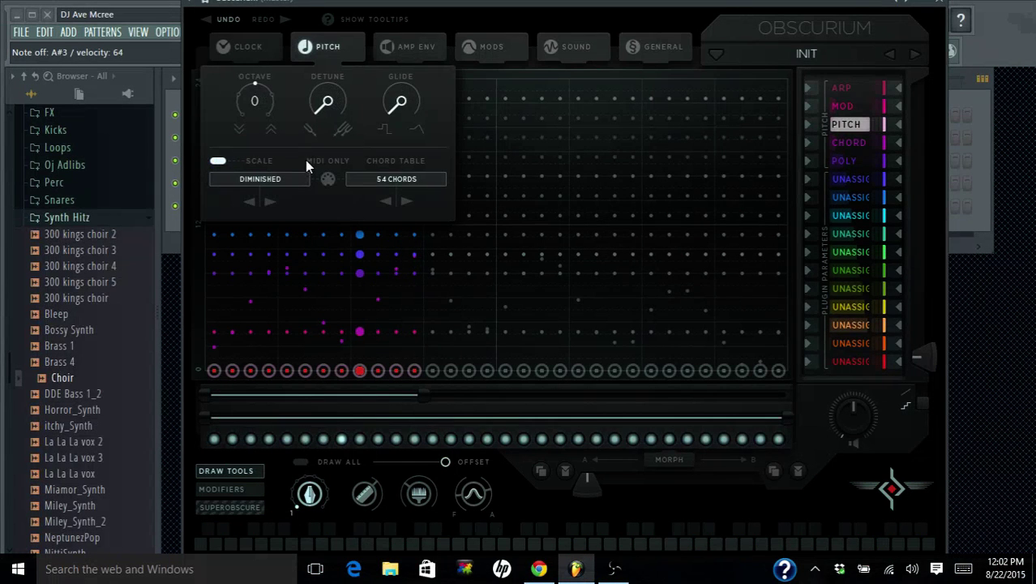
pyautogui.click(408, 203)
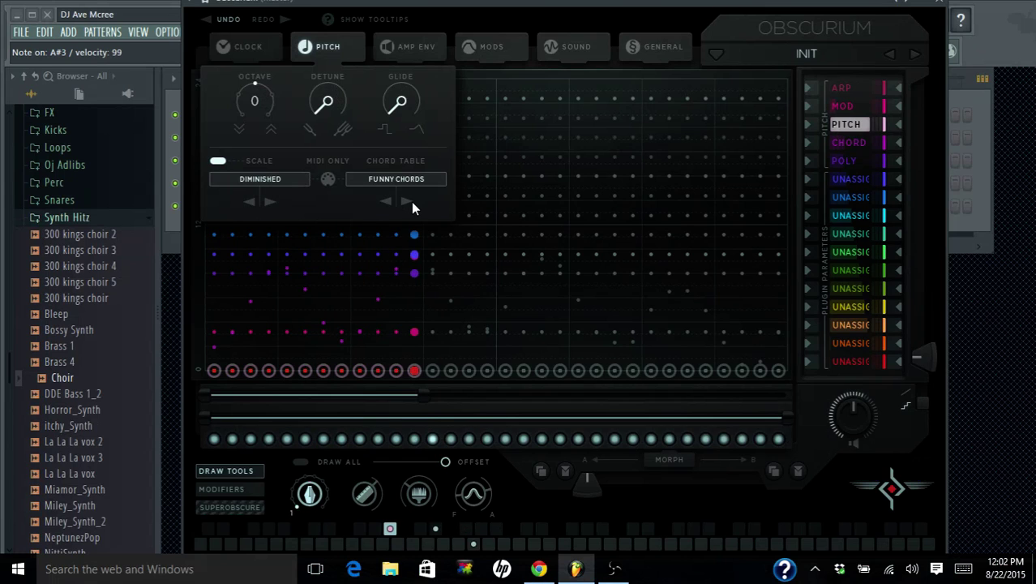
pyautogui.click(411, 201)
pyautogui.click(411, 201)
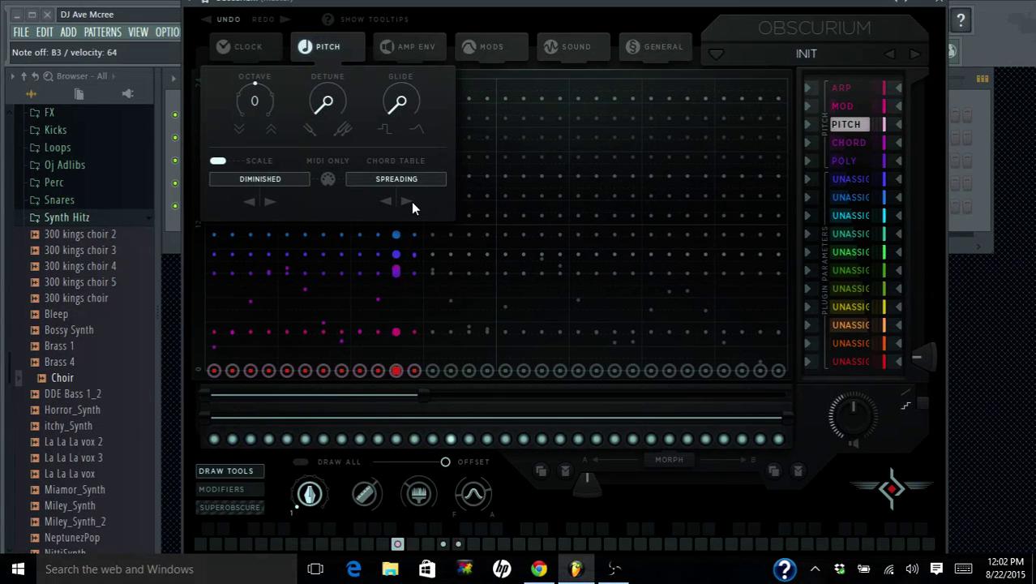
pyautogui.click(411, 201)
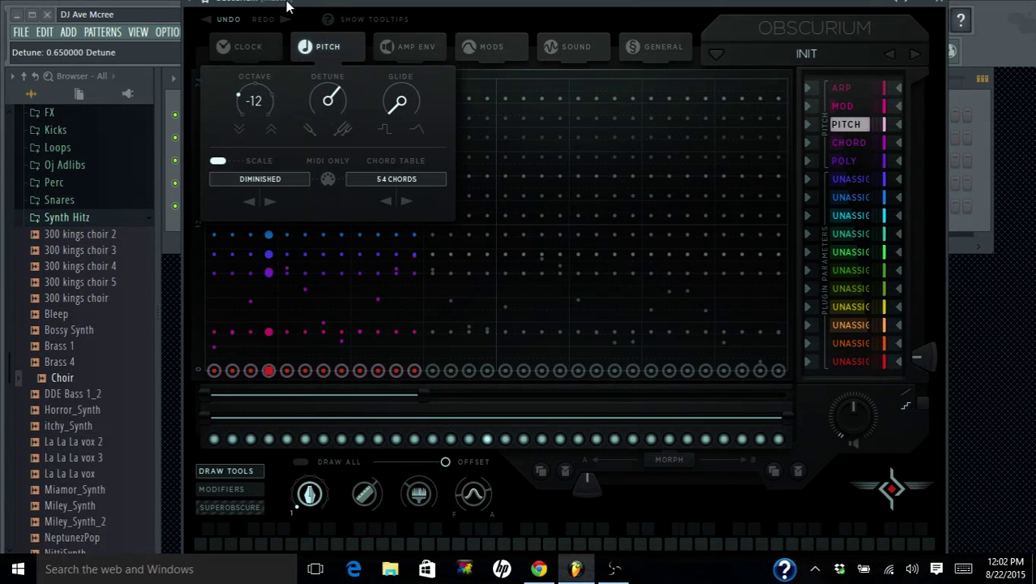
# Restore the detune to its minimum and the octave to 0 in the Pitch settings
pyautogui.moveTo(328, 76); pyautogui.dragTo(68, 163)
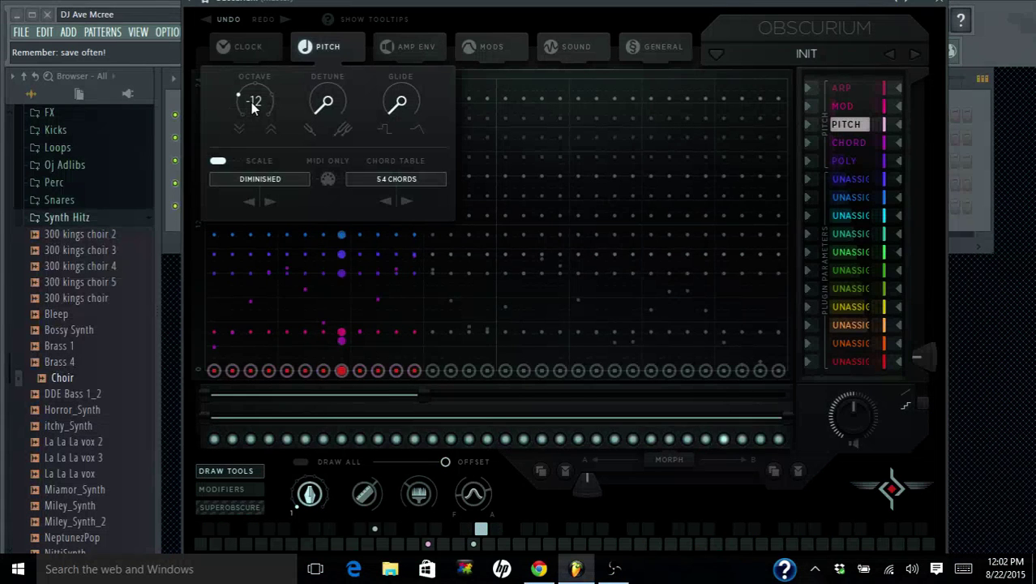
pyautogui.moveTo(251, 110); pyautogui.dragTo(241, 65)
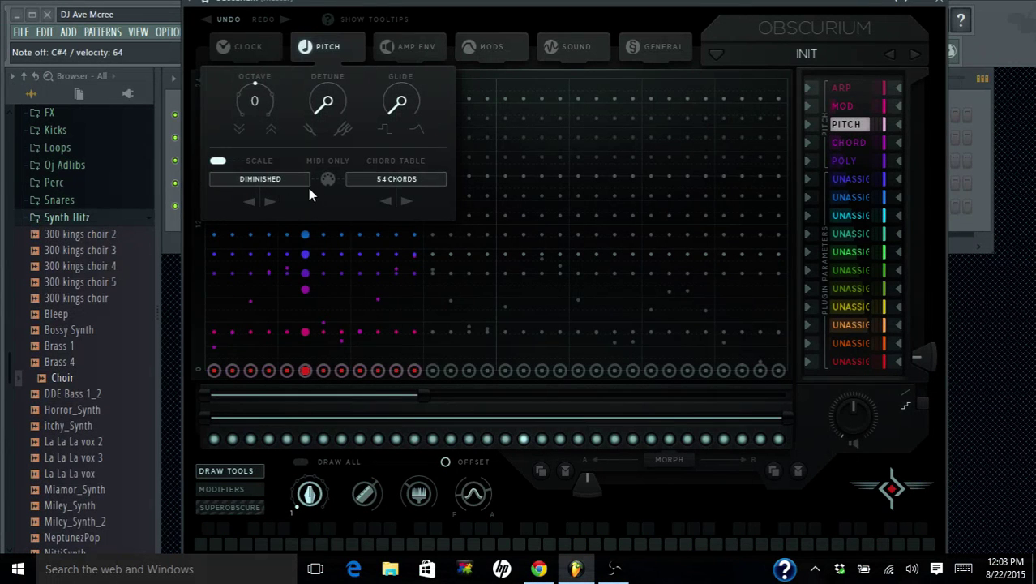
# Audition the Arabian scale and set the scale to Chromatic in the Pitch settings
pyautogui.click(263, 180)
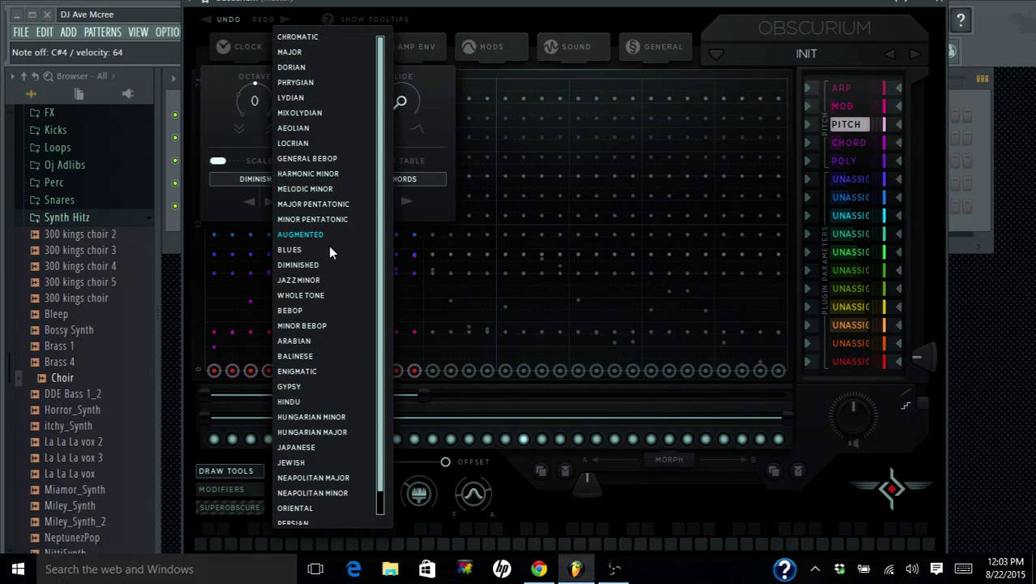
pyautogui.click(318, 340)
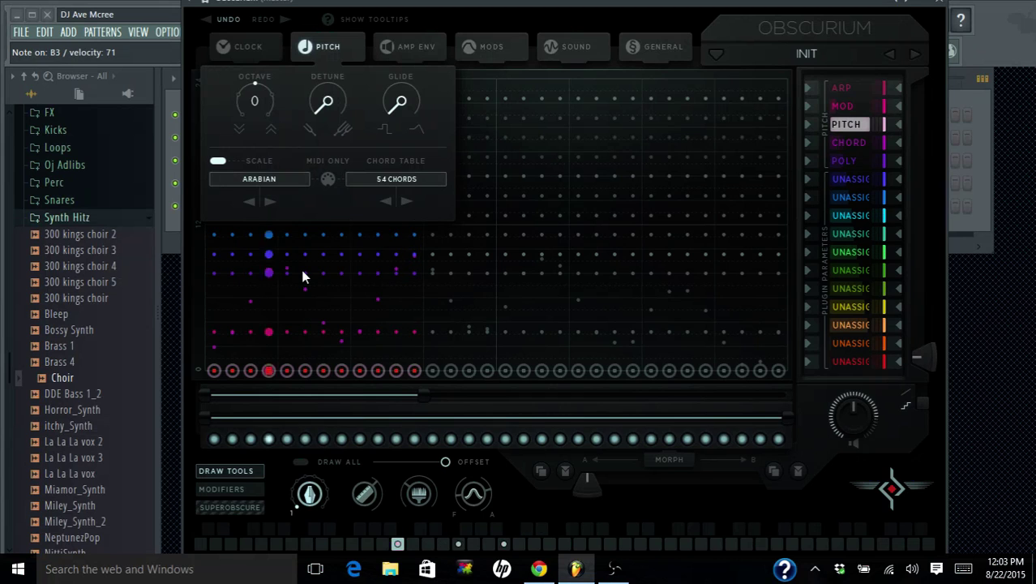
pyautogui.click(269, 184)
pyautogui.click(325, 39)
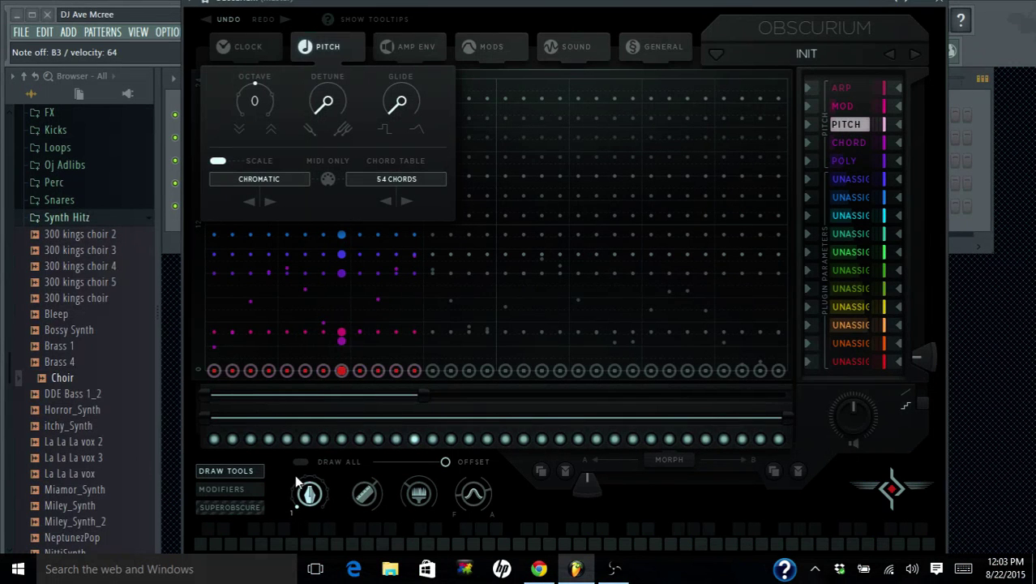
# Draw a rising curve in the Pitch lane over the first 12 steps with the pencil tool, and lower step 12
pyautogui.click(309, 495)
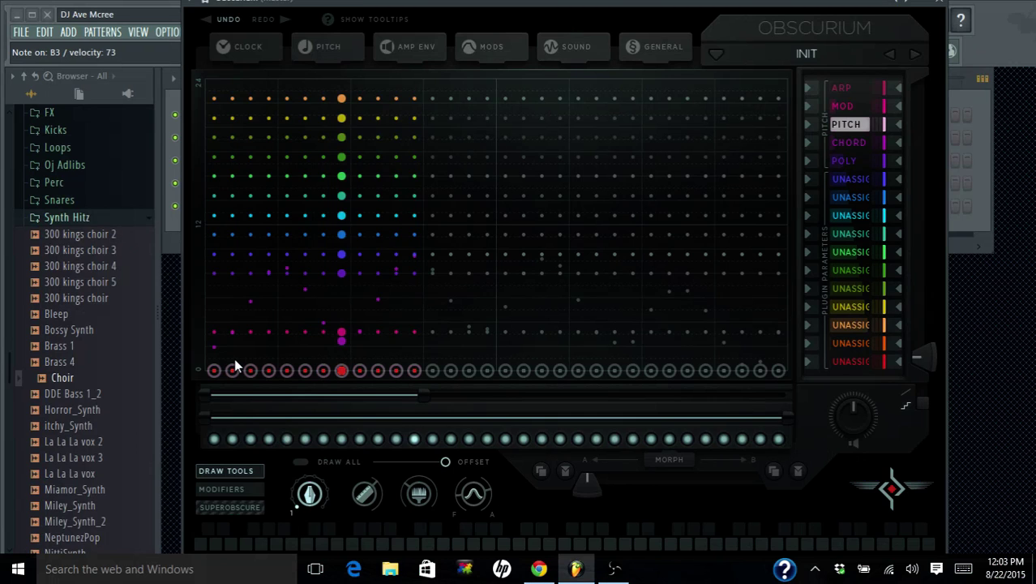
pyautogui.moveTo(214, 350)
pyautogui.mouseDown()
pyautogui.moveTo(272, 311)
pyautogui.moveTo(332, 337)
pyautogui.moveTo(375, 296)
pyautogui.moveTo(408, 296)
pyautogui.mouseUp()
pyautogui.moveTo(415, 294)
pyautogui.mouseDown()
pyautogui.moveTo(345, 342)
pyautogui.moveTo(232, 355)
pyautogui.mouseUp()
pyautogui.click(344, 61)
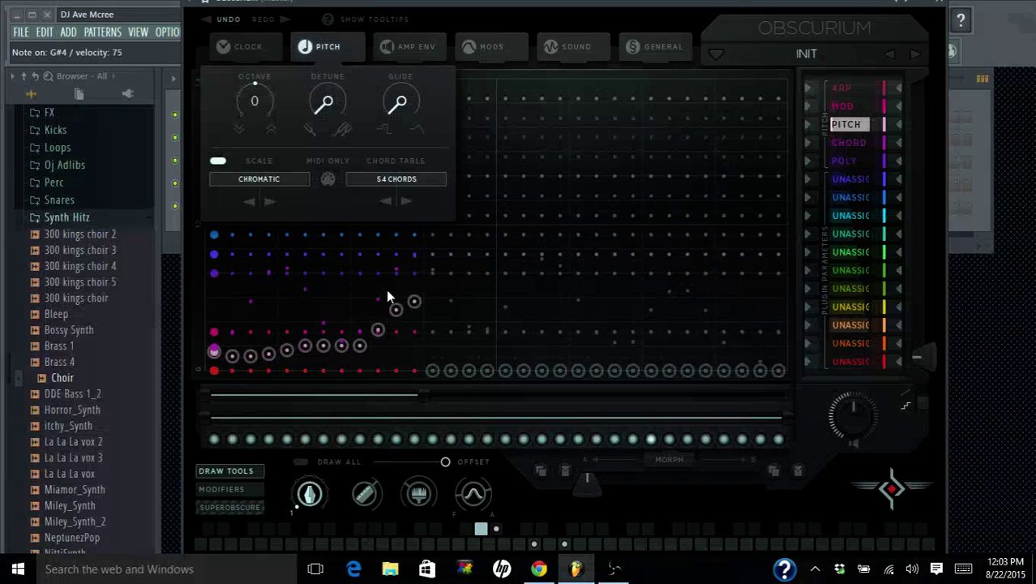
pyautogui.moveTo(407, 308); pyautogui.dragTo(415, 341)
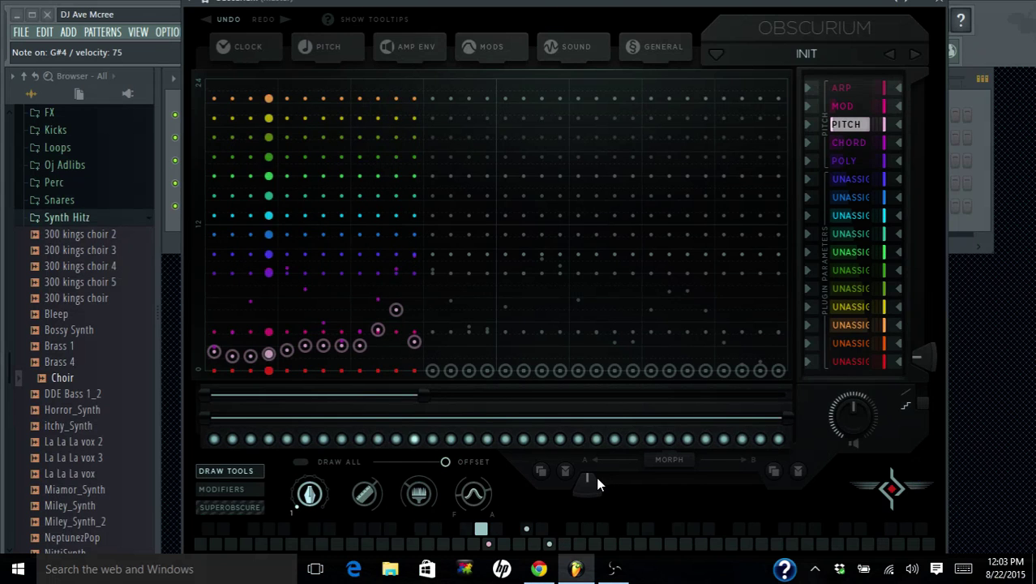
# Sweep the morph slider toward B and return it to A
pyautogui.moveTo(592, 486); pyautogui.dragTo(702, 489)
pyautogui.moveTo(666, 527); pyautogui.dragTo(570, 527)
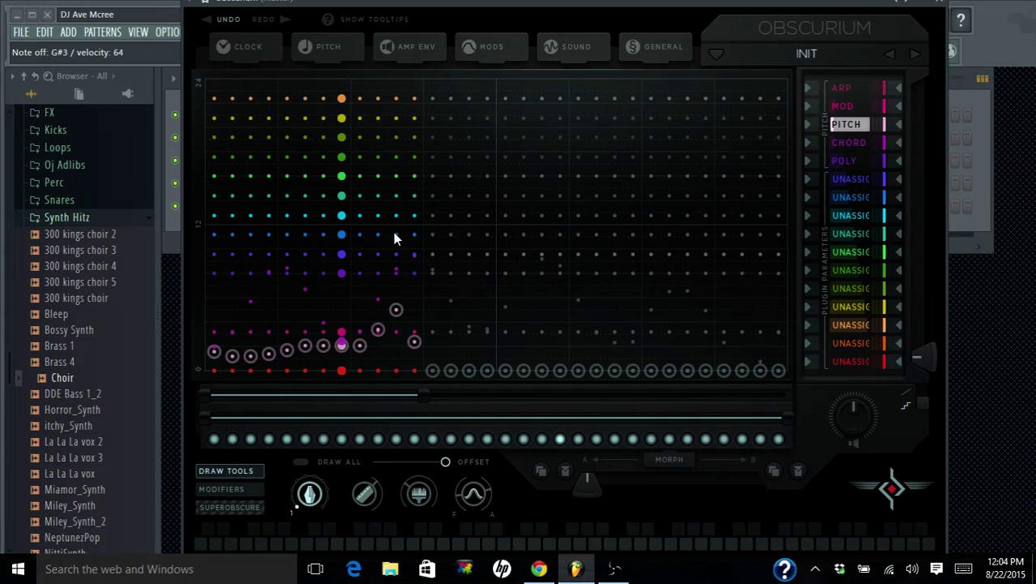
# Try inverting all parameter values of step 12 with the modifiers, and restore them
pyautogui.click(221, 489)
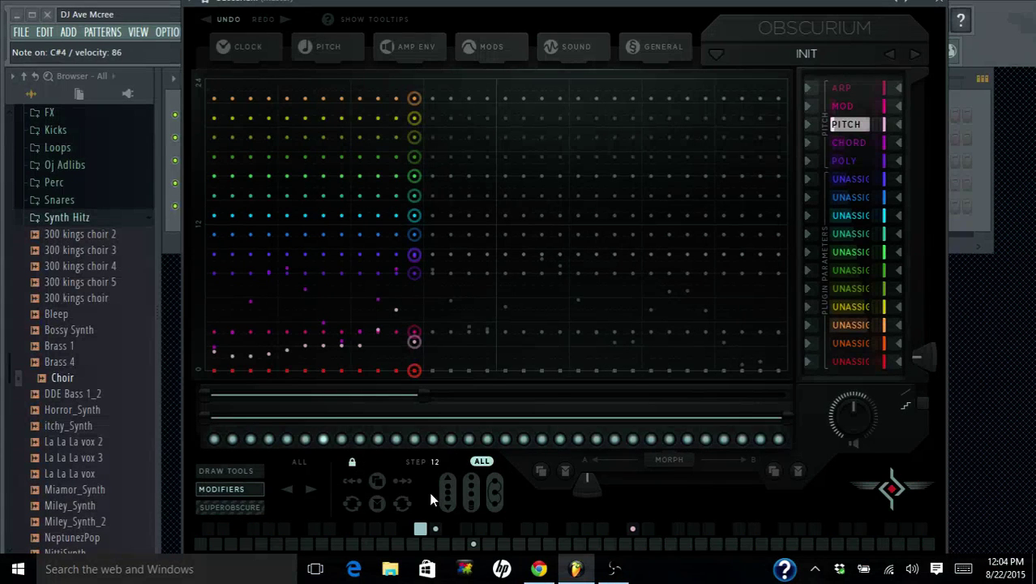
pyautogui.moveTo(450, 489); pyautogui.dragTo(459, 537)
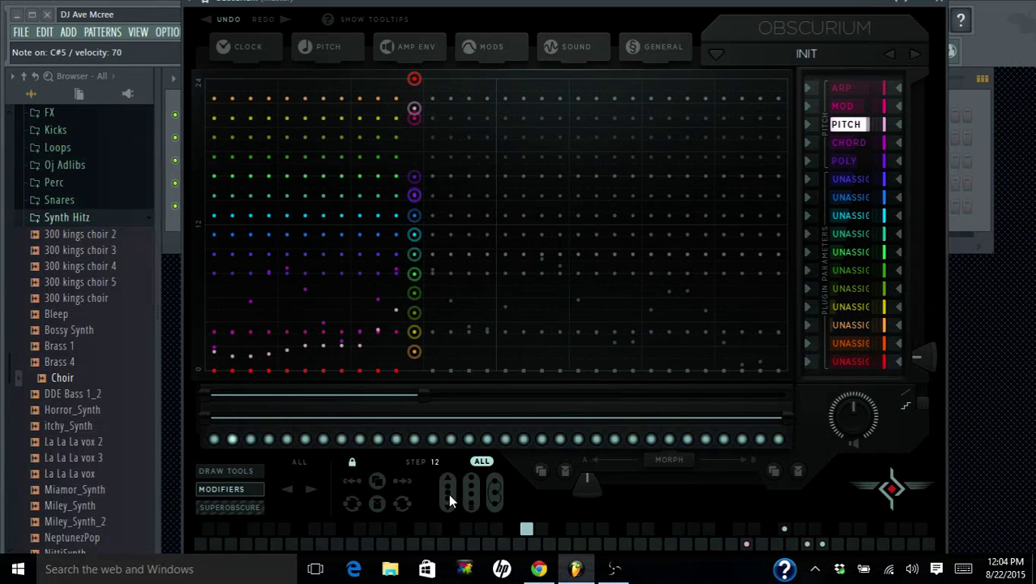
pyautogui.moveTo(448, 493); pyautogui.dragTo(446, 535)
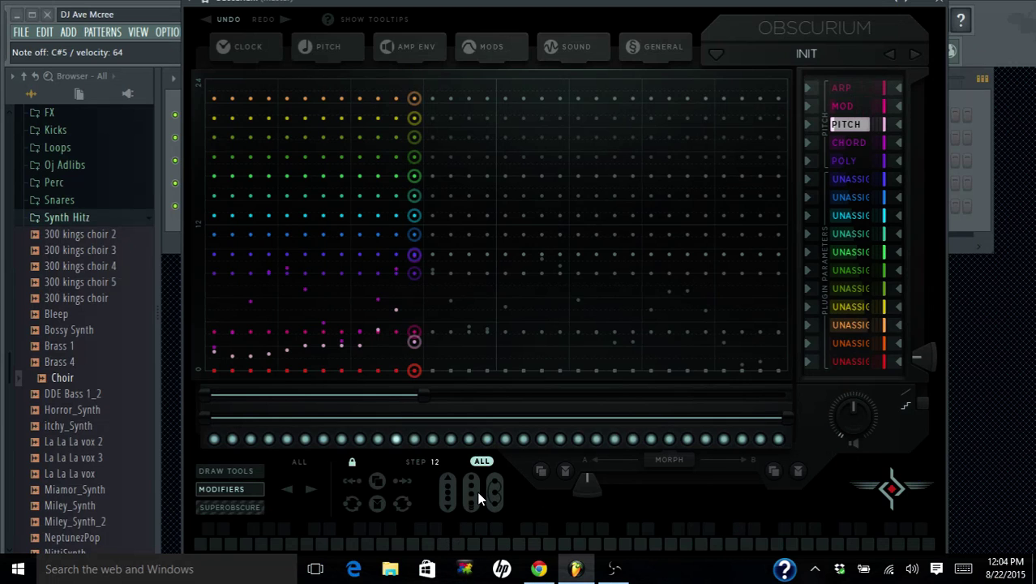
# Compress all parameter values of step 12 toward the middle with the Stretch modifier, and adjust Pitch alone with All turned off
pyautogui.moveTo(468, 500); pyautogui.dragTo(475, 532)
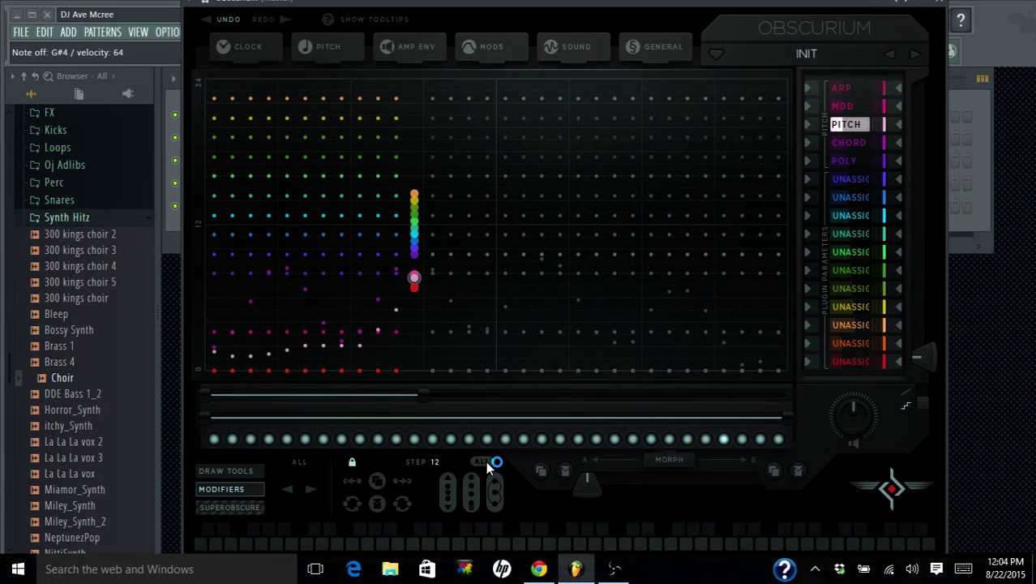
pyautogui.click(472, 490)
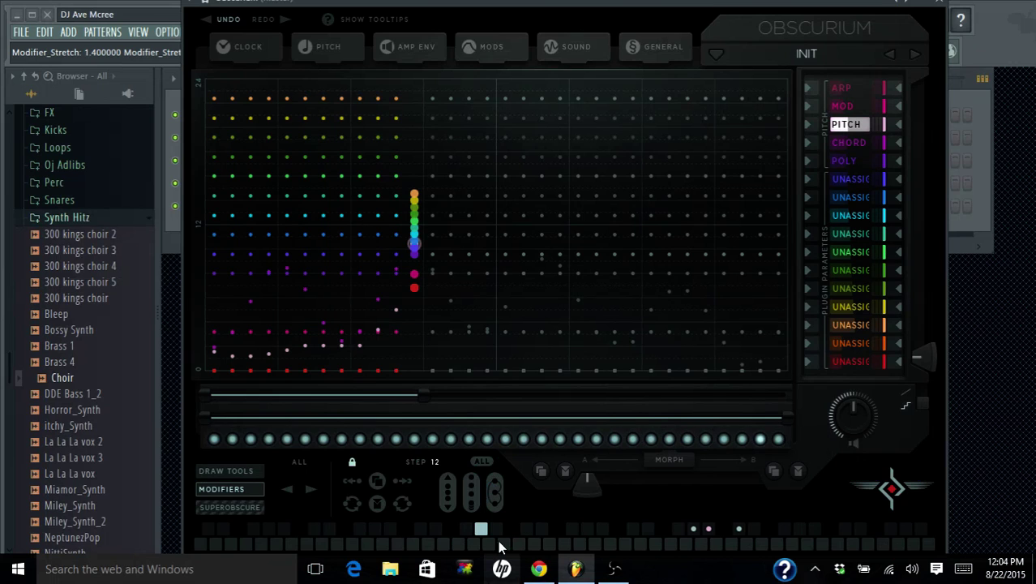
# Raise step 12's Pitch value with the Shift modifier, and vertically flip all parameter values of step 12 with All turned on
pyautogui.click(494, 490)
pyautogui.moveTo(490, 461); pyautogui.dragTo(490, 459)
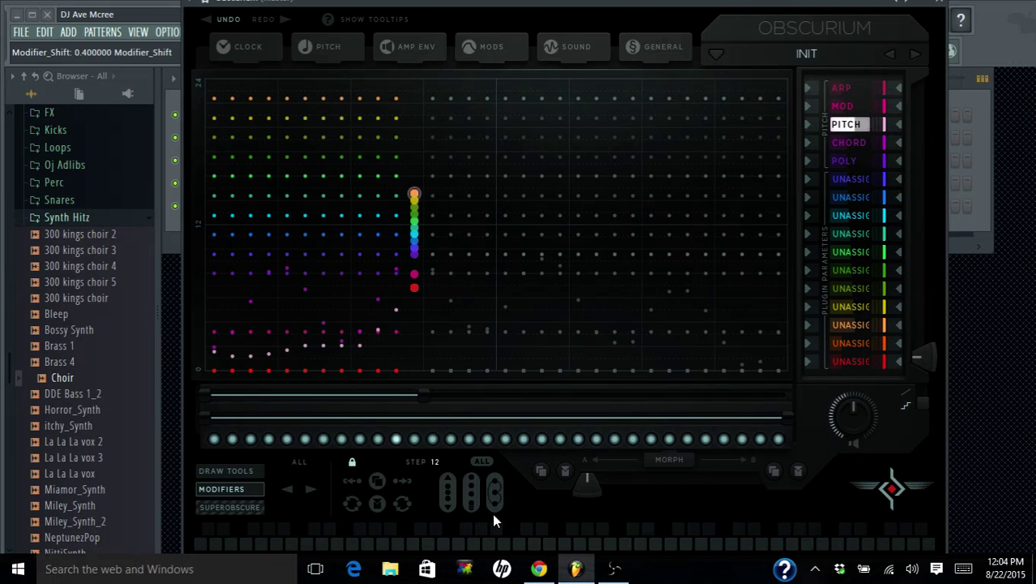
pyautogui.click(481, 462)
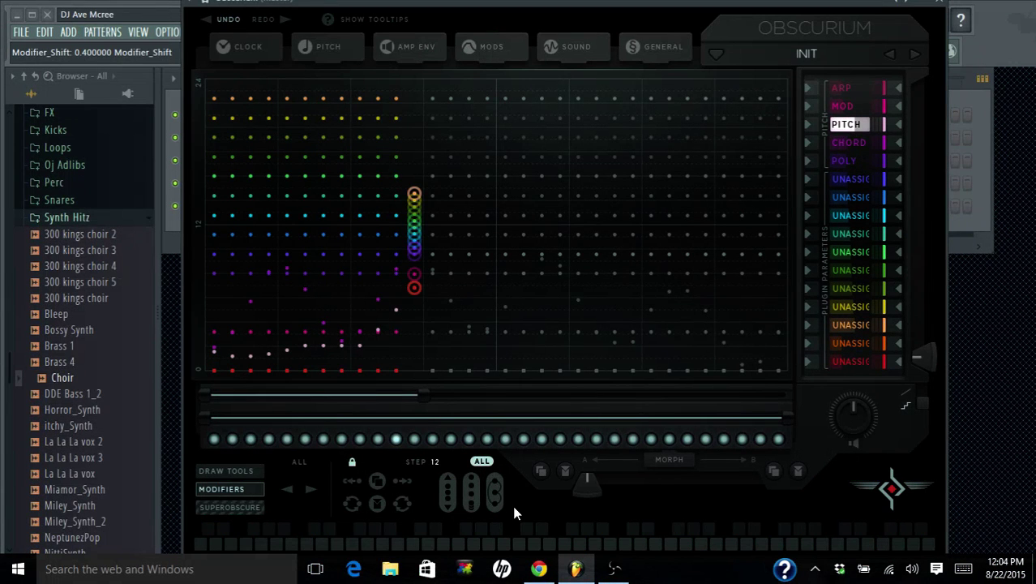
pyautogui.moveTo(445, 492); pyautogui.dragTo(445, 477)
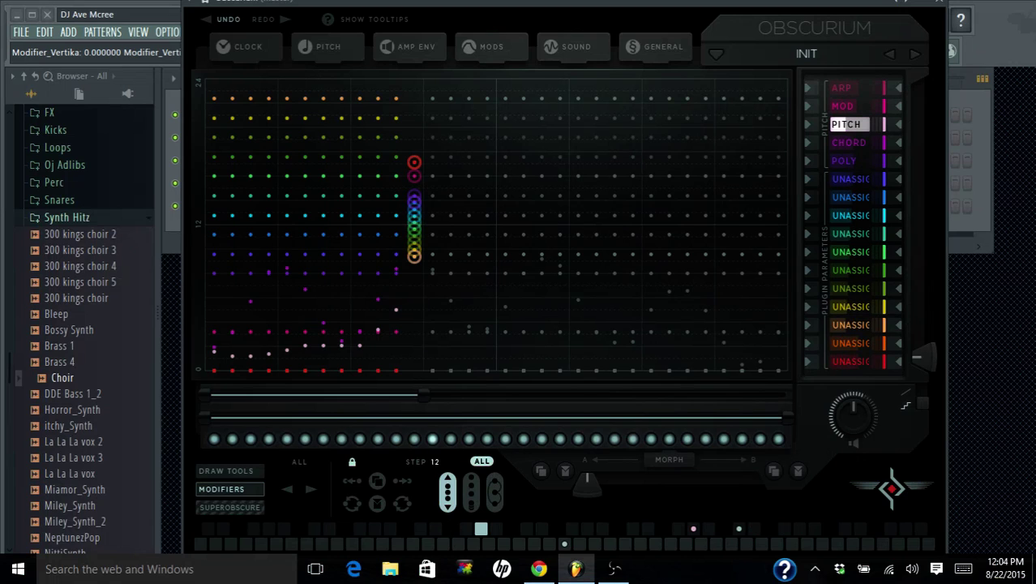
pyautogui.click(483, 462)
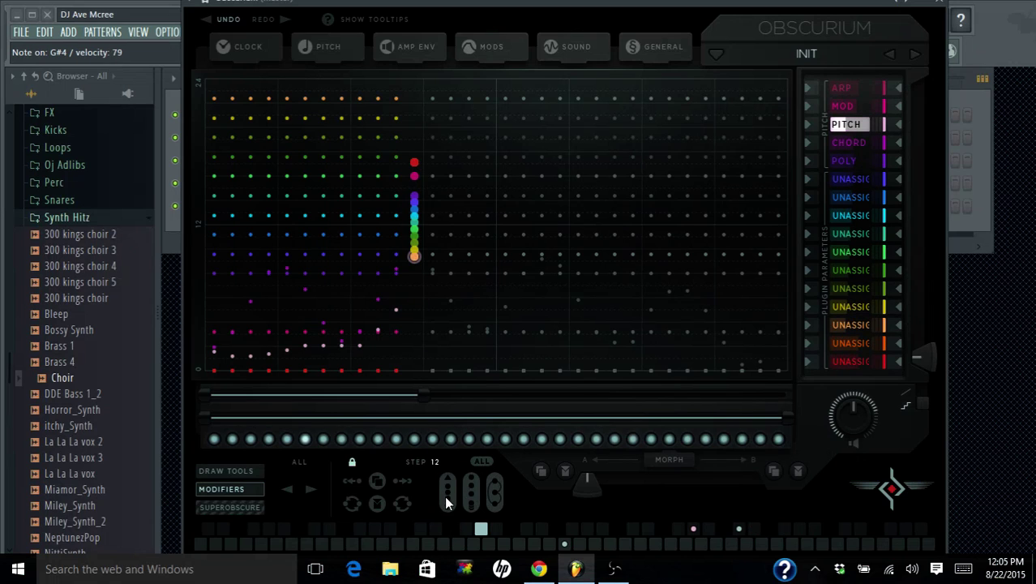
pyautogui.click(459, 571)
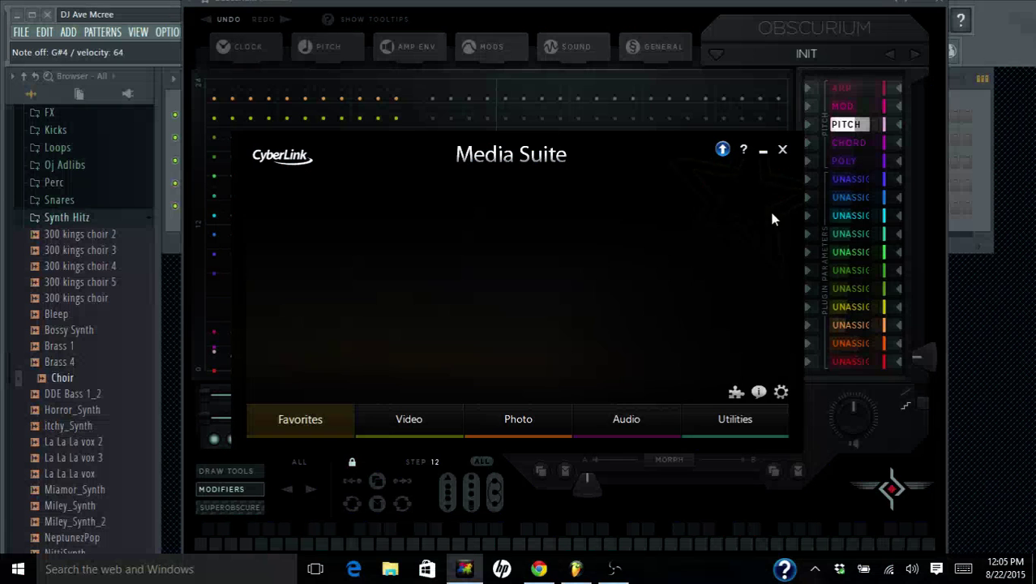
pyautogui.click(783, 152)
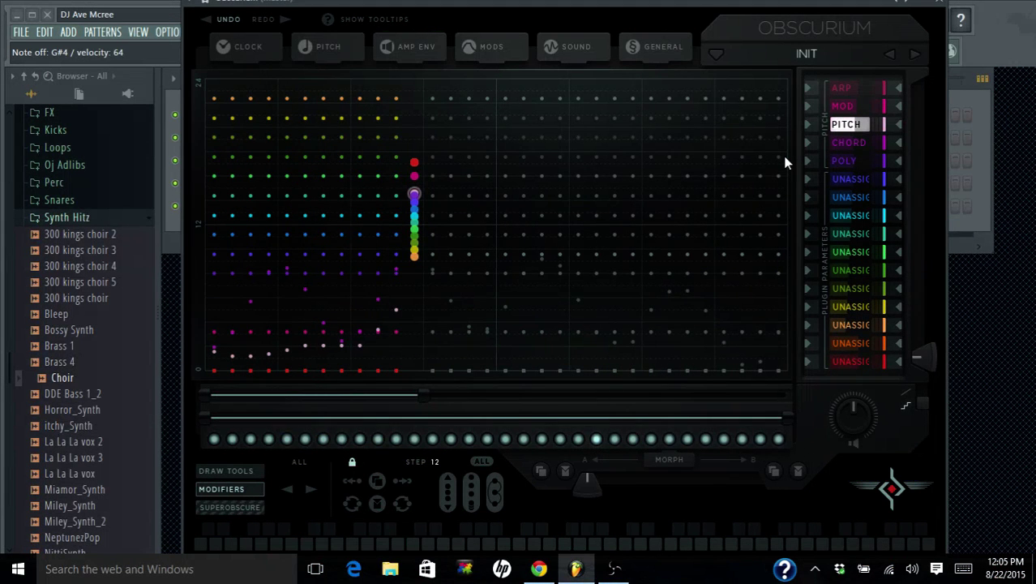